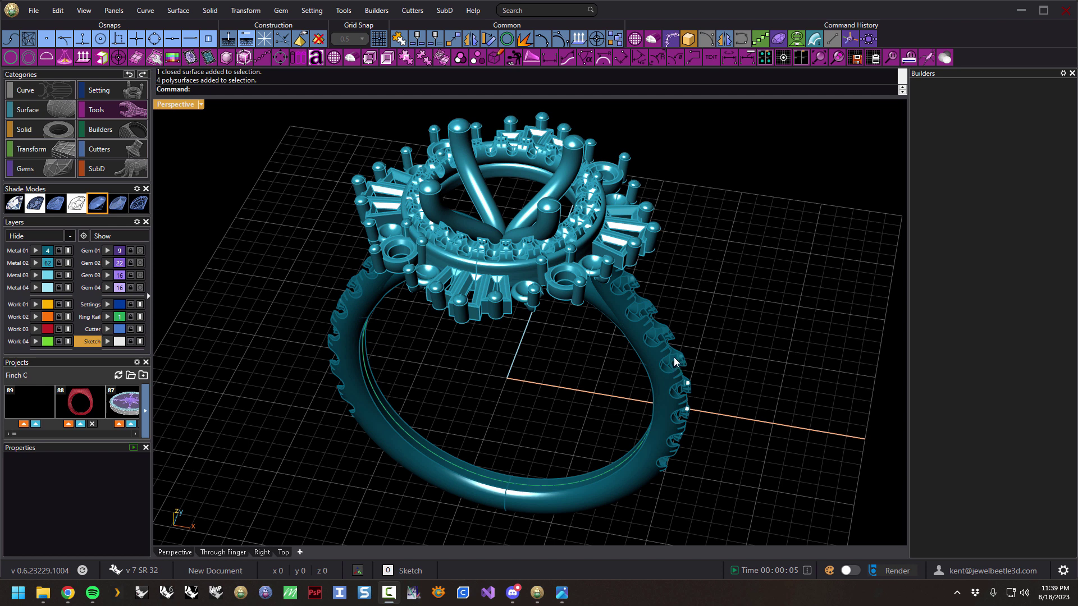
- Select the ring shank and examine its gem seats and prongs along the outer edge up close
{"action": "mouse_move", "coordinate": [673, 358]}
{"action": "right_mouse_down"}
{"action": "mouse_move", "coordinate": [673, 303]}
{"action": "mouse_move", "coordinate": [656, 361]}
{"action": "right_mouse_up"}
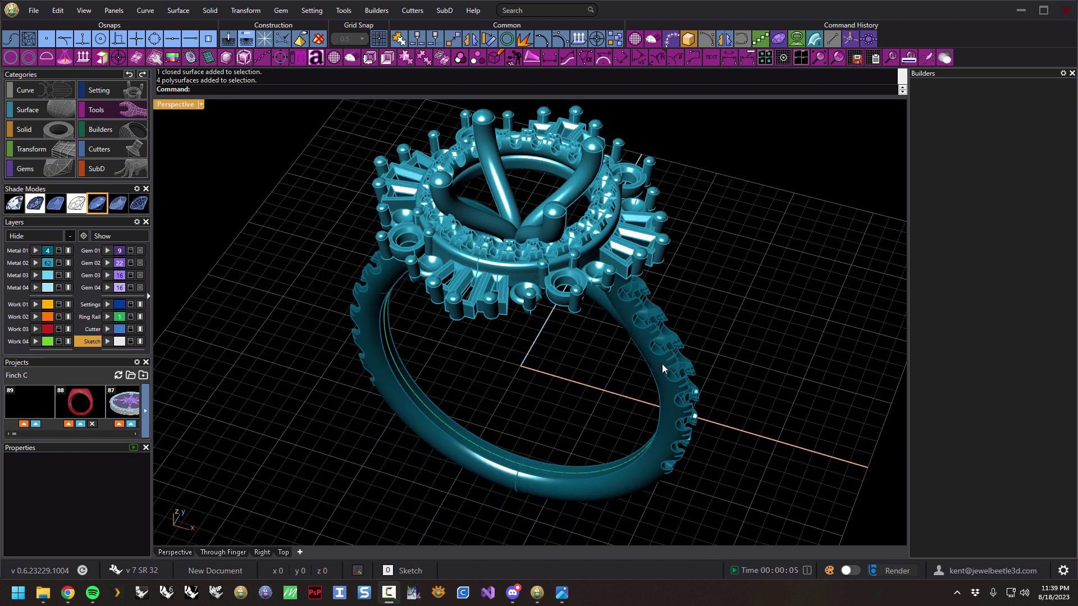
{"action": "left_click", "coordinate": [662, 363]}
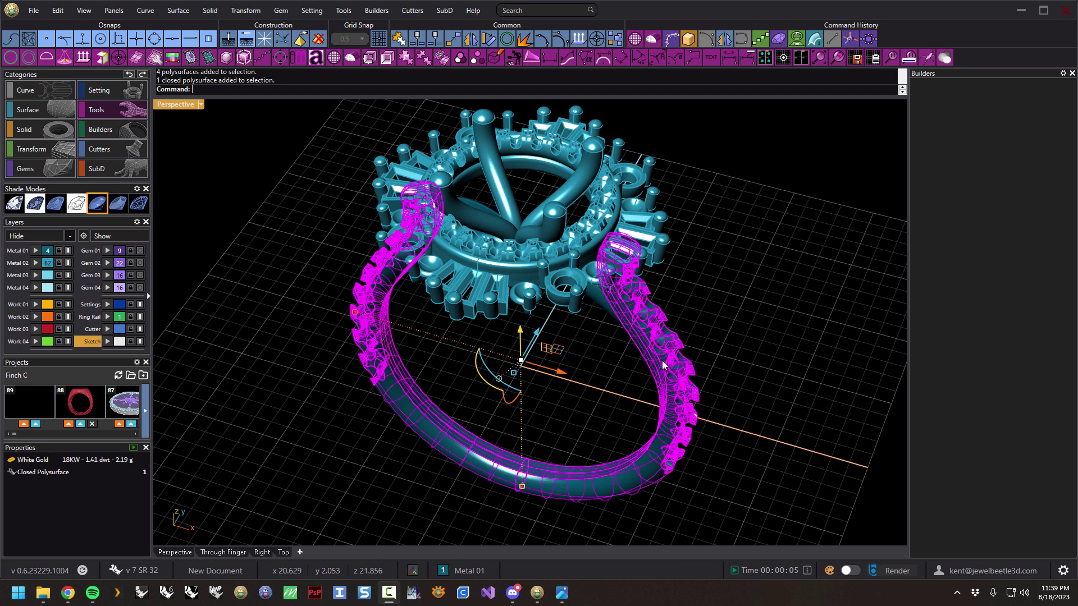
{"action": "mouse_move", "coordinate": [653, 372]}
{"action": "right_mouse_down"}
{"action": "mouse_move", "coordinate": [671, 334]}
{"action": "mouse_move", "coordinate": [633, 377]}
{"action": "right_mouse_up"}
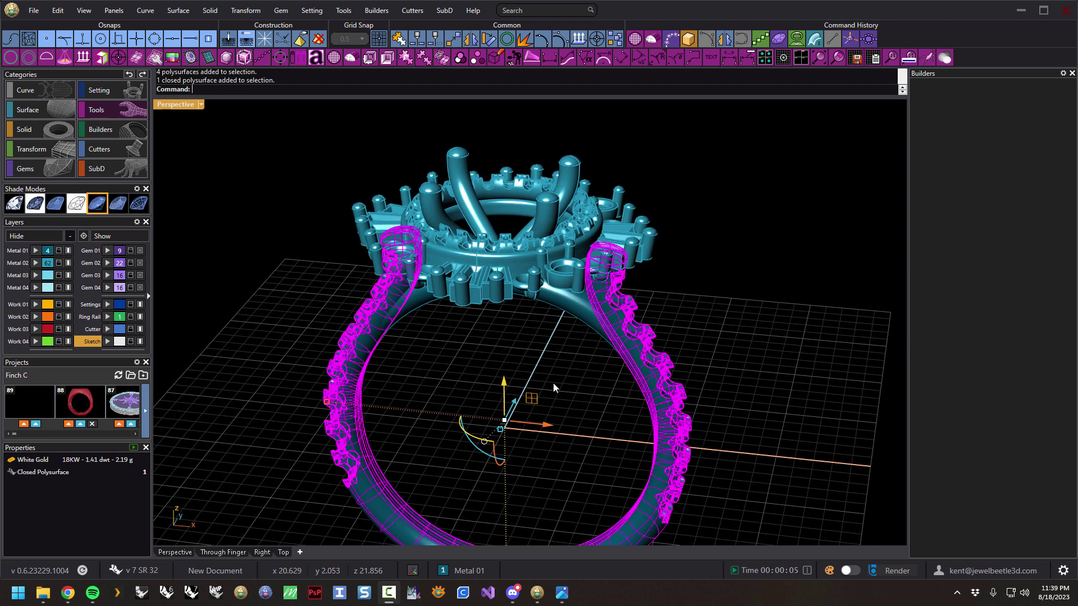
{"action": "scroll", "coordinate": [553, 382], "scroll_direction": "down", "scroll_amount": 2}
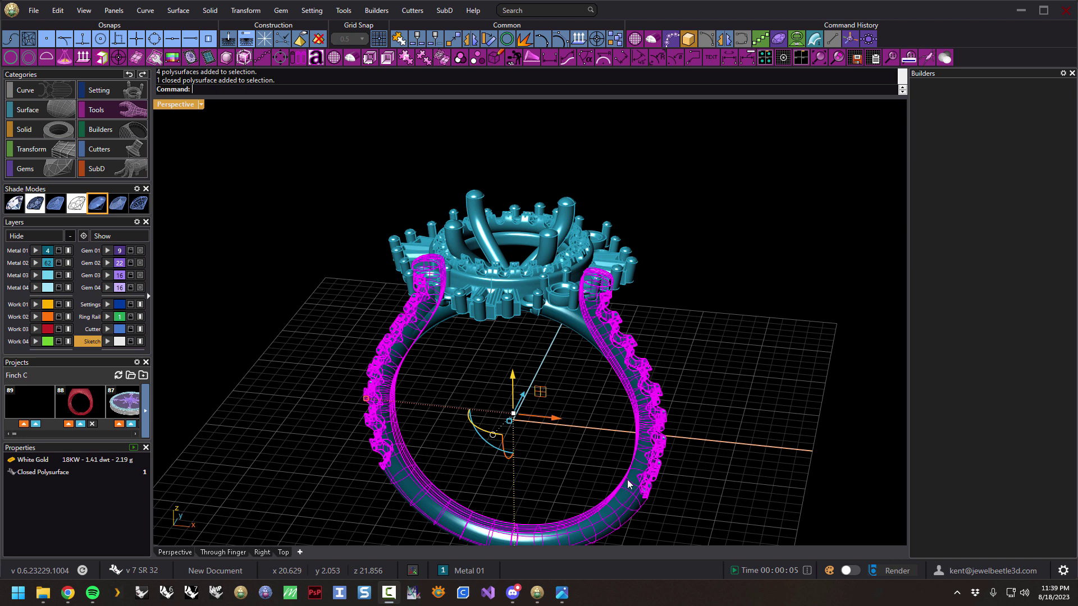
{"action": "scroll", "coordinate": [629, 478], "scroll_direction": "up", "scroll_amount": 3}
{"action": "scroll", "coordinate": [631, 476], "scroll_direction": "up", "scroll_amount": 1}
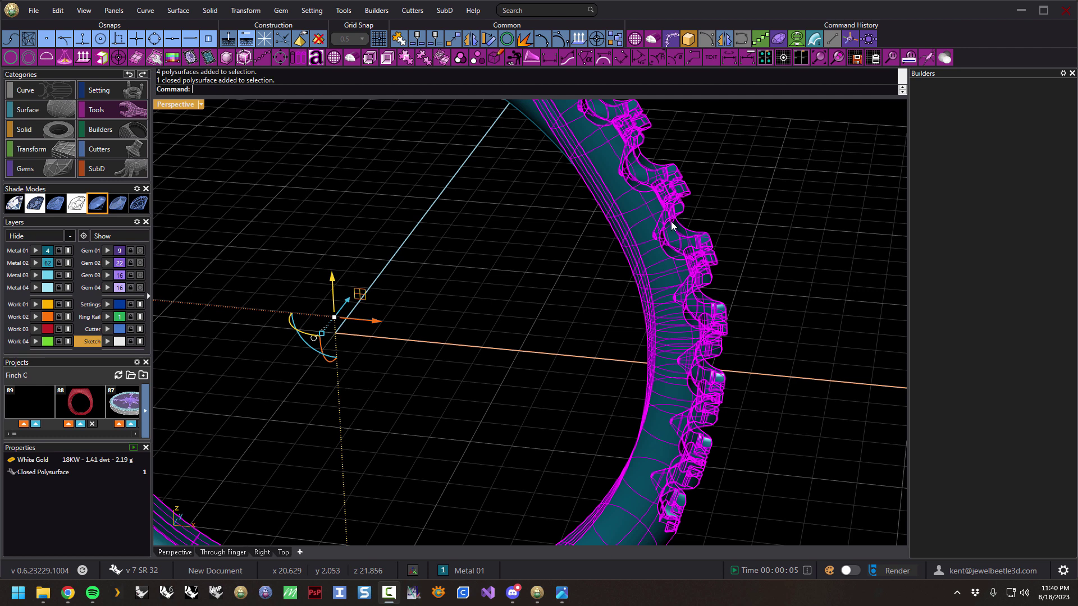
{"action": "scroll", "coordinate": [657, 224], "scroll_direction": "down", "scroll_amount": 3}
{"action": "left_click", "coordinate": [750, 264]}
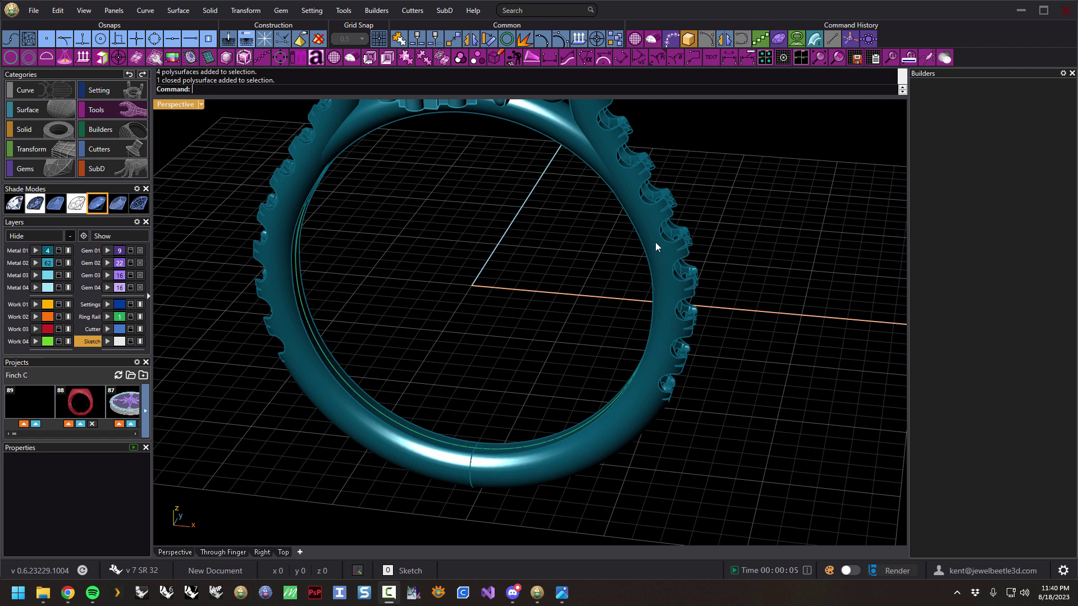
{"action": "scroll", "coordinate": [641, 209], "scroll_direction": "down", "scroll_amount": 3}
{"action": "right_click_drag", "start_coordinate": [546, 227], "coordinate": [571, 294]}
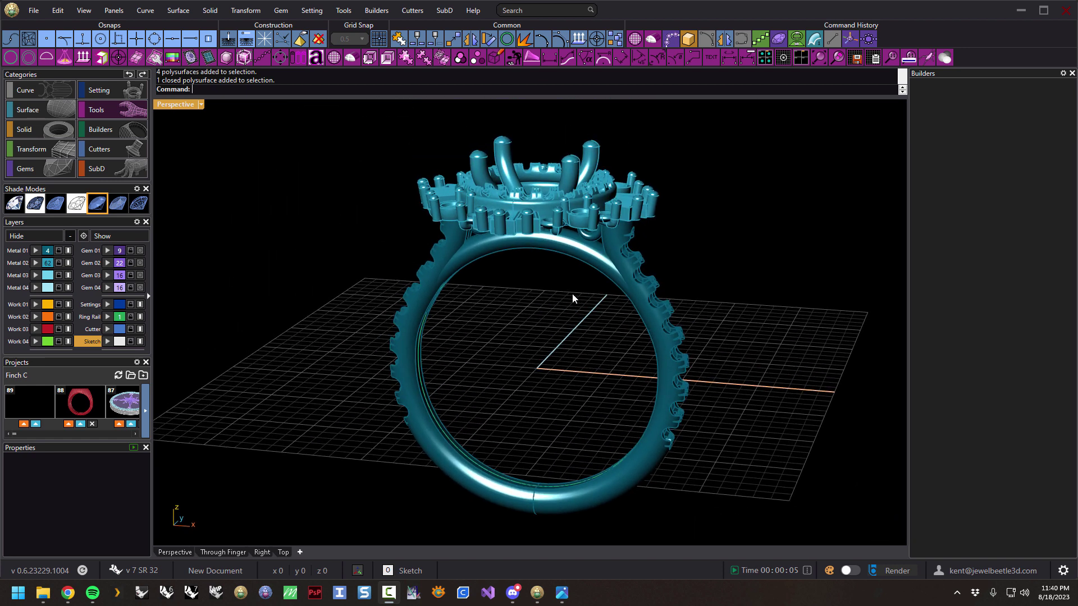
- Pick individual metal parts of the shank and halo head one at a time to examine how the ring is split up
{"action": "left_click", "coordinate": [640, 283]}
{"action": "left_click", "coordinate": [621, 237]}
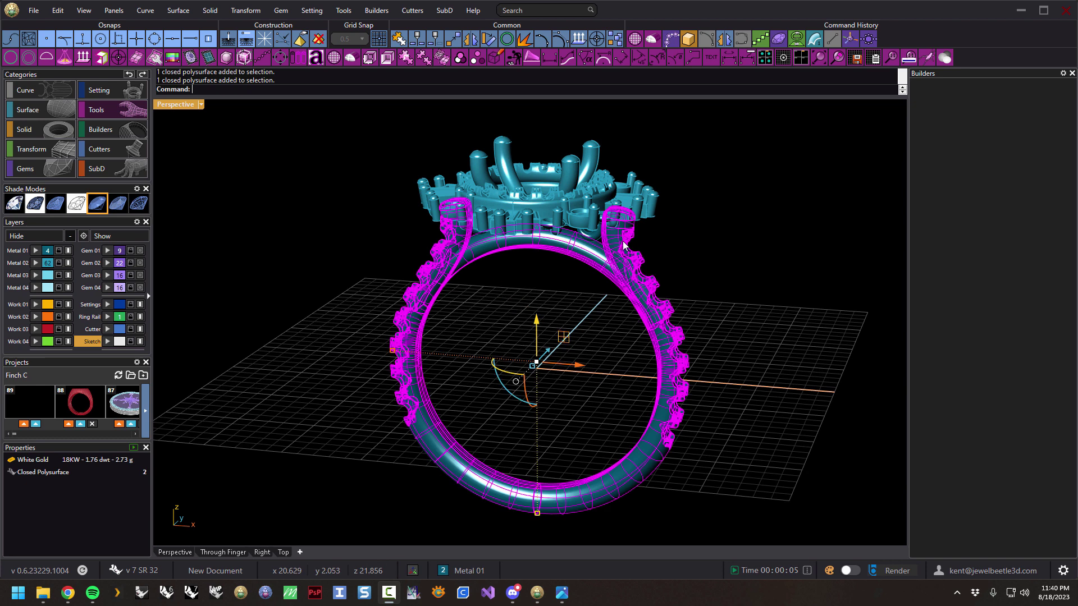
{"action": "left_click", "coordinate": [653, 228]}
{"action": "left_click", "coordinate": [653, 227]}
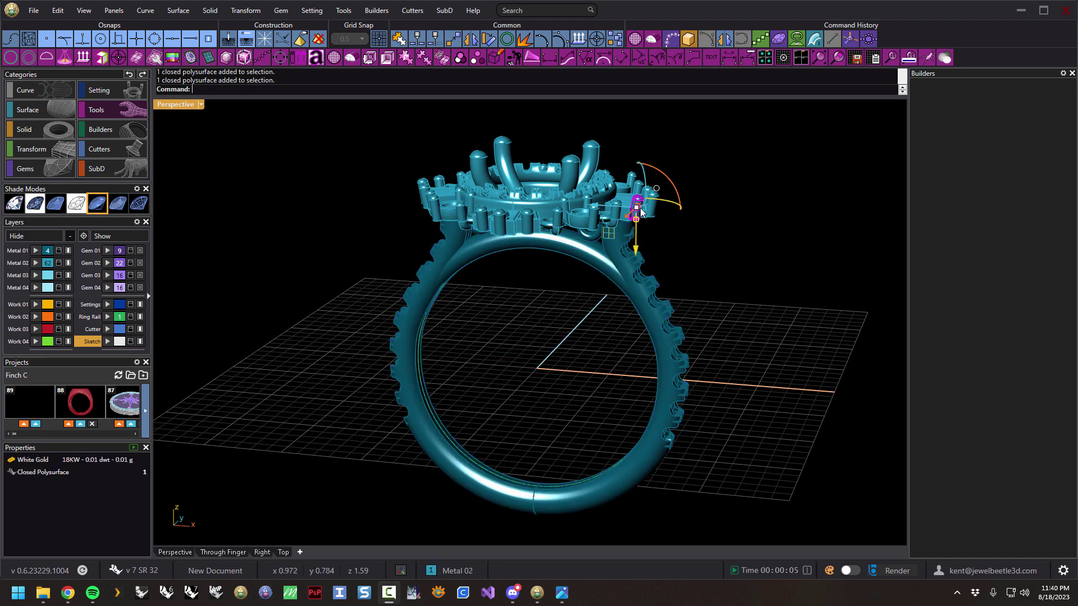
{"action": "left_click", "coordinate": [598, 221]}
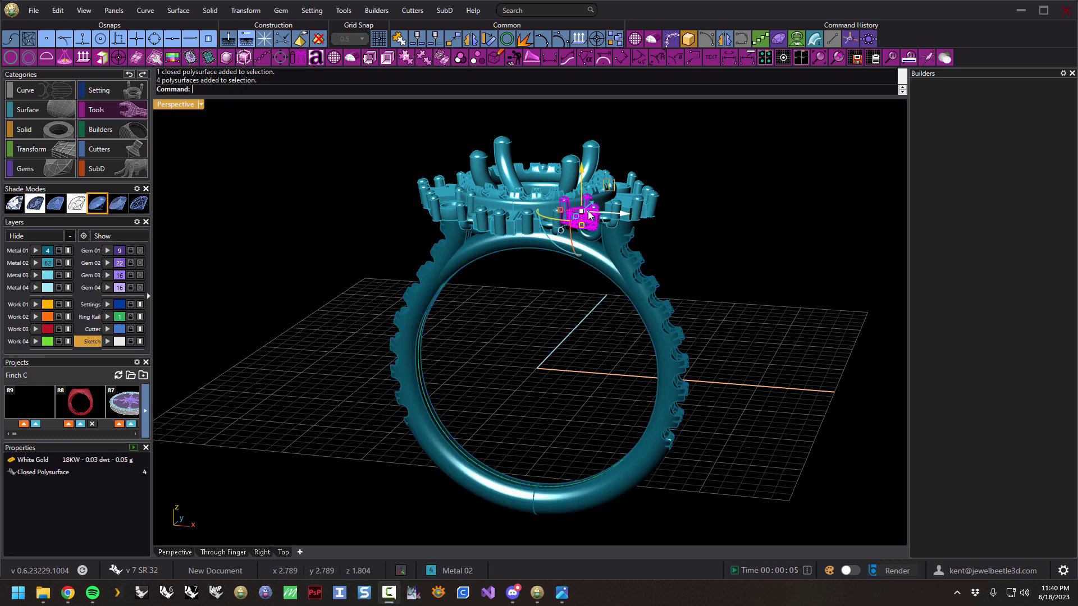
{"action": "scroll", "coordinate": [534, 226], "scroll_direction": "up", "scroll_amount": 5}
{"action": "left_click", "coordinate": [533, 241]}
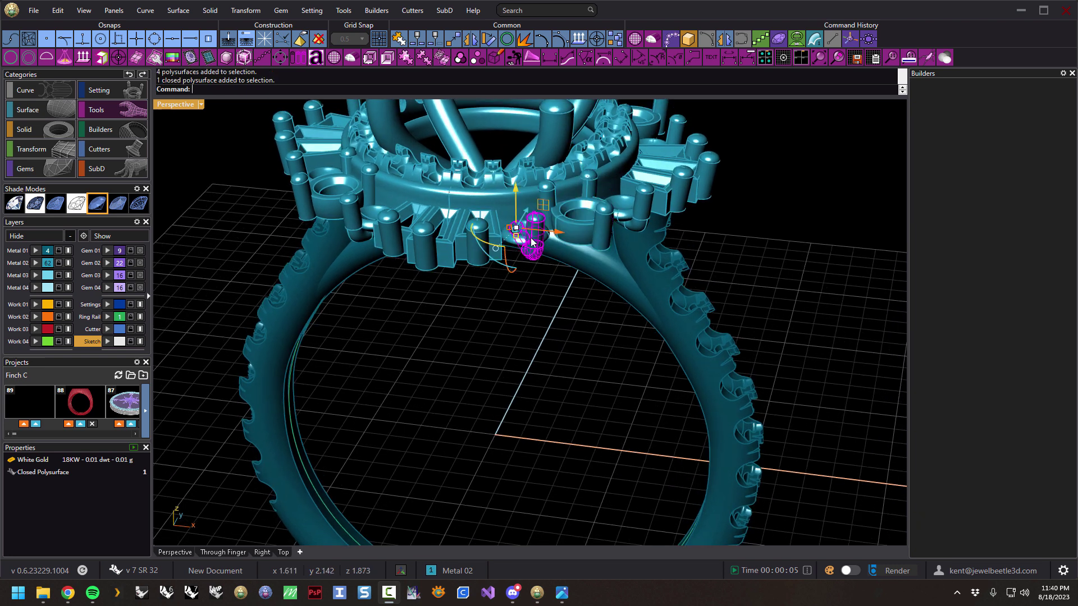
{"action": "left_click", "coordinate": [510, 288]}
{"action": "left_click", "coordinate": [496, 259]}
{"action": "left_click", "coordinate": [417, 251]}
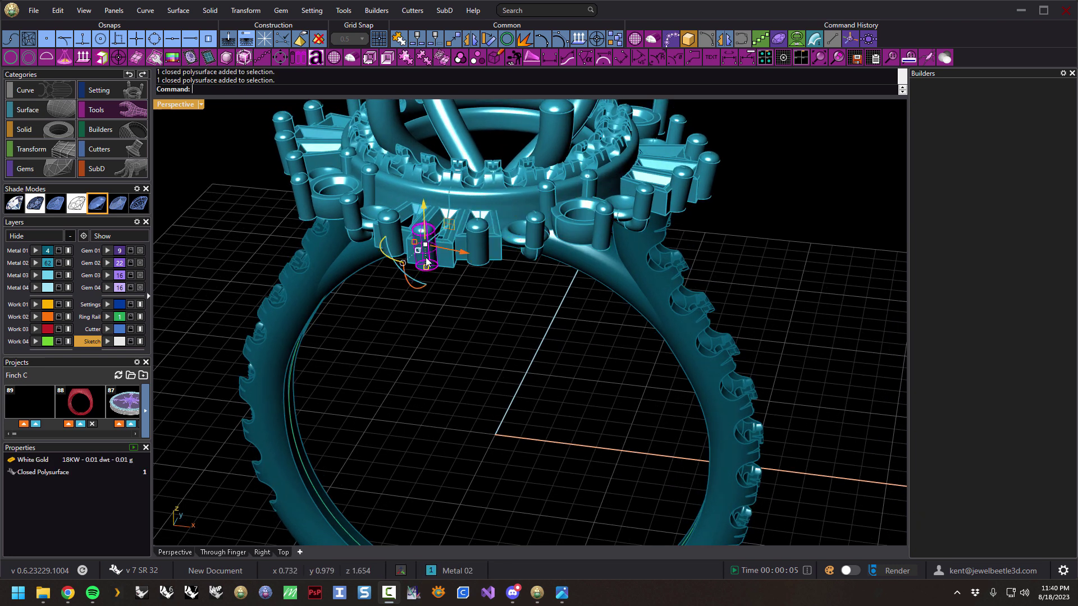
{"action": "left_click", "coordinate": [471, 148]}
{"action": "left_click", "coordinate": [559, 141]}
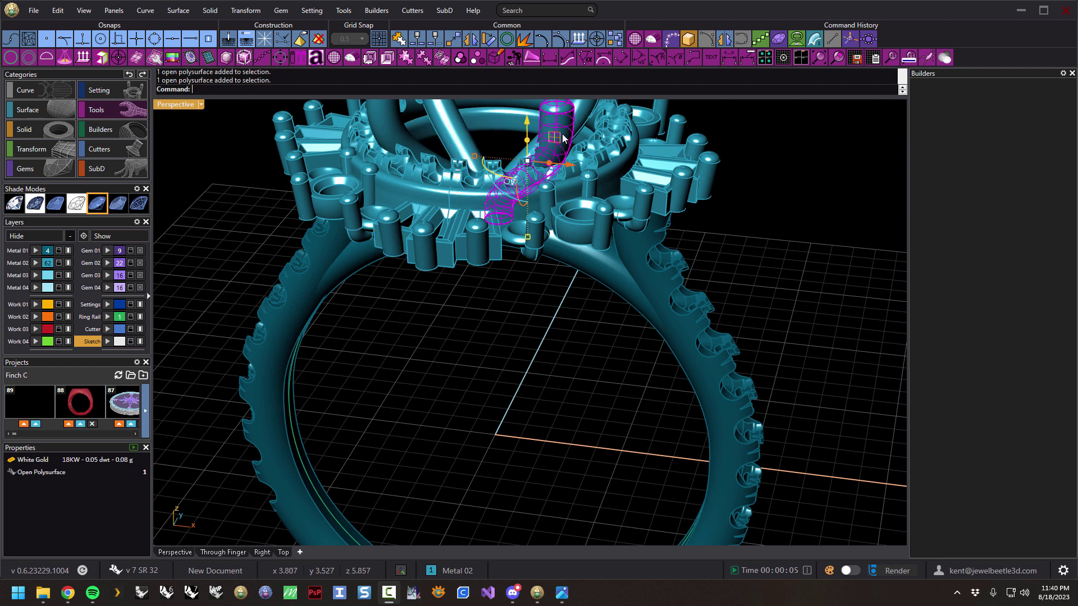
{"action": "left_click", "coordinate": [440, 189]}
{"action": "left_click", "coordinate": [578, 365]}
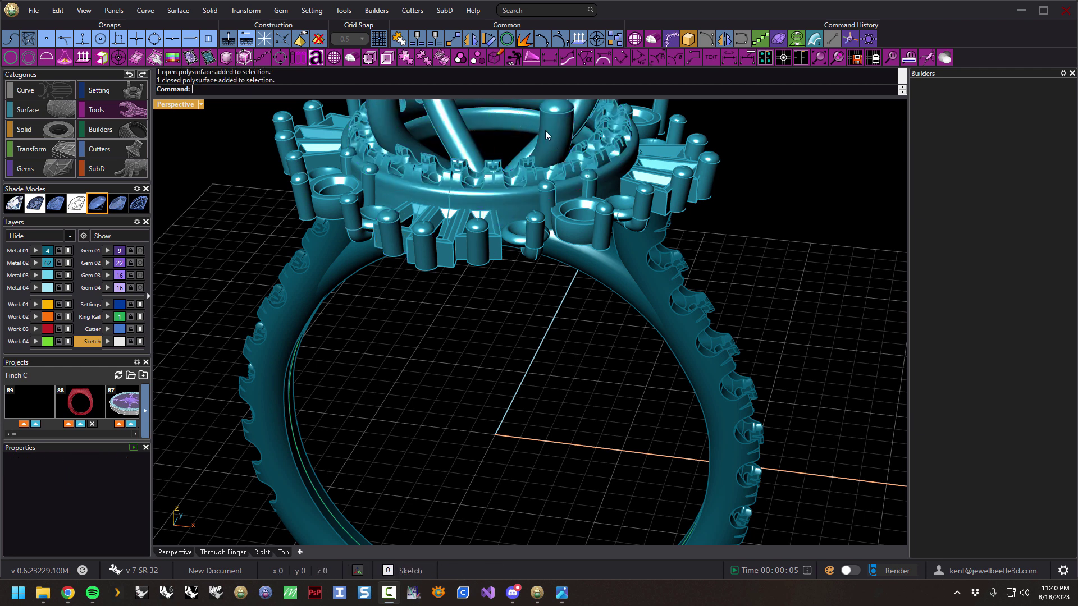
- Hide the curved band beneath the head, examine the center prong bases from below, and show the band again
{"action": "left_click", "coordinate": [545, 161]}
{"action": "right_click_drag", "start_coordinate": [545, 161], "coordinate": [490, 388]}
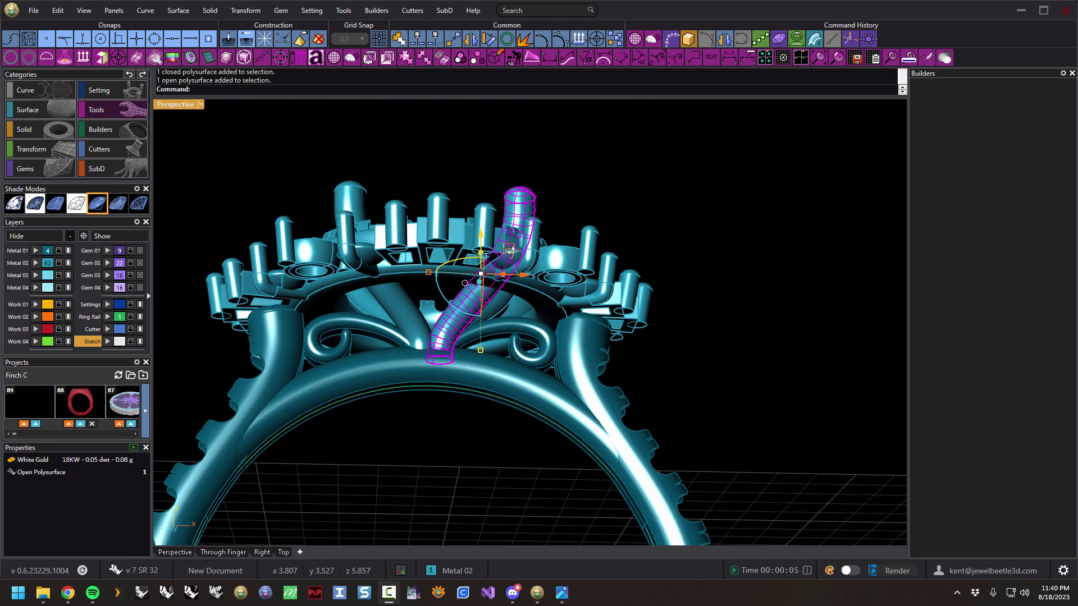
{"action": "left_click", "coordinate": [492, 383]}
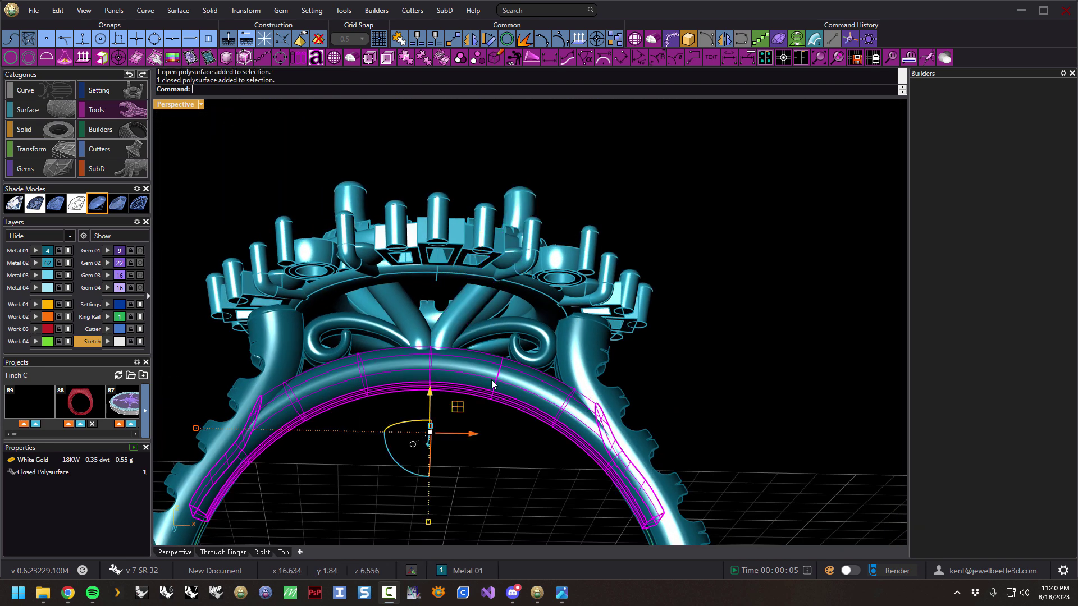
{"action": "left_click", "coordinate": [52, 237]}
{"action": "scroll", "coordinate": [423, 362], "scroll_direction": "up", "scroll_amount": 3}
{"action": "right_click_drag", "start_coordinate": [423, 361], "coordinate": [477, 238]}
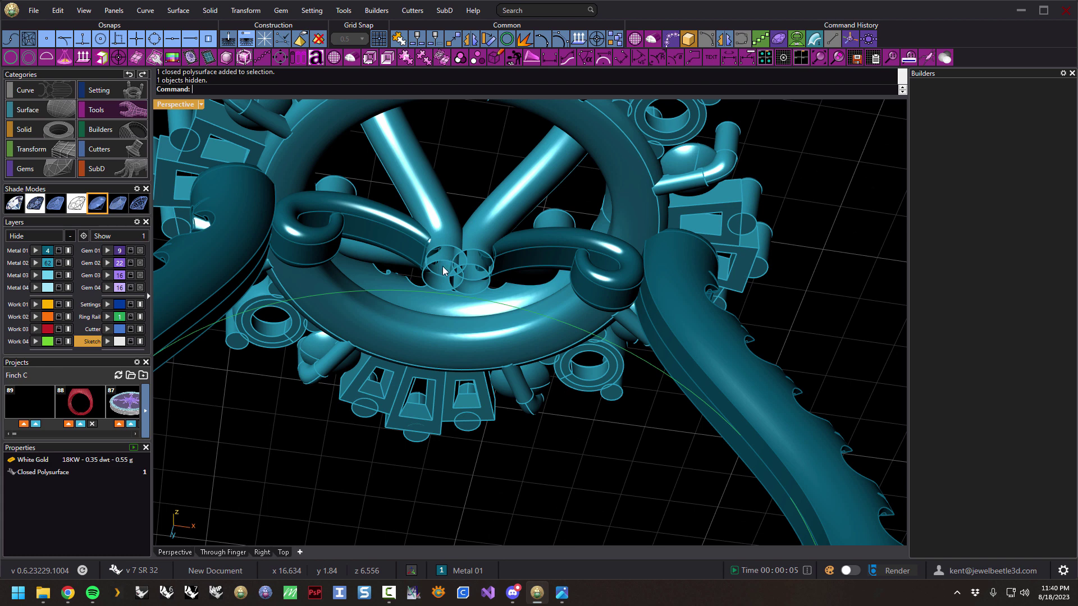
{"action": "right_click_drag", "start_coordinate": [494, 241], "coordinate": [494, 393]}
{"action": "left_click", "coordinate": [116, 240]}
{"action": "scroll", "coordinate": [529, 273], "scroll_direction": "down", "scroll_amount": 5}
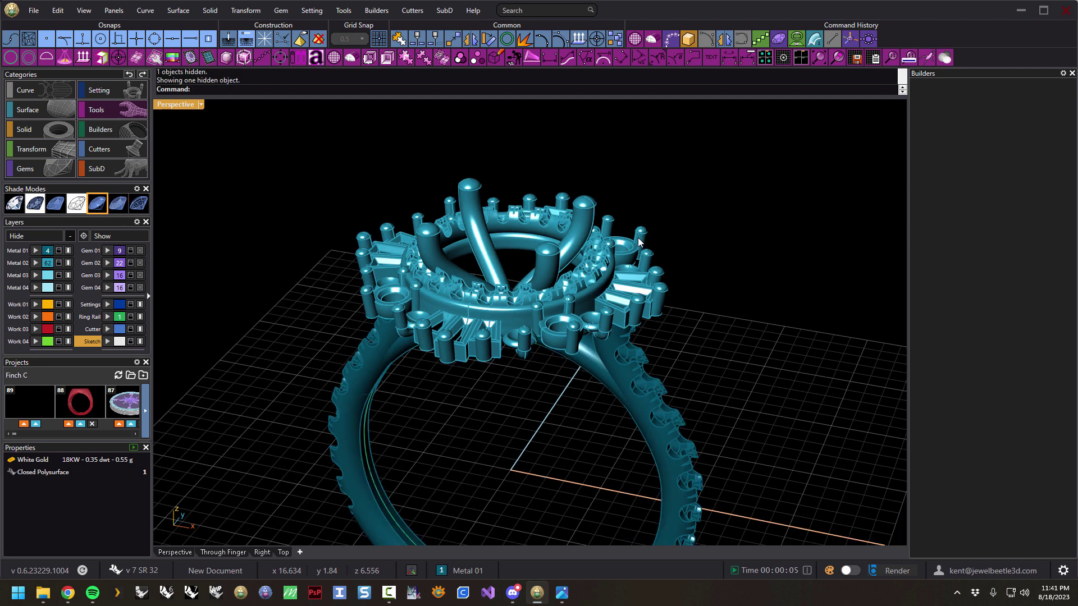
- Voxelize the entire ring into one mesh with CubeSize 200, DeleteInput false and SmoothOutput false
{"action": "right_click_drag", "start_coordinate": [529, 273], "coordinate": [534, 315]}
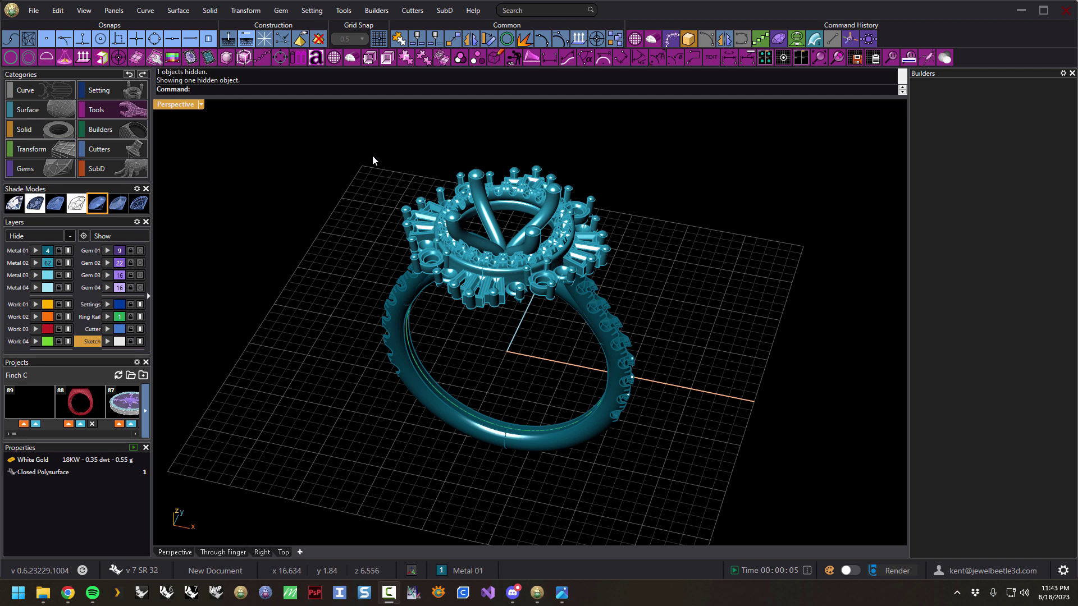
{"action": "left_click_drag", "start_coordinate": [340, 139], "coordinate": [702, 487]}
{"action": "mouse_move", "coordinate": [692, 335]}
{"action": "right_mouse_down"}
{"action": "mouse_move", "coordinate": [687, 292]}
{"action": "mouse_move", "coordinate": [688, 320]}
{"action": "right_mouse_up"}
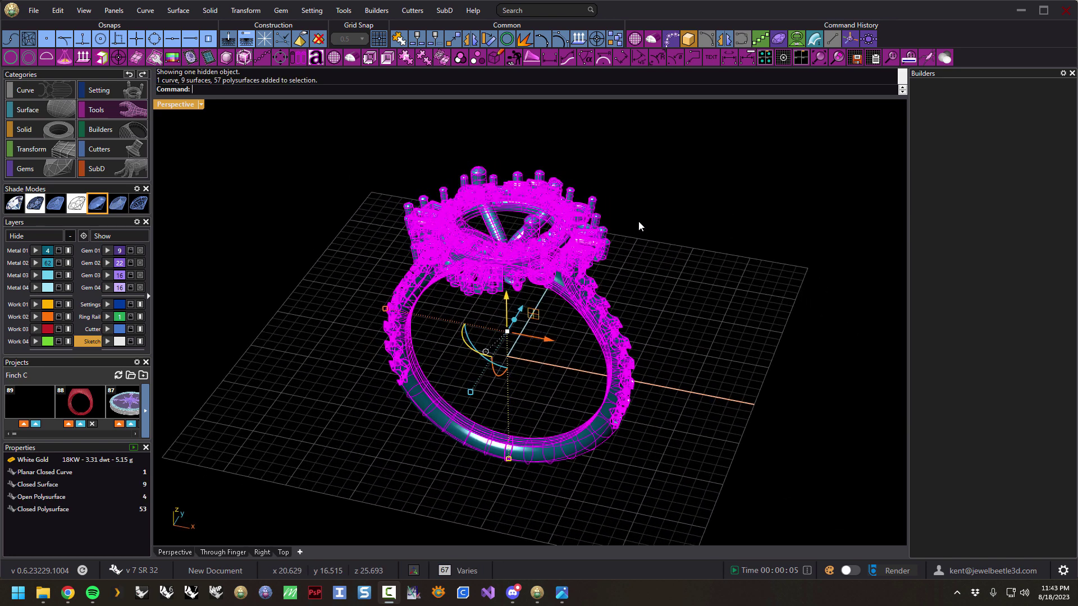
{"action": "left_click", "coordinate": [334, 57]}
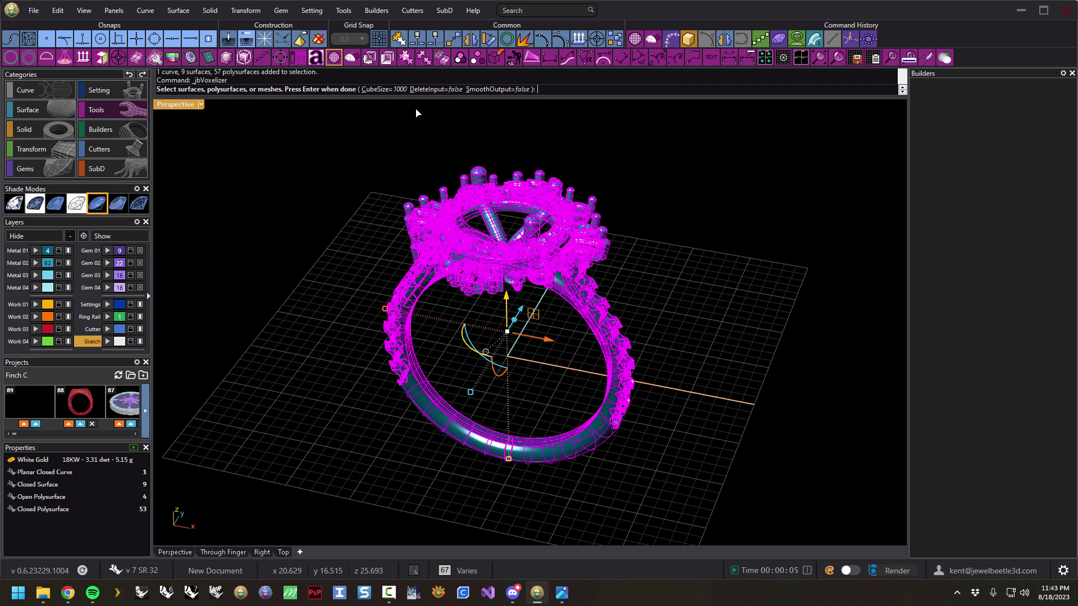
{"action": "left_click", "coordinate": [513, 89]}
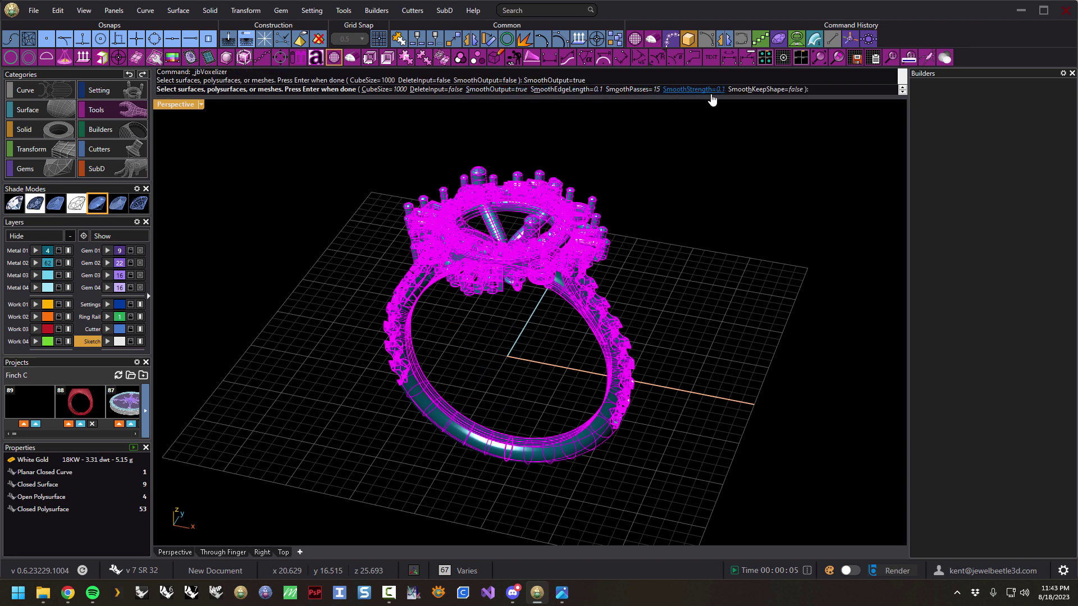
{"action": "left_click", "coordinate": [508, 90]}
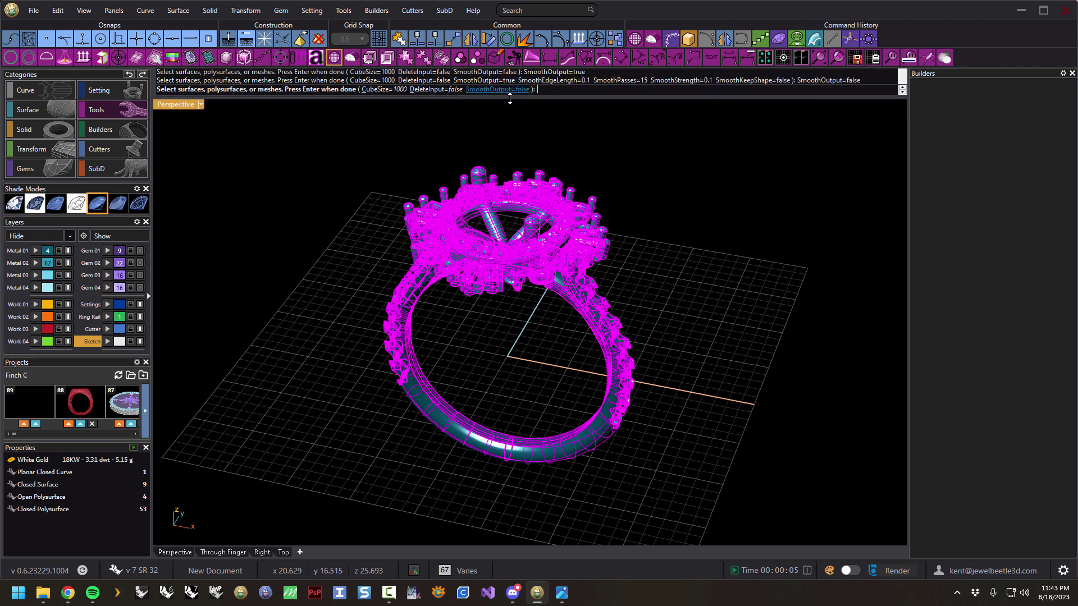
{"action": "left_click", "coordinate": [392, 89]}
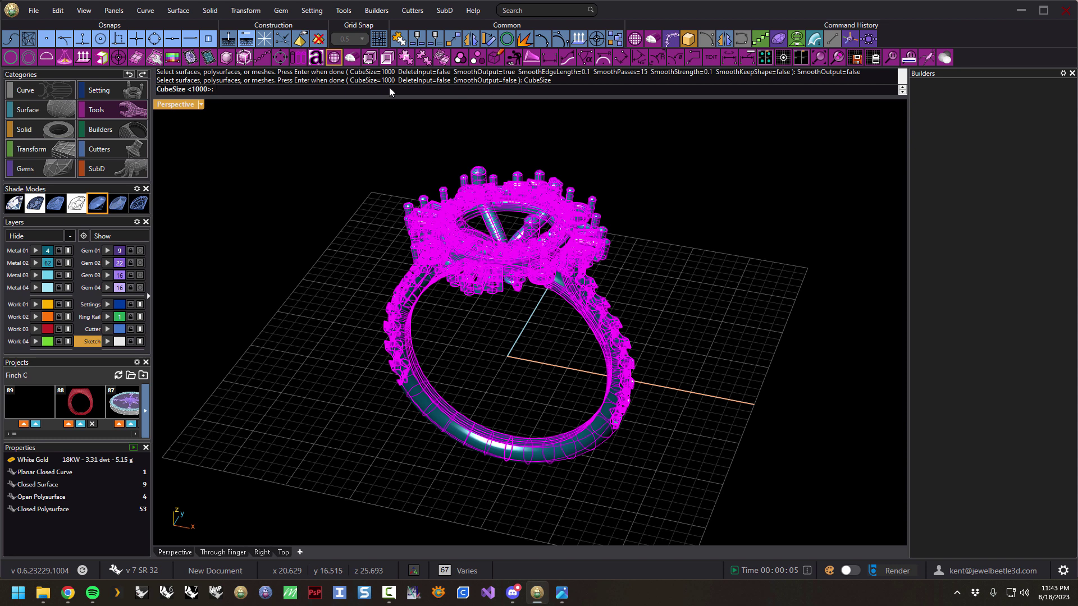
{"action": "type", "text": "200"}
{"action": "key", "text": "Return"}
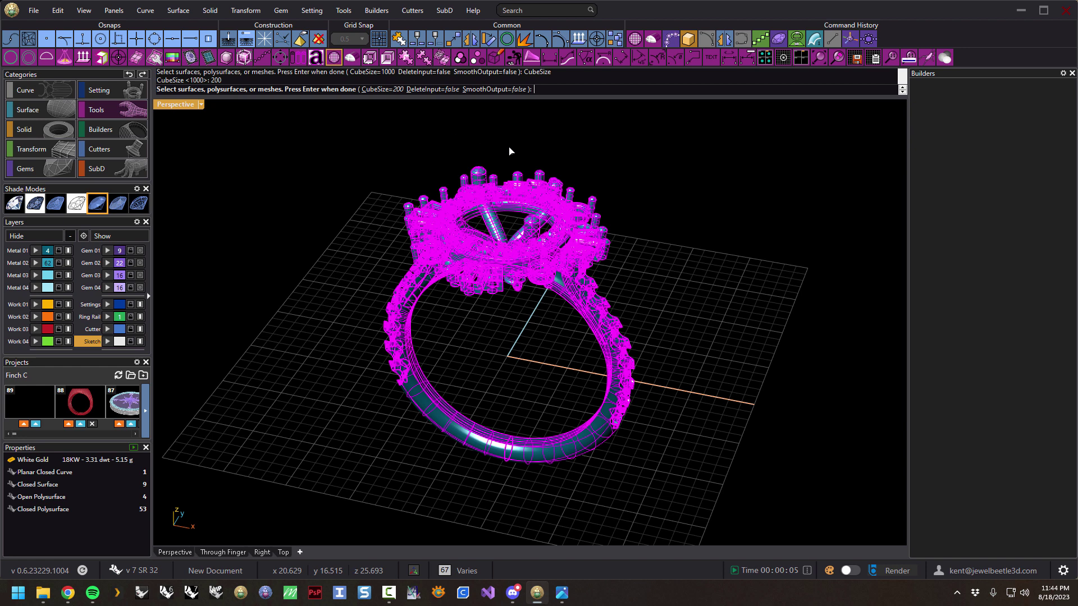
{"action": "key", "text": "Return"}
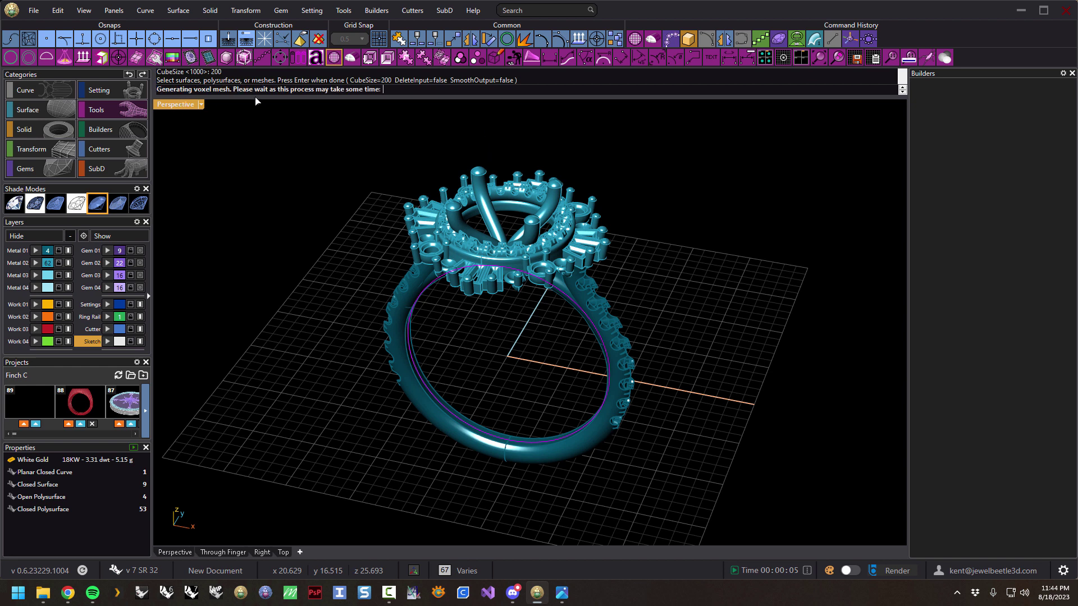
{"action": "left_click", "coordinate": [695, 278]}
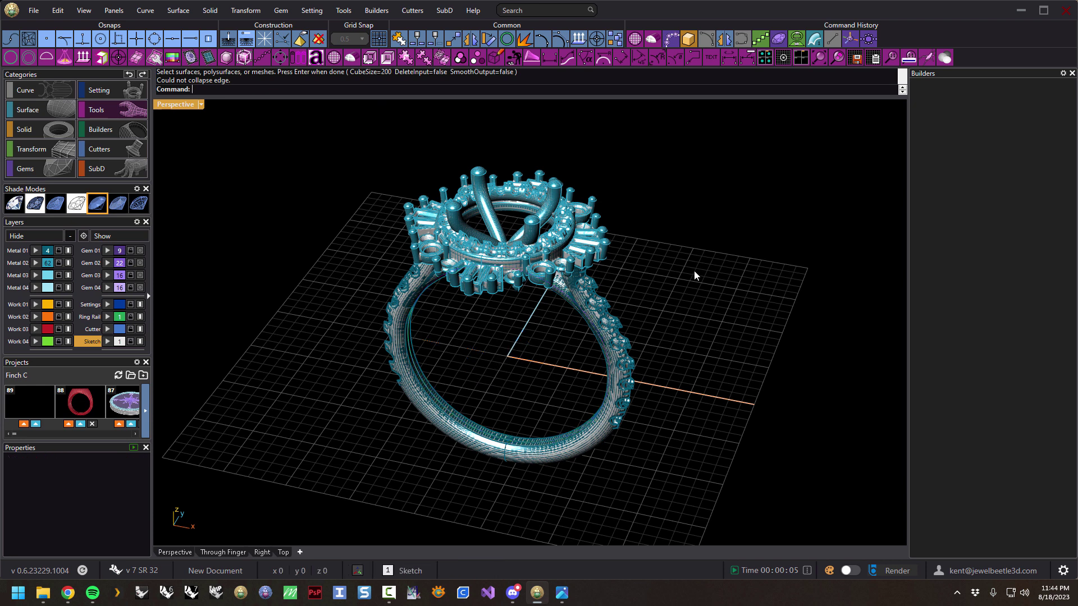
- Select the voxel mesh on the Sketch layer and move it in front of the original ring
{"action": "left_click", "coordinate": [121, 342]}
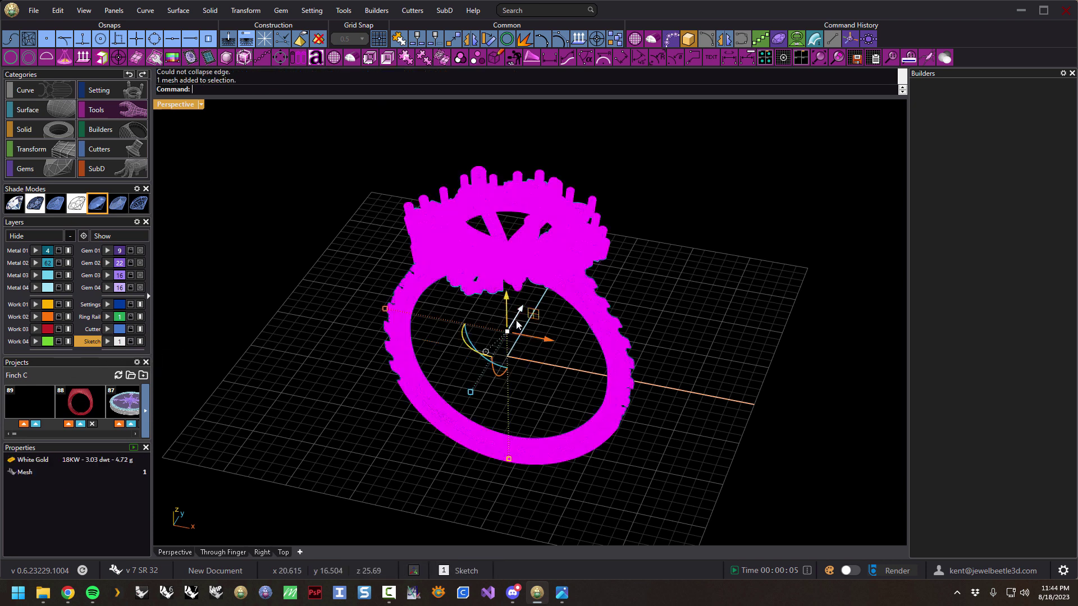
{"action": "left_click_drag", "start_coordinate": [508, 332], "coordinate": [427, 456]}
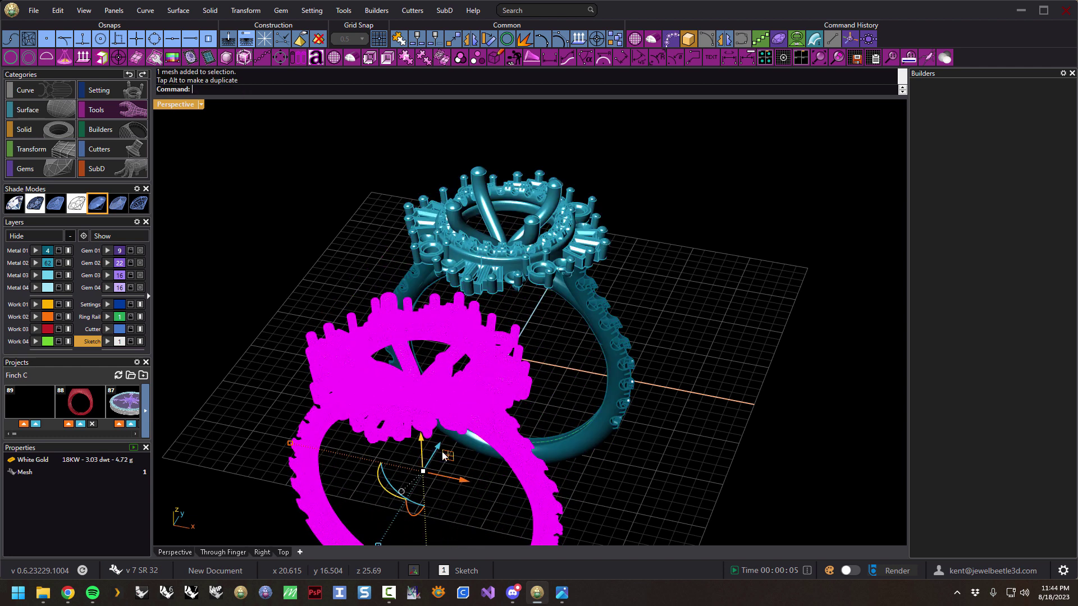
{"action": "left_click", "coordinate": [664, 265]}
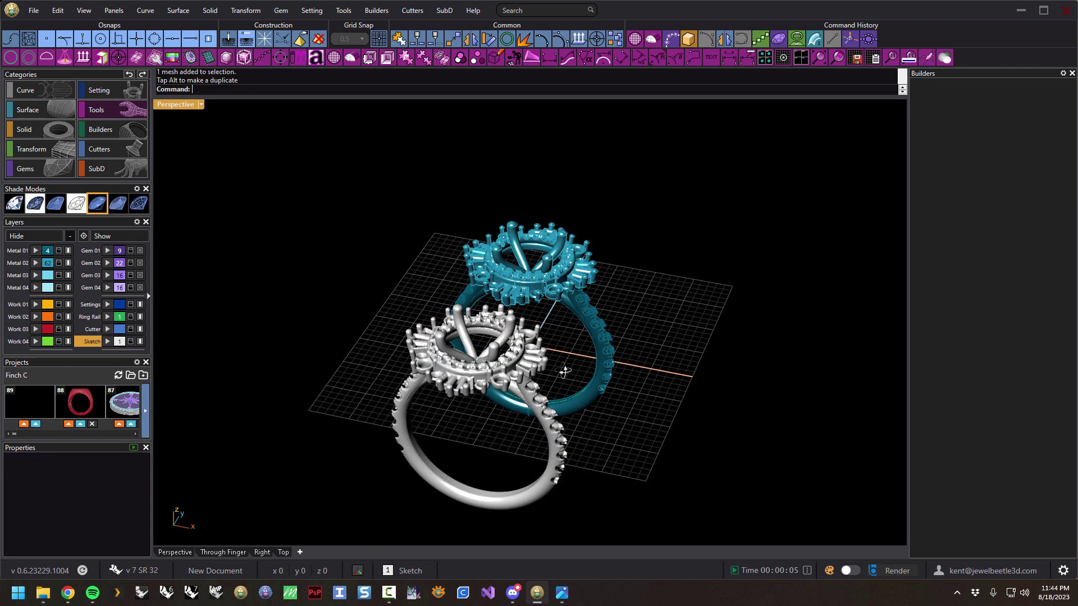
- Examine the voxel mesh's wires and surface detail in two shade modes, ending in the smooth shaded one
{"action": "key", "text": "ctrl+shift+e"}
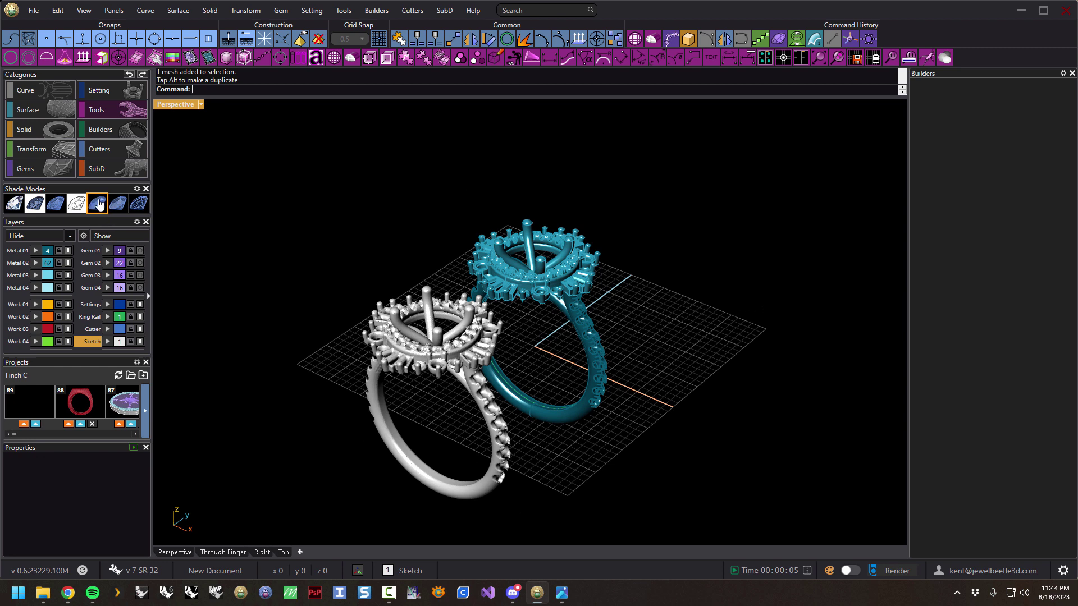
{"action": "left_click", "coordinate": [126, 206]}
{"action": "scroll", "coordinate": [446, 348], "scroll_direction": "up", "scroll_amount": 5}
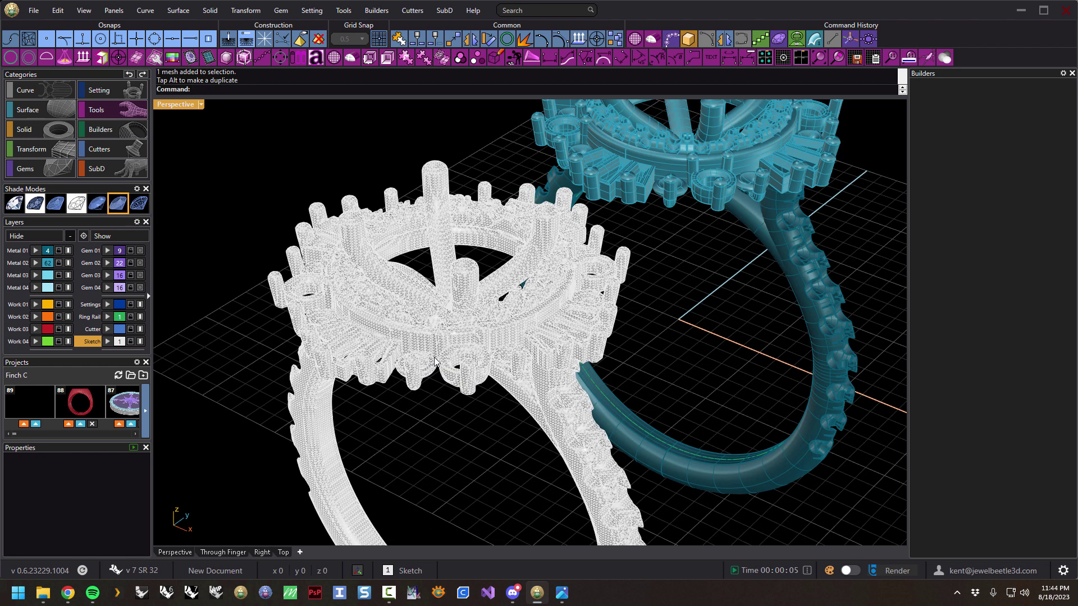
{"action": "right_click_drag", "start_coordinate": [446, 348], "coordinate": [130, 221]}
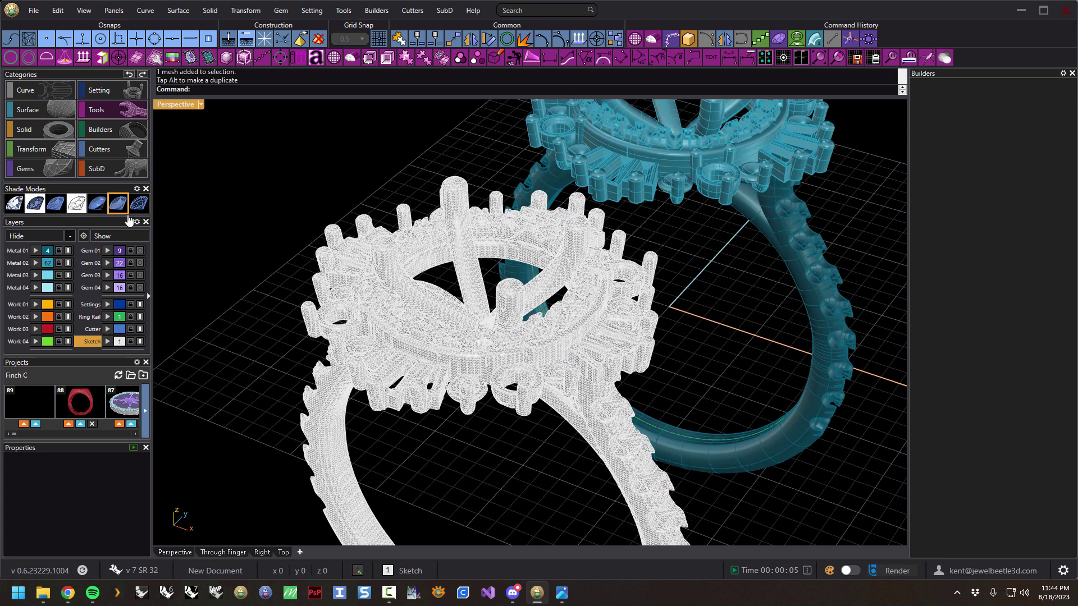
{"action": "left_click", "coordinate": [97, 204]}
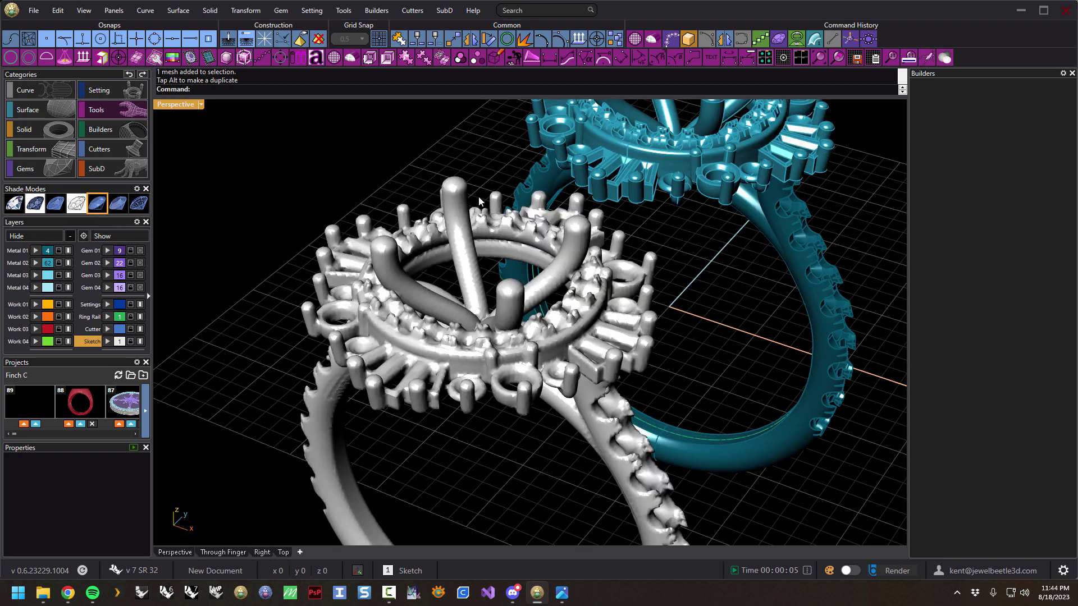
{"action": "scroll", "coordinate": [480, 201], "scroll_direction": "down", "scroll_amount": 1}
{"action": "right_click_drag", "start_coordinate": [476, 298], "coordinate": [499, 346]}
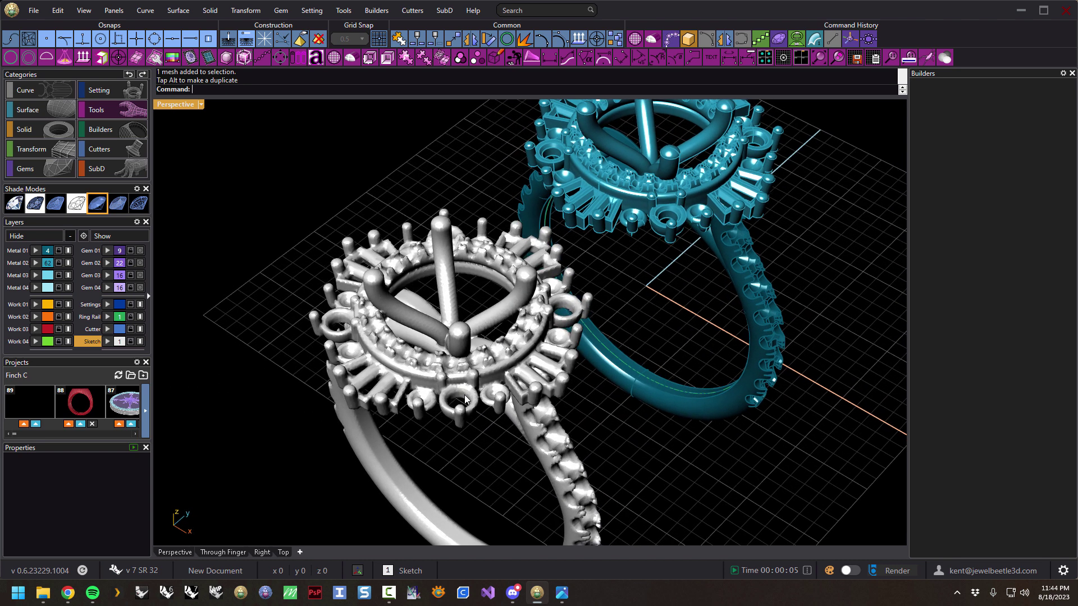
- Examine the voxel mesh's center prongs, halo settings and shank pavé cuts up close from several angles
{"action": "scroll", "coordinate": [513, 301], "scroll_direction": "up", "scroll_amount": 3}
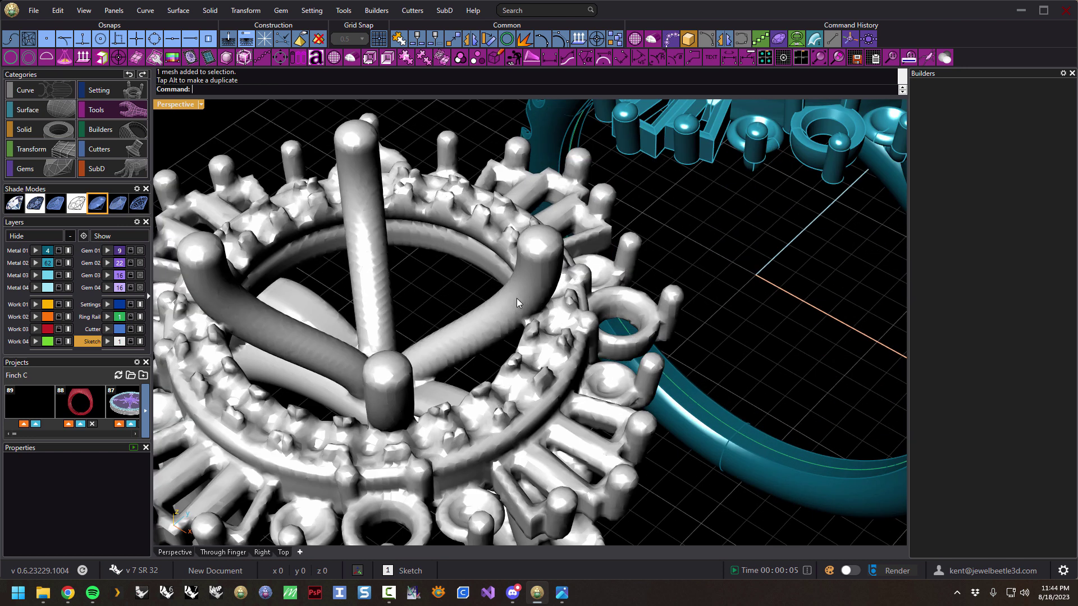
{"action": "mouse_move", "coordinate": [510, 316]}
{"action": "right_mouse_down"}
{"action": "mouse_move", "coordinate": [527, 306]}
{"action": "mouse_move", "coordinate": [530, 318]}
{"action": "right_mouse_up"}
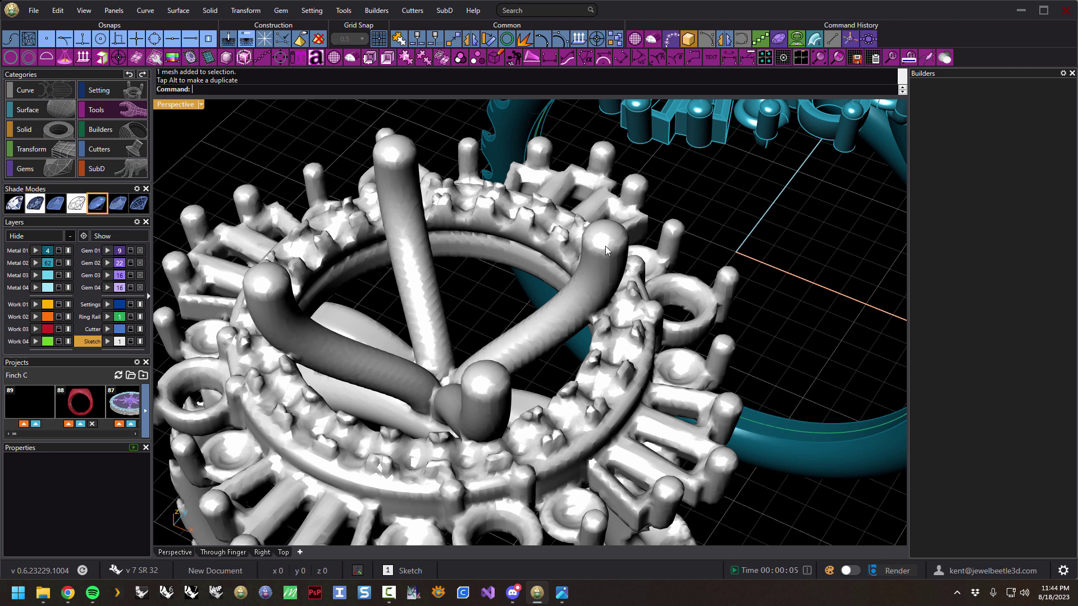
{"action": "right_click_drag", "start_coordinate": [575, 255], "coordinate": [610, 394]}
{"action": "right_click_drag", "start_coordinate": [598, 349], "coordinate": [481, 289]}
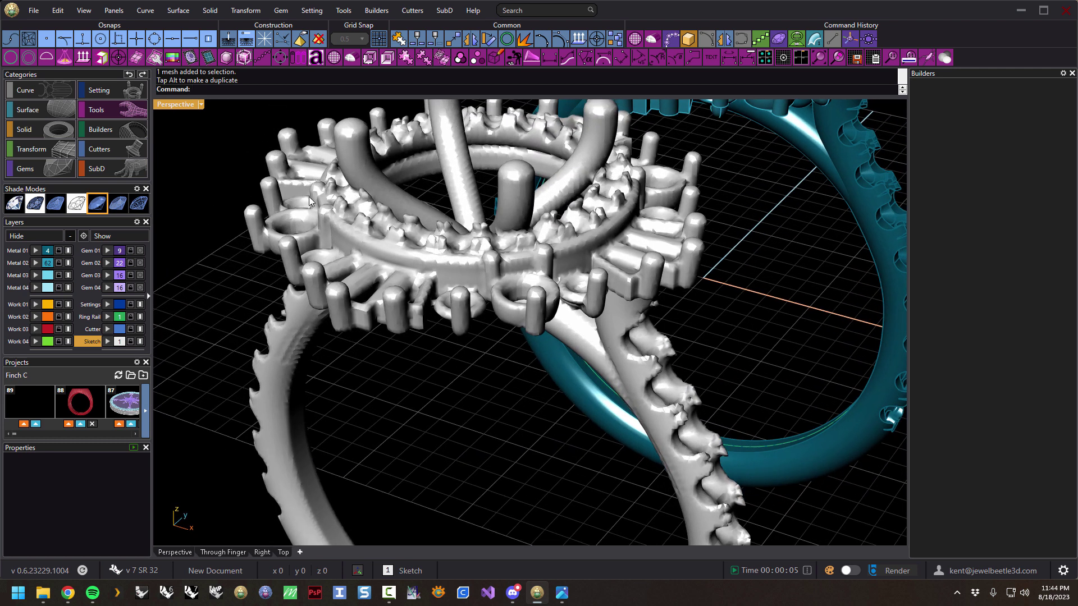
{"action": "right_click_drag", "start_coordinate": [635, 318], "coordinate": [584, 319]}
{"action": "scroll", "coordinate": [592, 358], "scroll_direction": "down", "scroll_amount": 2}
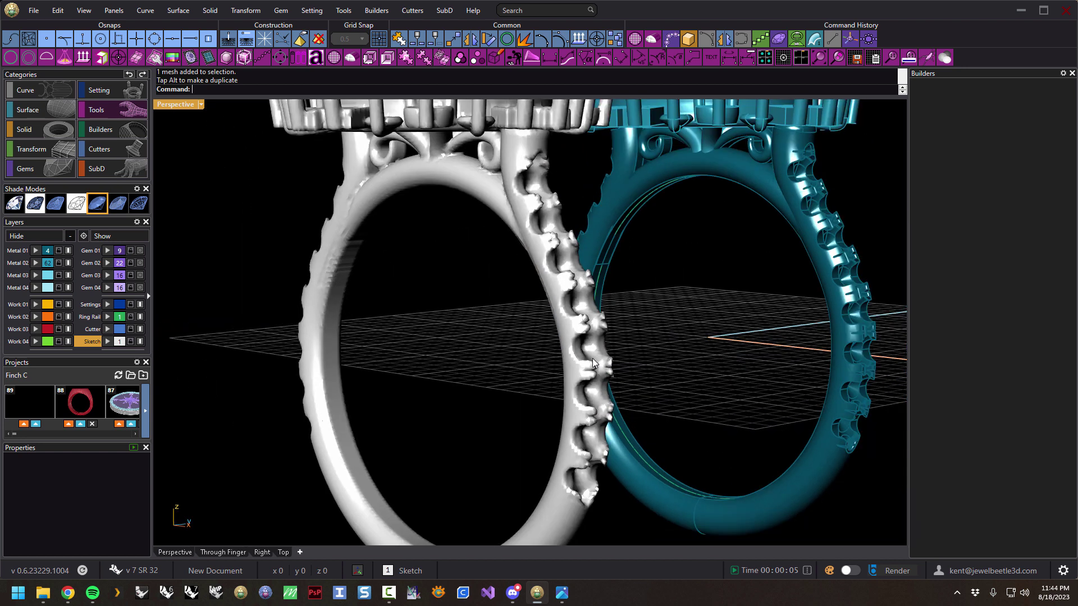
{"action": "scroll", "coordinate": [605, 440], "scroll_direction": "up", "scroll_amount": 2}
{"action": "scroll", "coordinate": [587, 374], "scroll_direction": "up", "scroll_amount": 4}
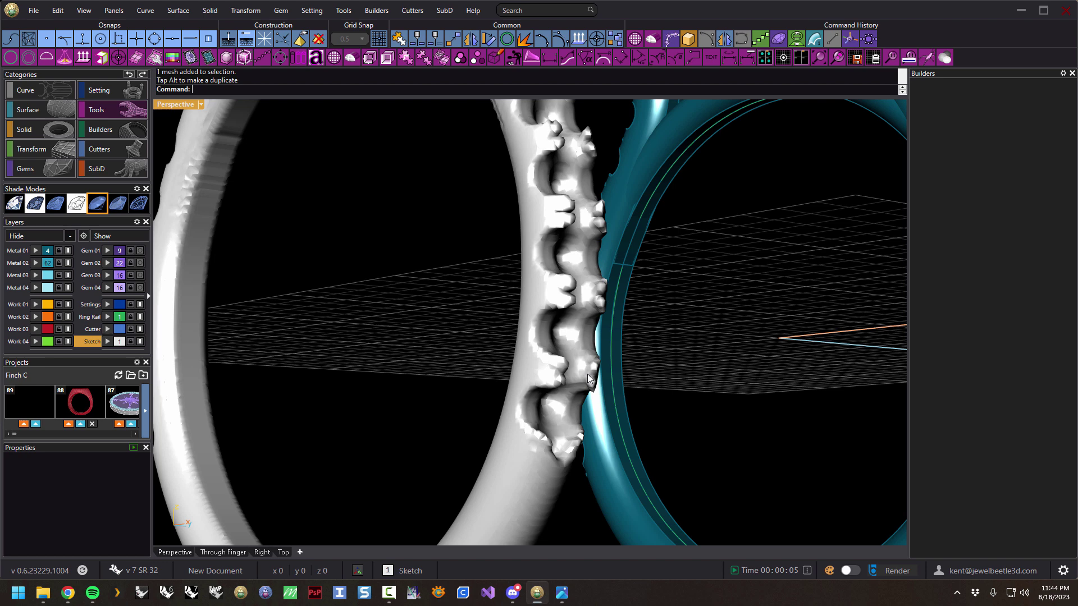
{"action": "scroll", "coordinate": [587, 373], "scroll_direction": "down", "scroll_amount": 5}
{"action": "mouse_move", "coordinate": [557, 310]}
{"action": "right_mouse_down"}
{"action": "mouse_move", "coordinate": [594, 366]}
{"action": "mouse_move", "coordinate": [524, 354]}
{"action": "mouse_move", "coordinate": [534, 360]}
{"action": "mouse_move", "coordinate": [565, 330]}
{"action": "right_mouse_up"}
{"action": "scroll", "coordinate": [527, 311], "scroll_direction": "down", "scroll_amount": 4}
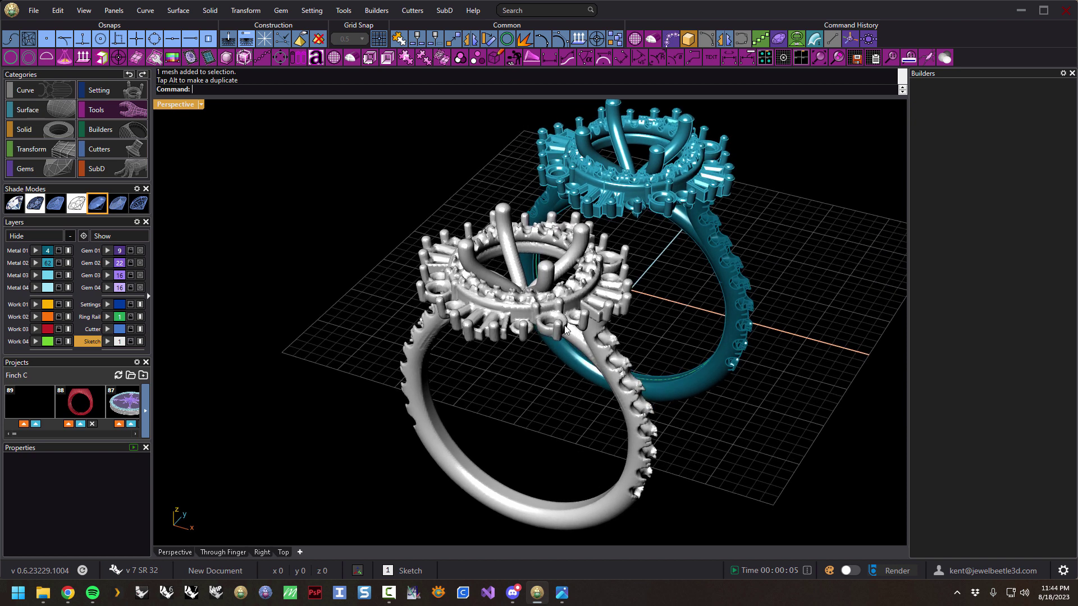
- Delete the light grey voxel mesh in front of the original ring
{"action": "scroll", "coordinate": [565, 330], "scroll_direction": "up", "scroll_amount": 3}
{"action": "scroll", "coordinate": [529, 315], "scroll_direction": "down", "scroll_amount": 2}
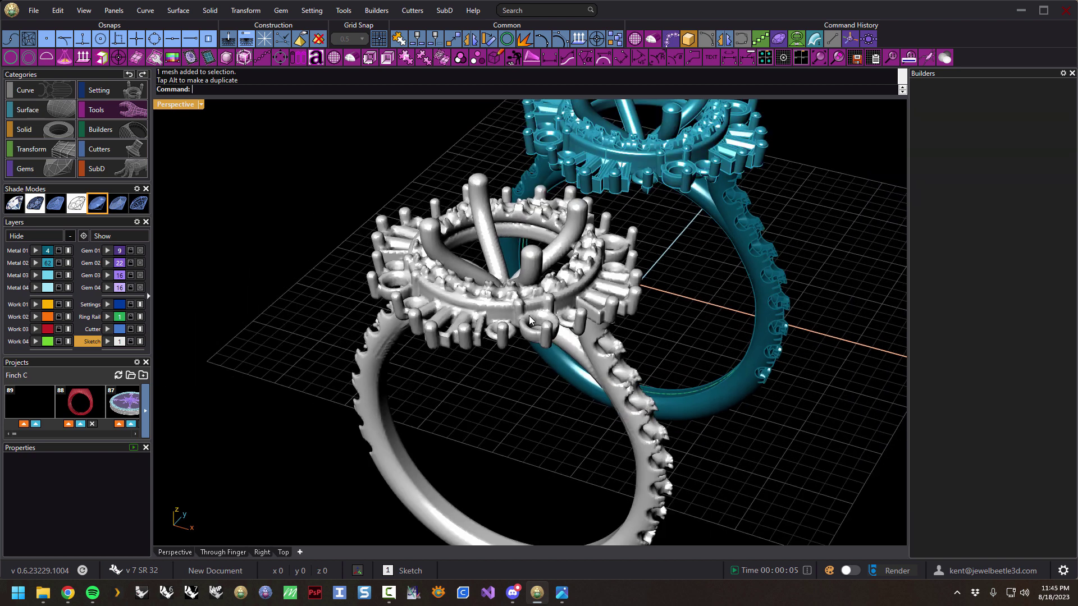
{"action": "left_click", "coordinate": [486, 250]}
{"action": "key", "text": "Delete"}
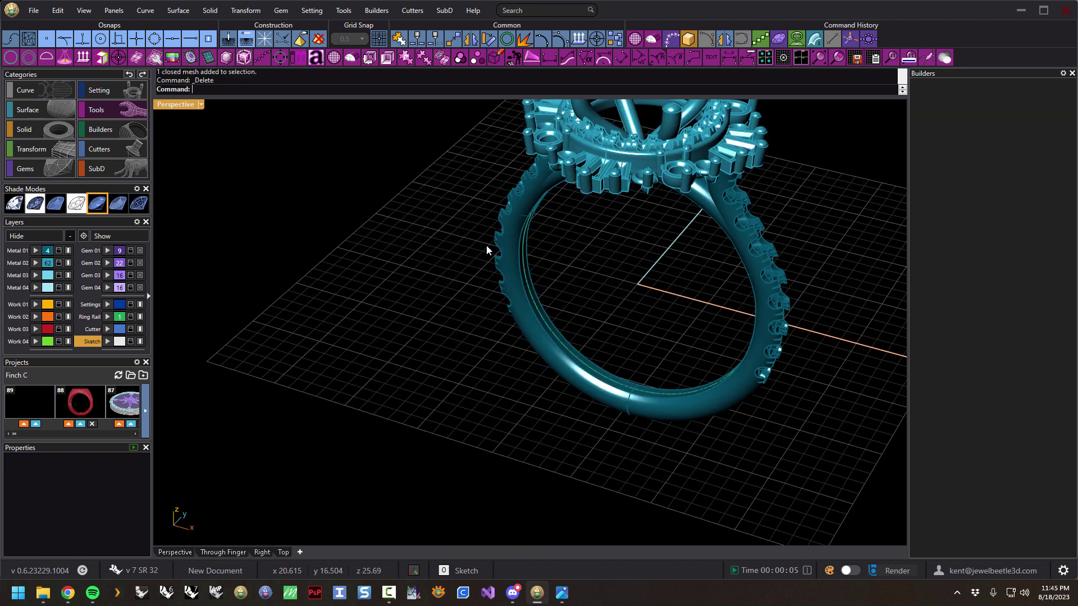
{"action": "scroll", "coordinate": [465, 236], "scroll_direction": "down", "scroll_amount": 2}
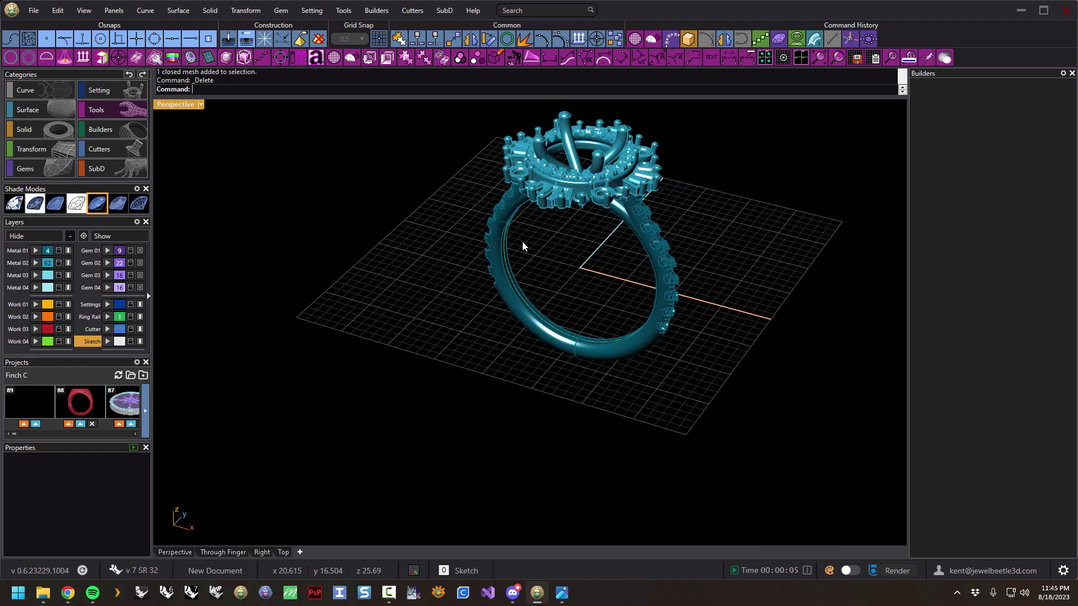
- Voxelize the entire original ring into one mesh with CubeSize 500, DeleteInput false and SmoothOutput false
{"action": "scroll", "coordinate": [522, 246], "scroll_direction": "up", "scroll_amount": 2}
{"action": "scroll", "coordinate": [436, 163], "scroll_direction": "down", "scroll_amount": 2}
{"action": "left_click_drag", "start_coordinate": [414, 139], "coordinate": [788, 454]}
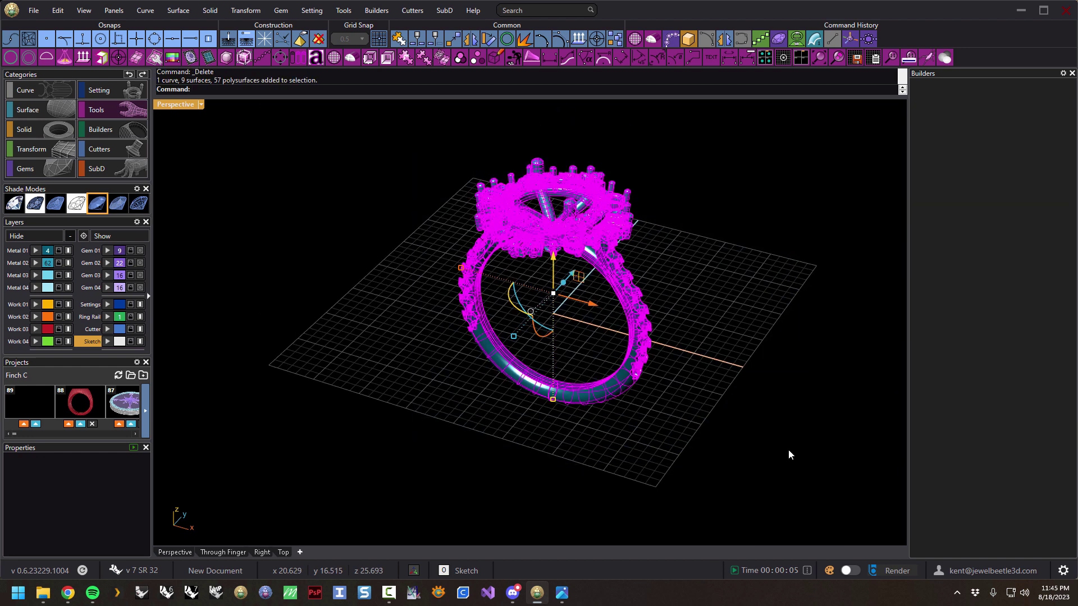
{"action": "left_click", "coordinate": [333, 57]}
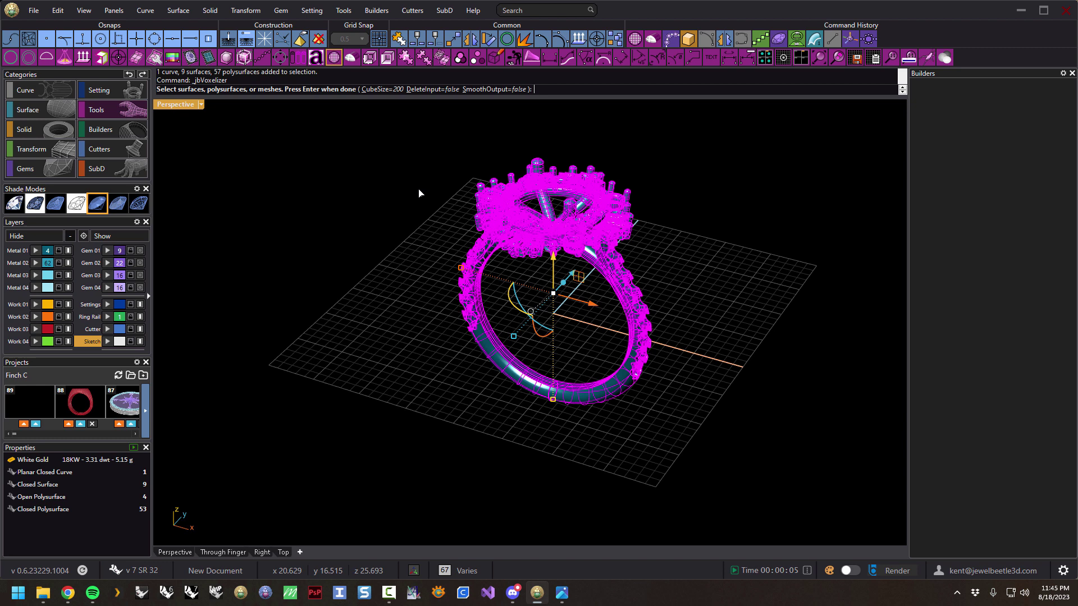
{"action": "left_click", "coordinate": [388, 90]}
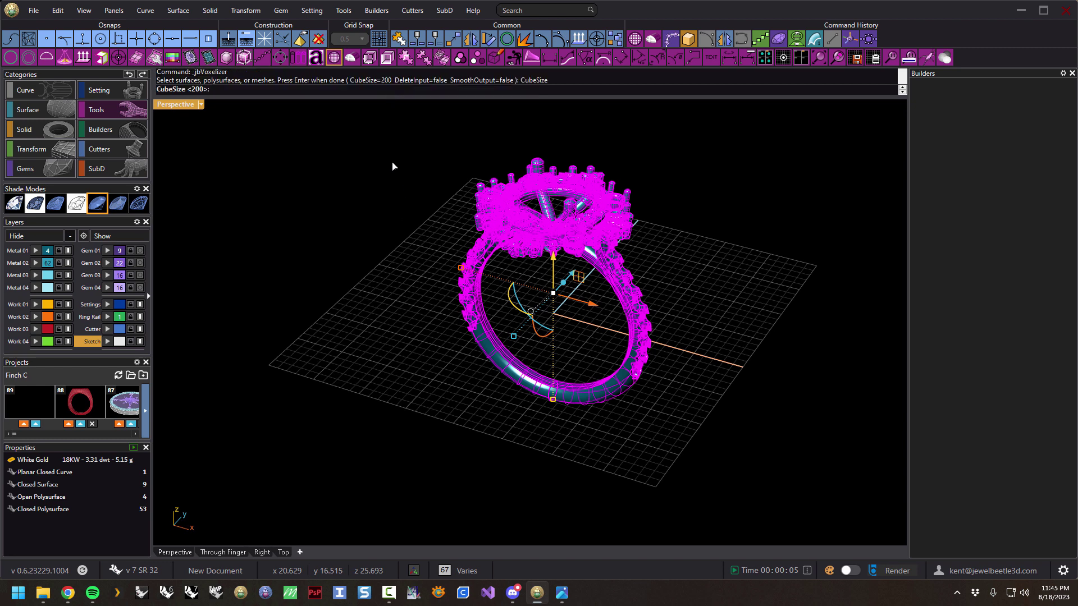
{"action": "type", "text": "500"}
{"action": "key", "text": "Return"}
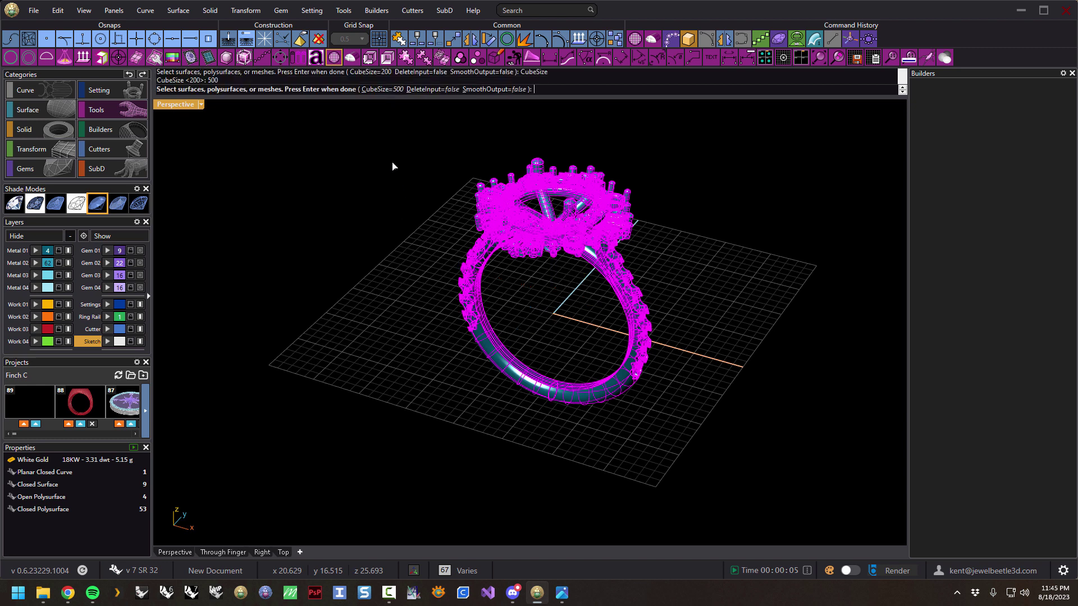
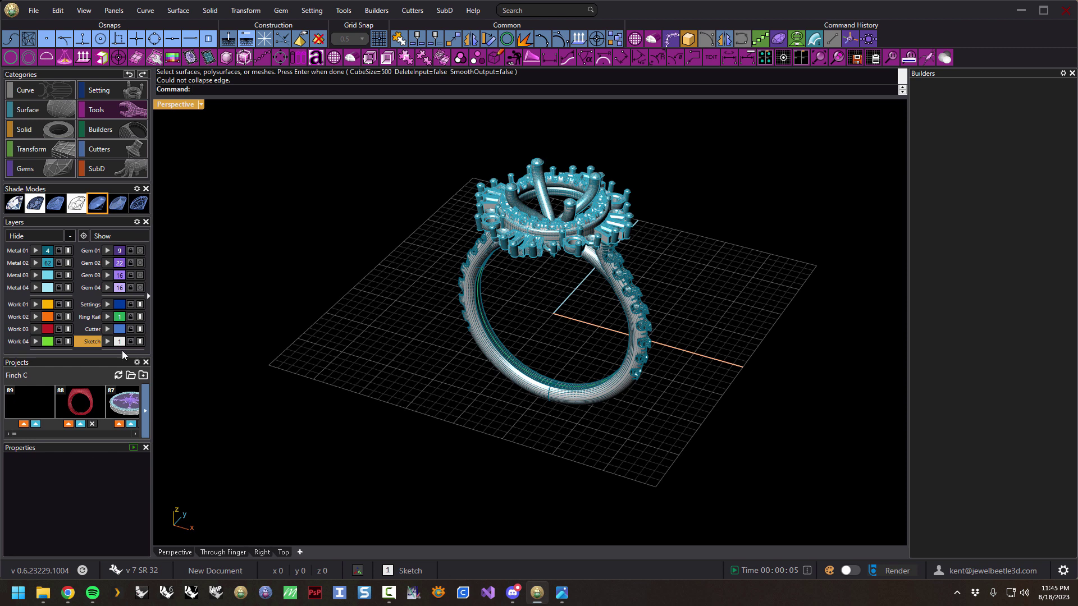
- Select the voxel mesh overlapping the original ring, move it out in front of the ring and deselect it
{"action": "left_click", "coordinate": [482, 354]}
{"action": "left_click_drag", "start_coordinate": [562, 287], "coordinate": [442, 348]}
{"action": "left_click", "coordinate": [709, 294]}
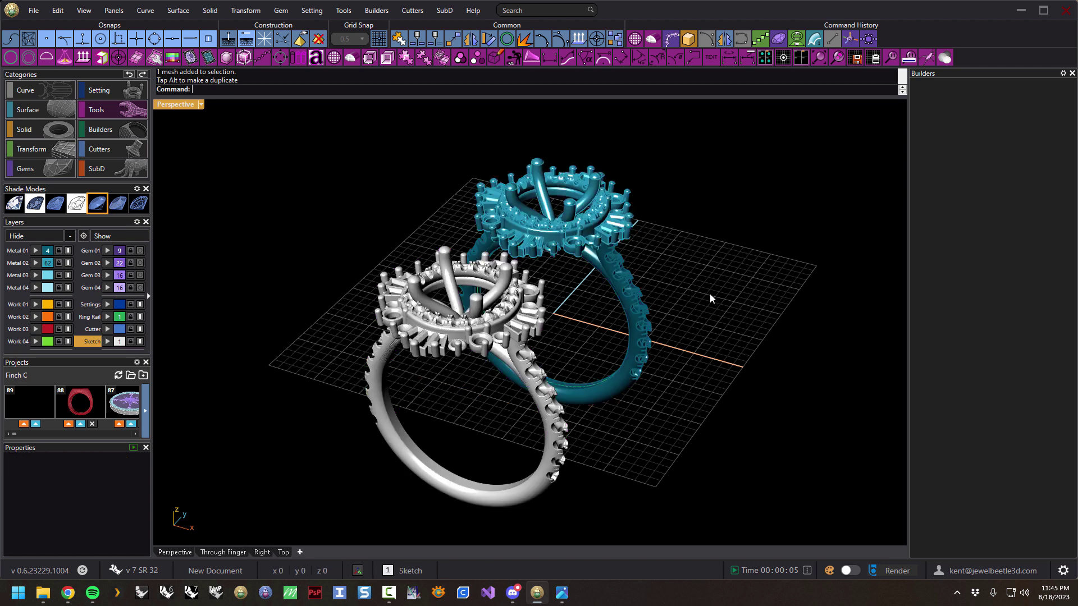
- Examine the CubeSize 500 mesh's halo and pavé detail and the surface where the band meets the split shank
{"action": "right_click_drag", "start_coordinate": [710, 294], "coordinate": [527, 370]}
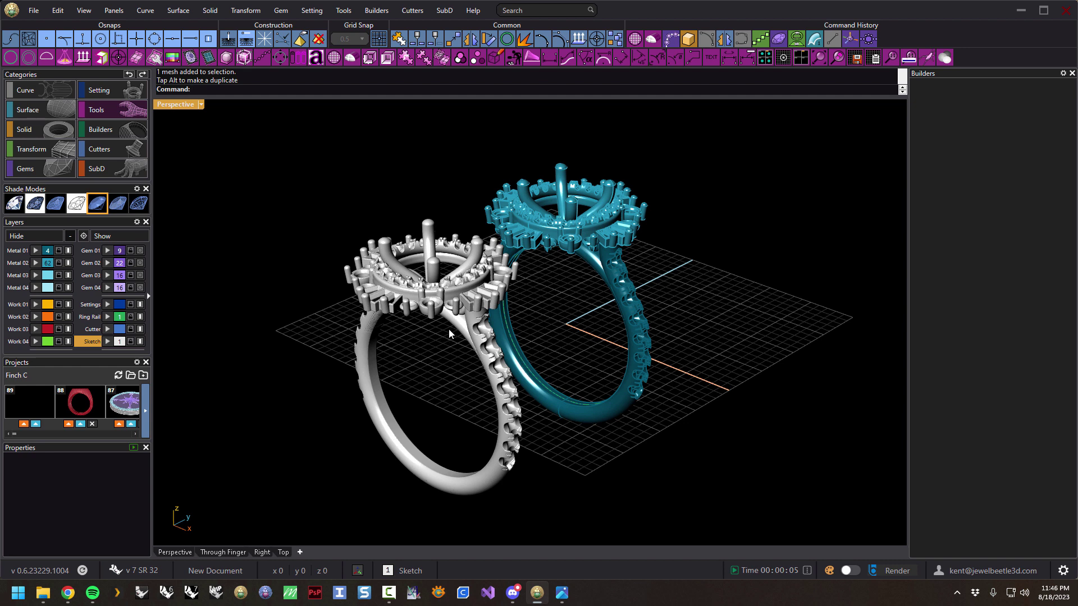
{"action": "right_click_drag", "start_coordinate": [447, 334], "coordinate": [421, 328]}
{"action": "scroll", "coordinate": [421, 328], "scroll_direction": "up", "scroll_amount": 10}
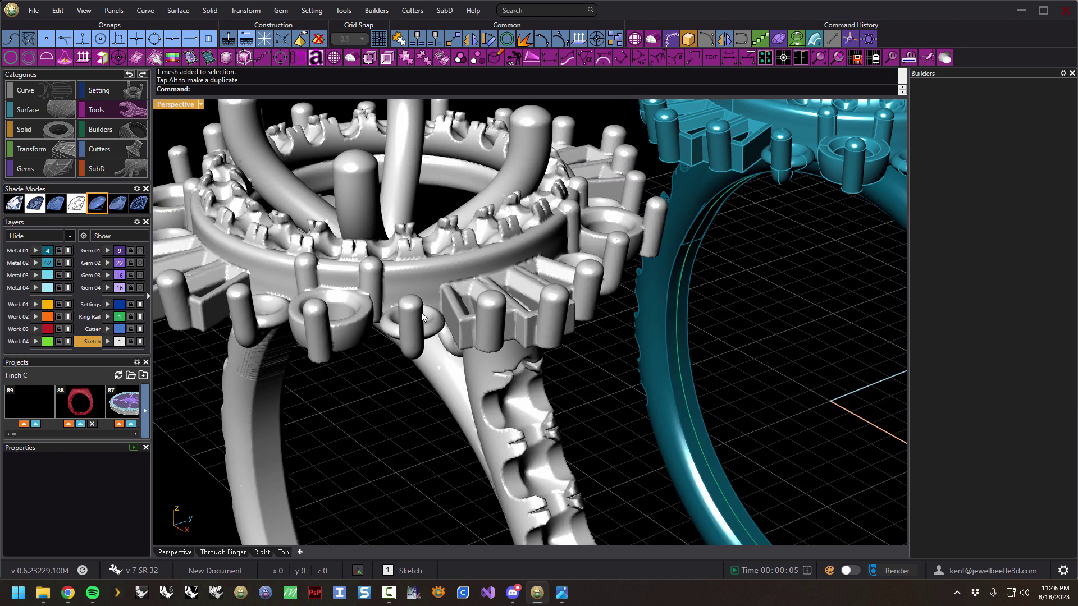
{"action": "right_click_drag", "start_coordinate": [454, 326], "coordinate": [365, 324]}
{"action": "scroll", "coordinate": [475, 322], "scroll_direction": "down", "scroll_amount": 5}
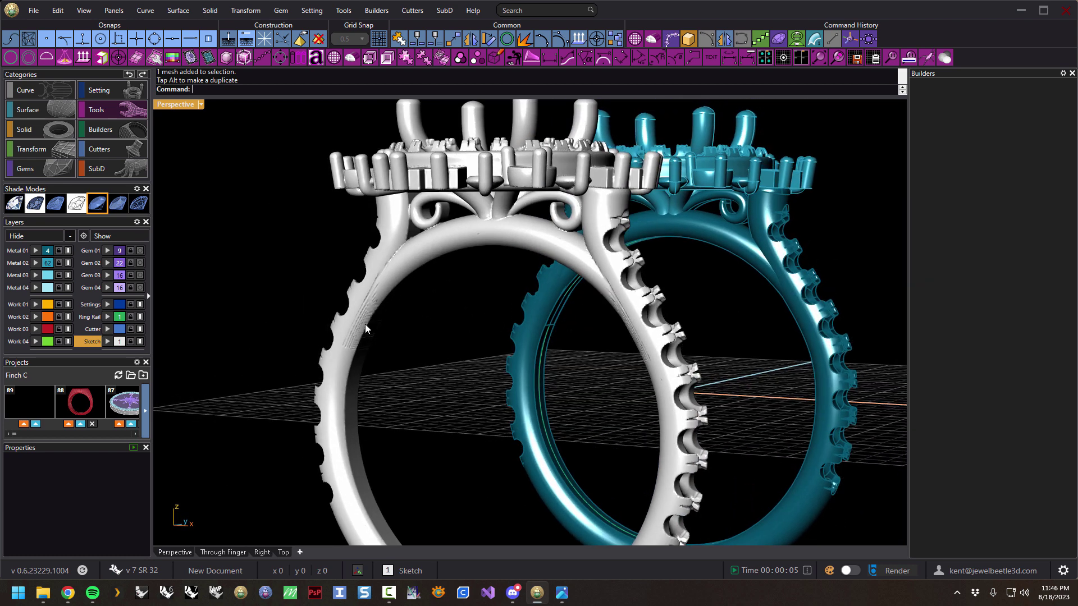
{"action": "scroll", "coordinate": [365, 323], "scroll_direction": "up", "scroll_amount": 5}
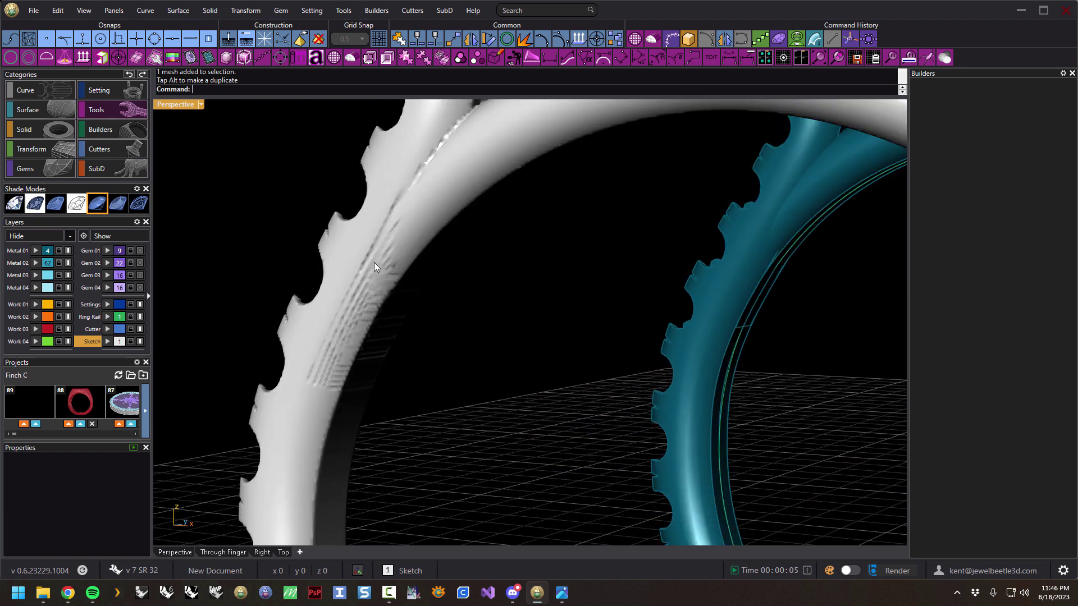
{"action": "scroll", "coordinate": [337, 313], "scroll_direction": "down", "scroll_amount": 5}
{"action": "right_click_drag", "start_coordinate": [338, 313], "coordinate": [383, 318]}
{"action": "scroll", "coordinate": [355, 291], "scroll_direction": "up", "scroll_amount": 5}
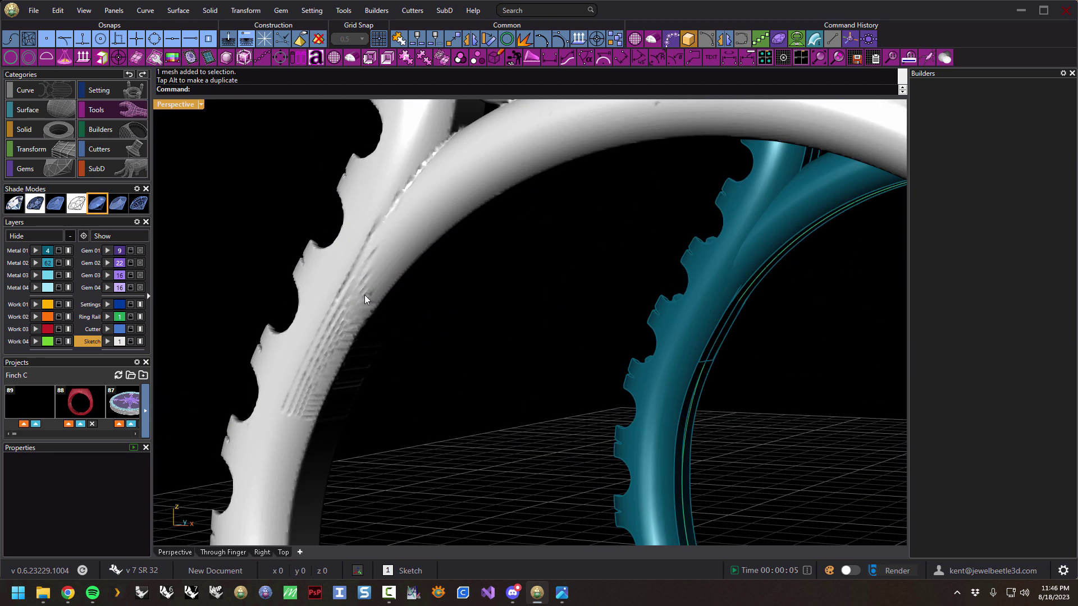
{"action": "scroll", "coordinate": [331, 323], "scroll_direction": "down", "scroll_amount": 5}
{"action": "mouse_move", "coordinate": [342, 322]}
{"action": "right_mouse_down"}
{"action": "mouse_move", "coordinate": [354, 320]}
{"action": "mouse_move", "coordinate": [328, 316]}
{"action": "right_mouse_up"}
{"action": "right_click_drag", "start_coordinate": [377, 347], "coordinate": [414, 389]}
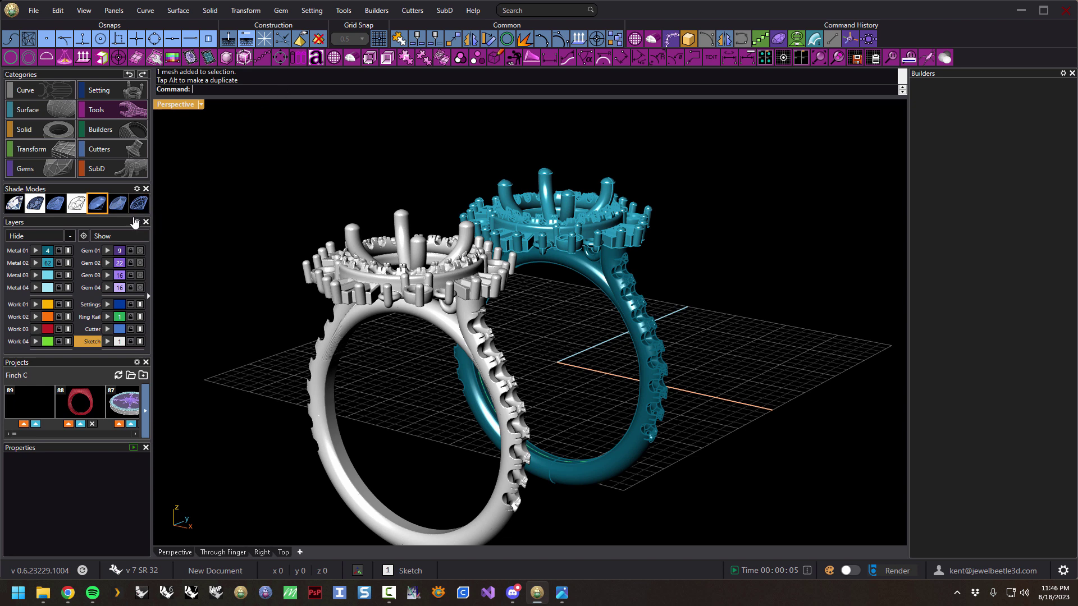
- Switch to the shade mode that shows mesh wires and examine the wire density around the shank pavé
{"action": "left_click", "coordinate": [117, 207]}
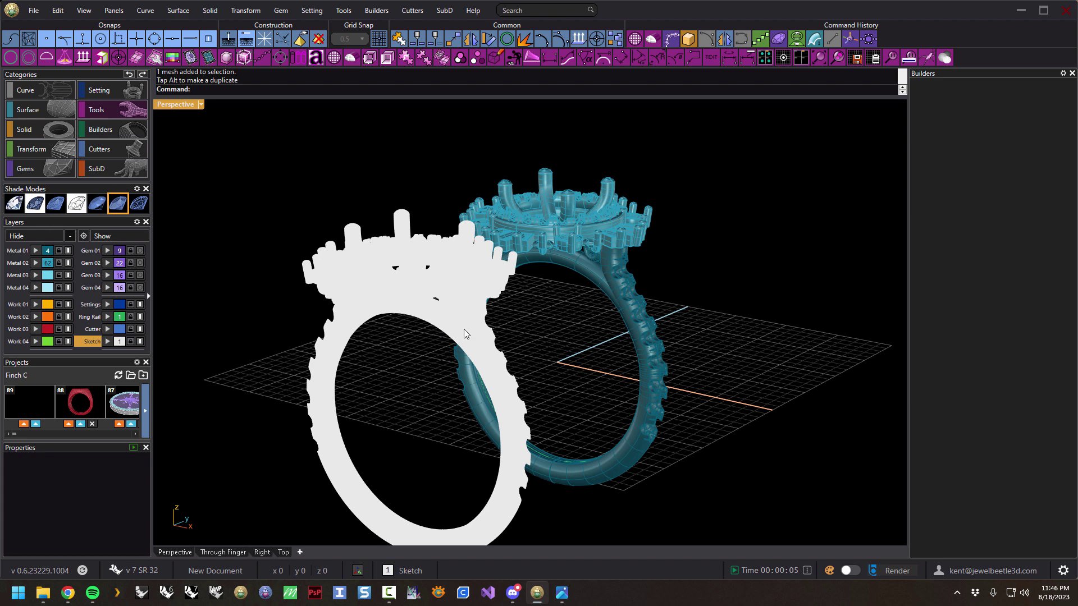
{"action": "scroll", "coordinate": [432, 317], "scroll_direction": "up", "scroll_amount": 10}
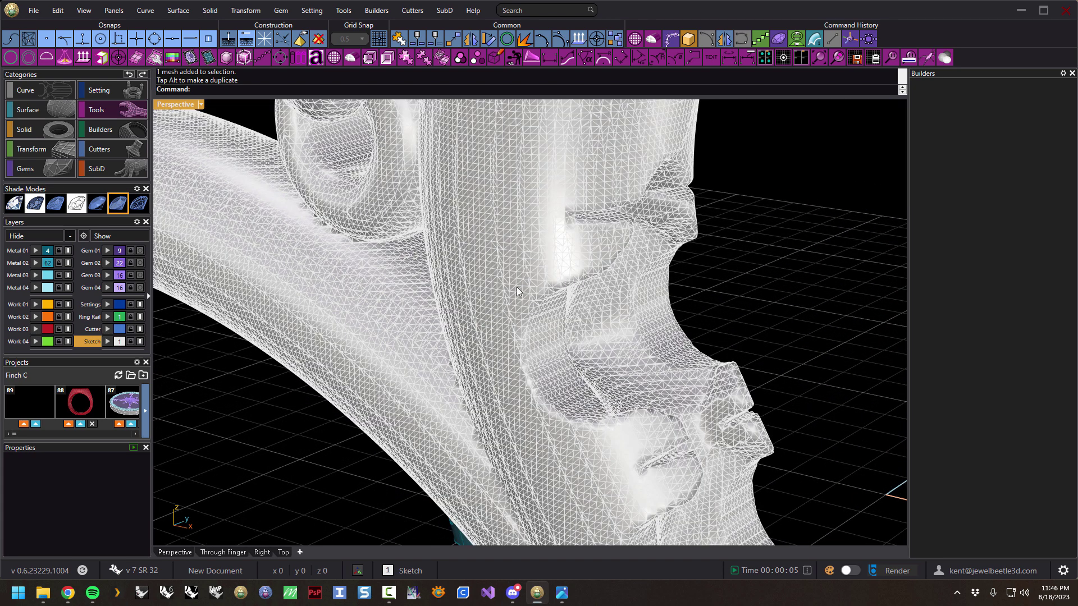
{"action": "scroll", "coordinate": [516, 287], "scroll_direction": "down", "scroll_amount": 5}
{"action": "mouse_move", "coordinate": [508, 289]}
{"action": "right_mouse_down"}
{"action": "mouse_move", "coordinate": [507, 302]}
{"action": "mouse_move", "coordinate": [502, 294]}
{"action": "right_mouse_up"}
- Select the voxel mesh, nudge it slightly and deselect it
{"action": "left_click", "coordinate": [592, 270]}
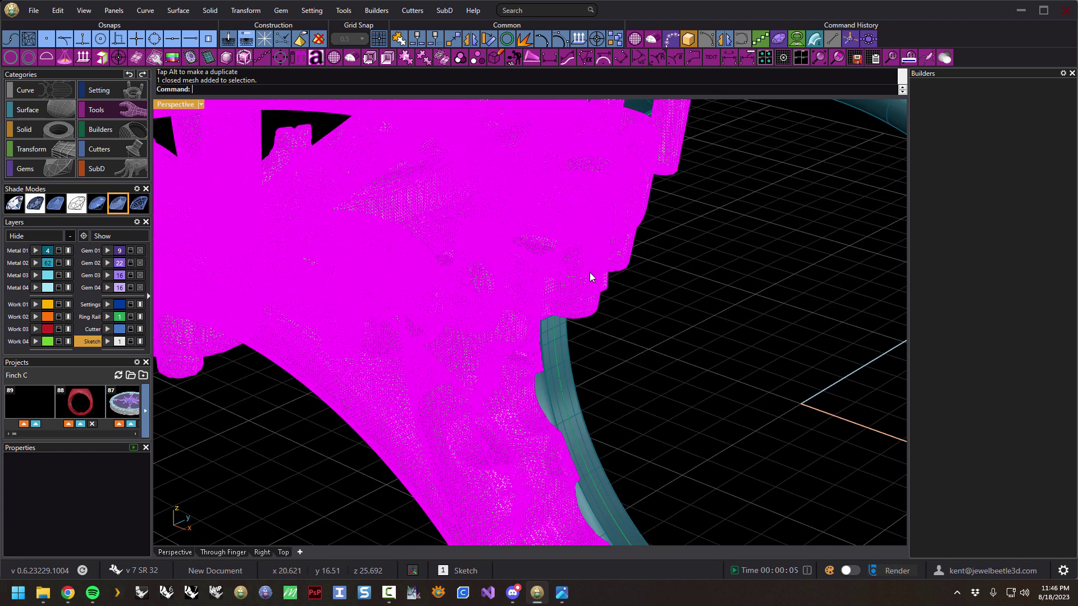
{"action": "scroll", "coordinate": [468, 291], "scroll_direction": "down", "scroll_amount": 8}
{"action": "mouse_move", "coordinate": [430, 380]}
{"action": "left_mouse_down"}
{"action": "mouse_move", "coordinate": [350, 421]}
{"action": "mouse_move", "coordinate": [432, 386]}
{"action": "left_mouse_up"}
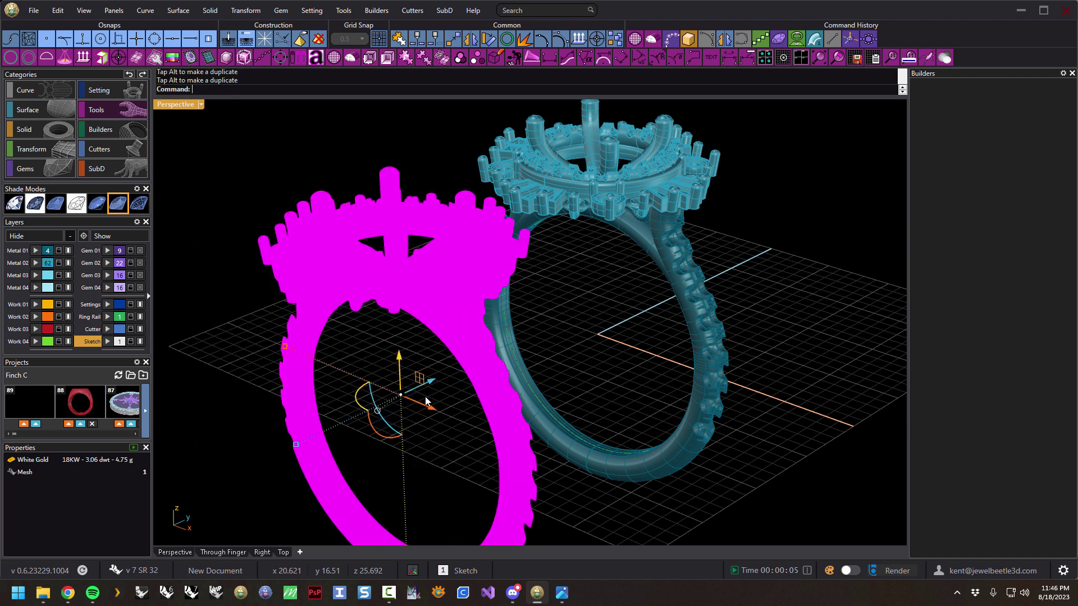
{"action": "left_click", "coordinate": [592, 327]}
- Return to the smooth shaded mode and examine the voxel mesh's head, prongs and shank pavé up close
{"action": "left_click", "coordinate": [97, 204]}
{"action": "scroll", "coordinate": [459, 264], "scroll_direction": "up", "scroll_amount": 8}
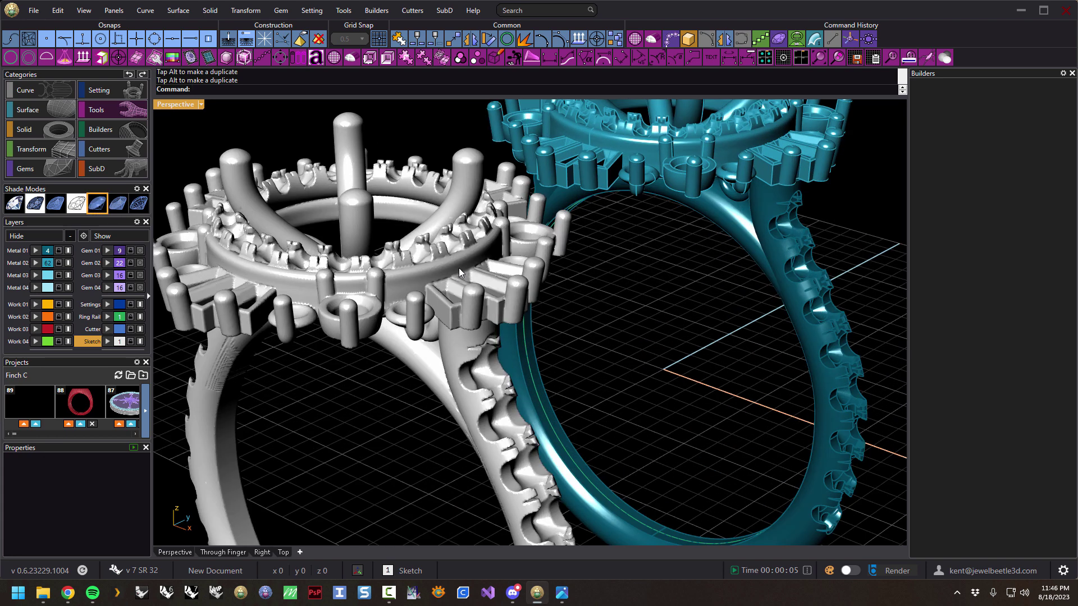
{"action": "right_click_drag", "start_coordinate": [483, 260], "coordinate": [622, 335]}
{"action": "scroll", "coordinate": [550, 308], "scroll_direction": "up", "scroll_amount": 5}
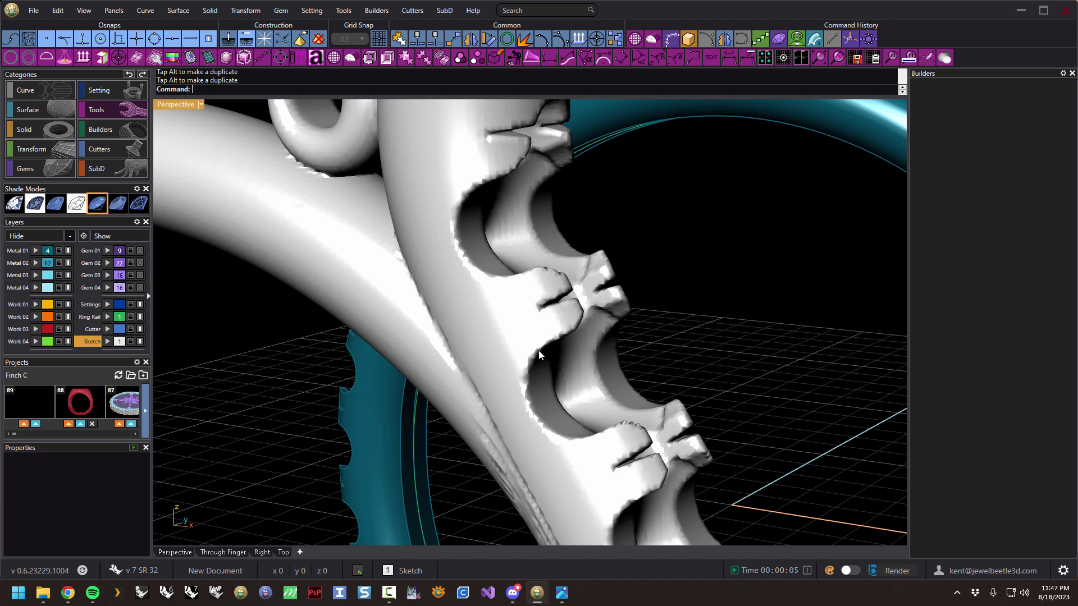
{"action": "right_click_drag", "start_coordinate": [628, 429], "coordinate": [551, 394]}
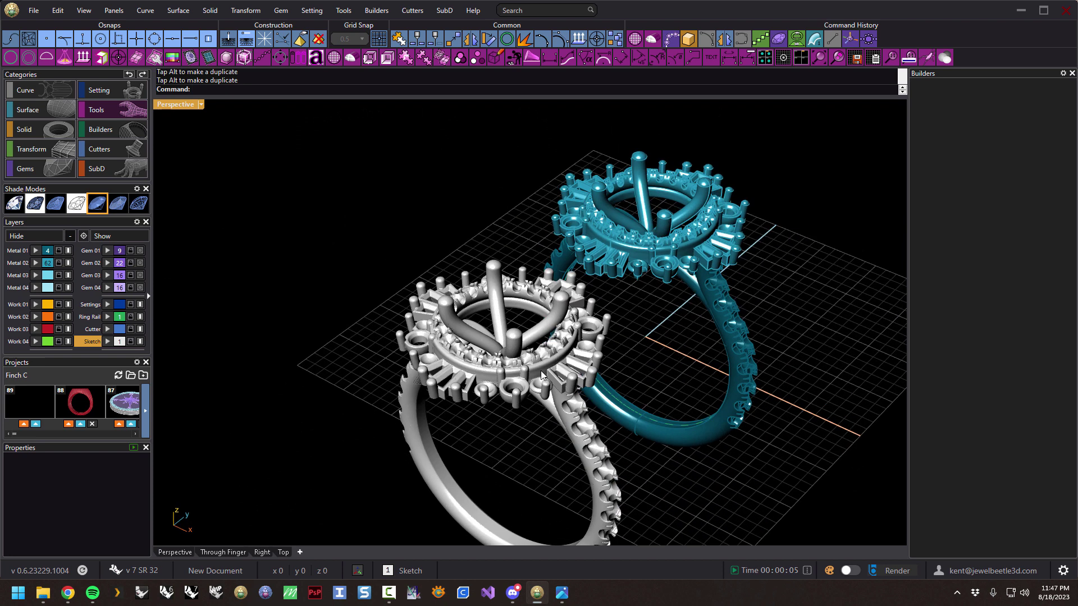
- Delete the CubeSize 500 voxel mesh and keep the original ring
{"action": "left_click", "coordinate": [517, 354]}
{"action": "key", "text": "Delete"}
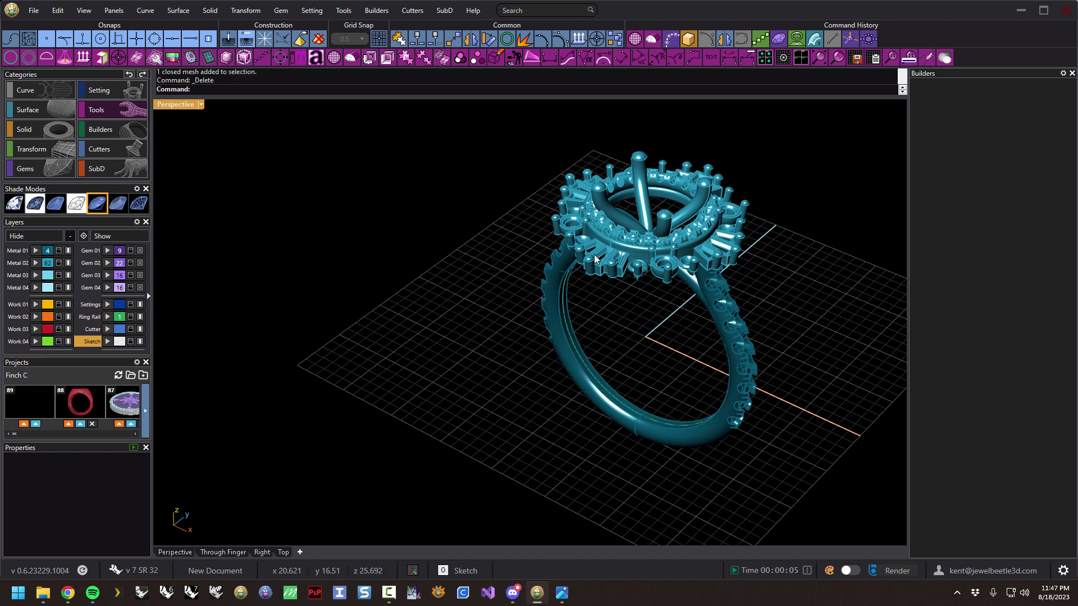
{"action": "right_click_drag", "start_coordinate": [514, 123], "coordinate": [470, 103]}
- Voxelize the entire original ring into one mesh with CubeSize 600, DeleteInput false and SmoothOutput false
{"action": "left_click_drag", "start_coordinate": [471, 103], "coordinate": [813, 467]}
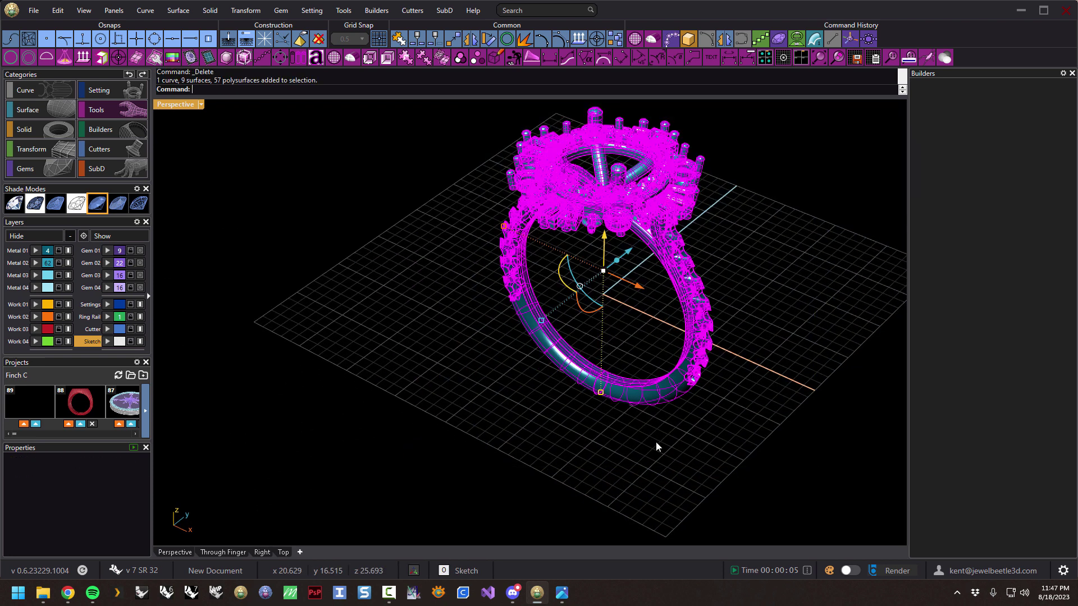
{"action": "left_click", "coordinate": [334, 57]}
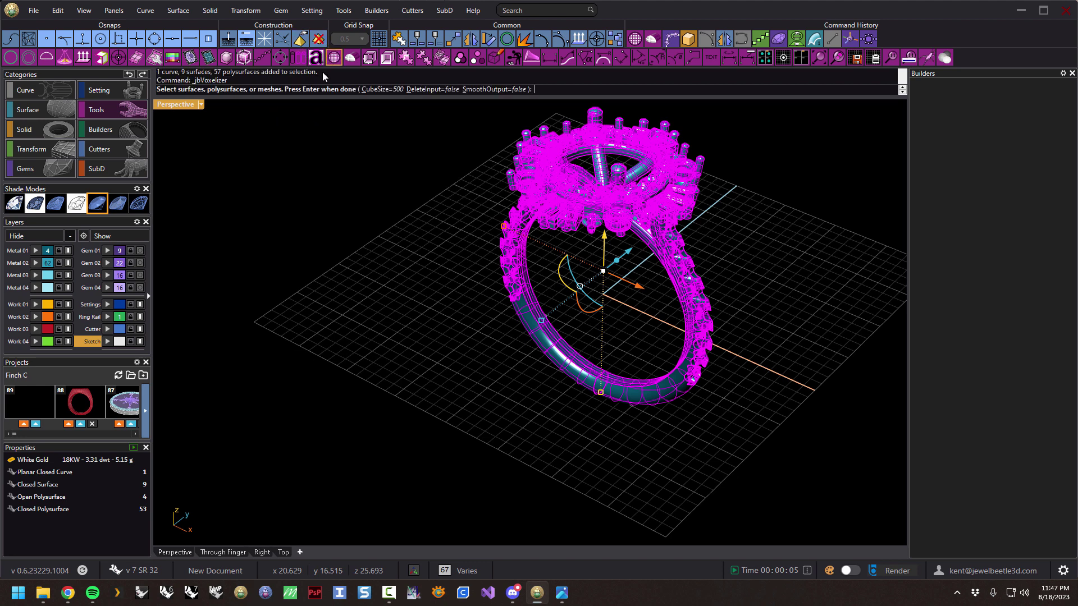
{"action": "left_click", "coordinate": [385, 89]}
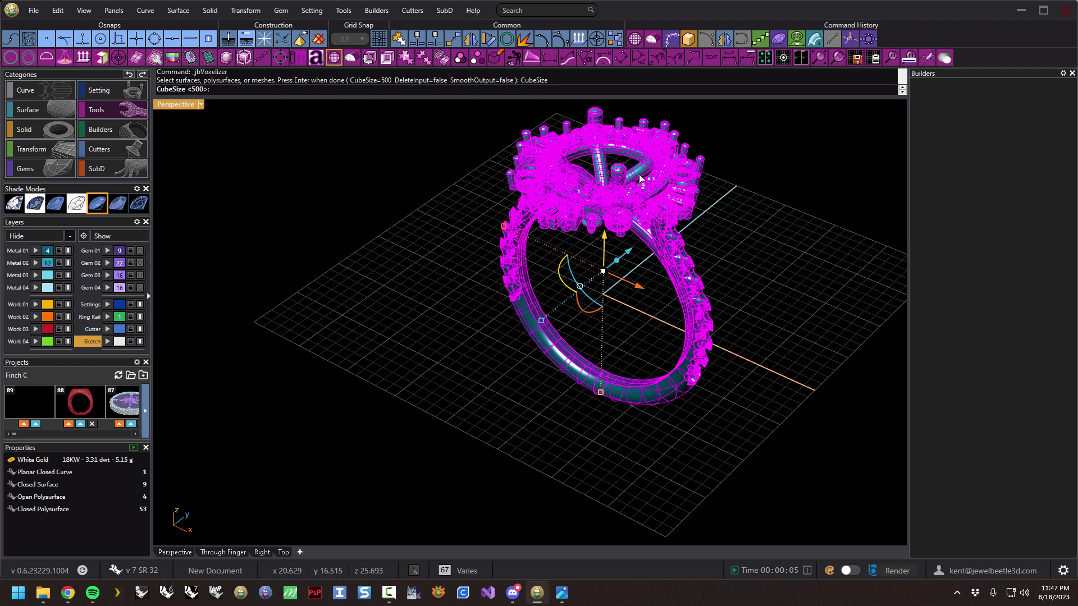
{"action": "type", "text": "600"}
{"action": "key", "text": "Return"}
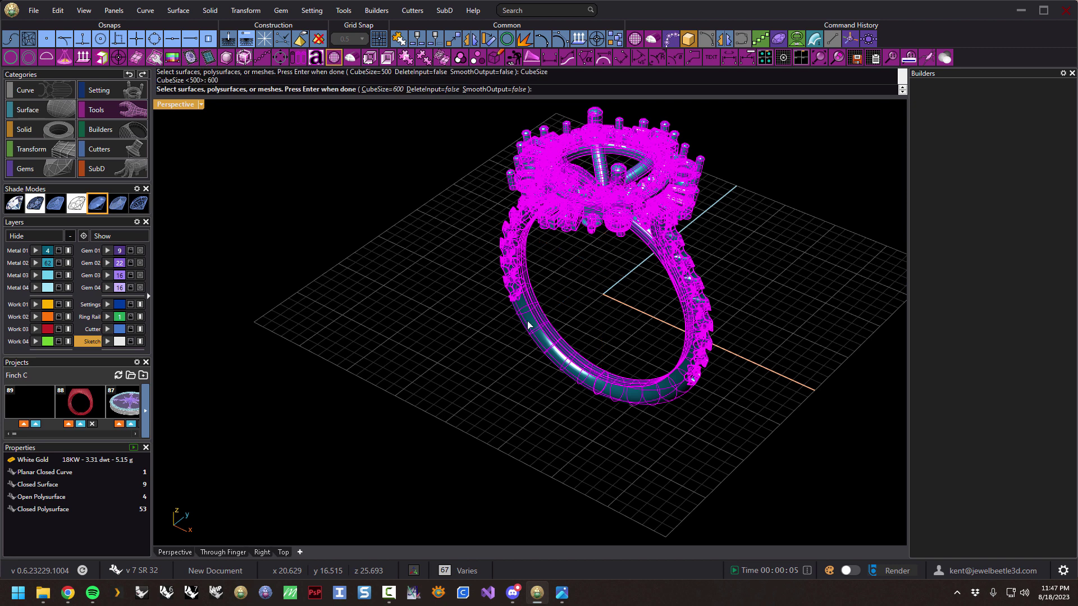
{"action": "key", "text": "Return"}
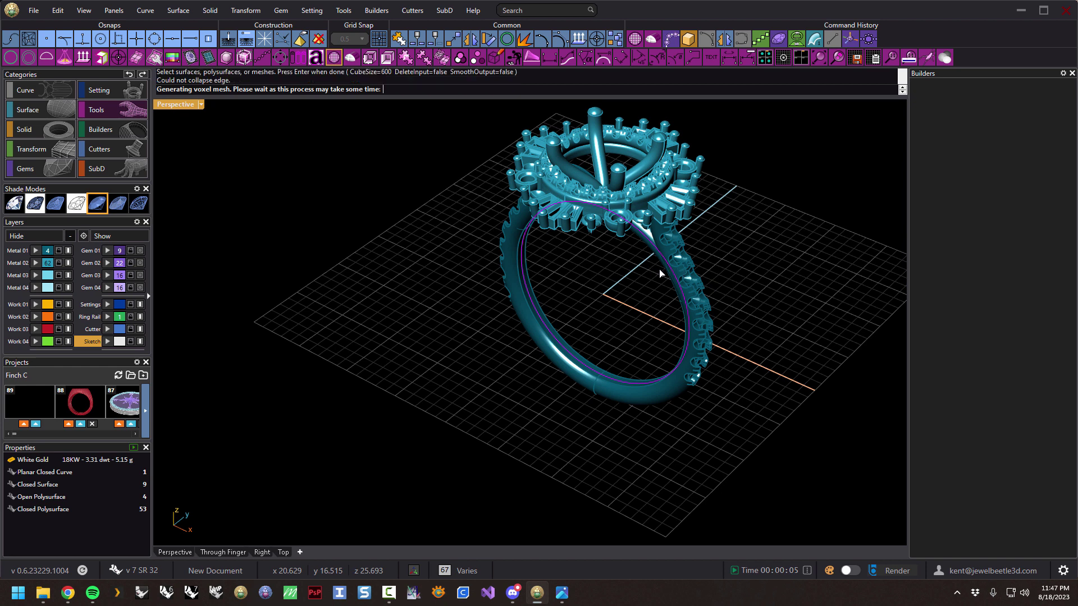
{"action": "left_click", "coordinate": [655, 241]}
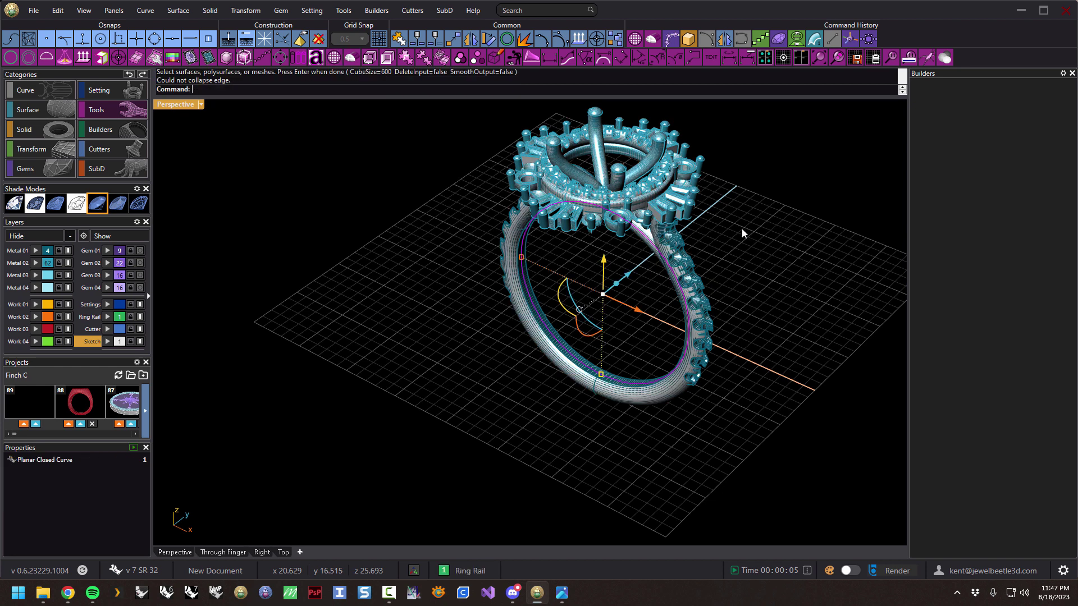
- Move the CubeSize 600 voxel mesh off the original ring and deselect it
{"action": "left_click", "coordinate": [624, 251]}
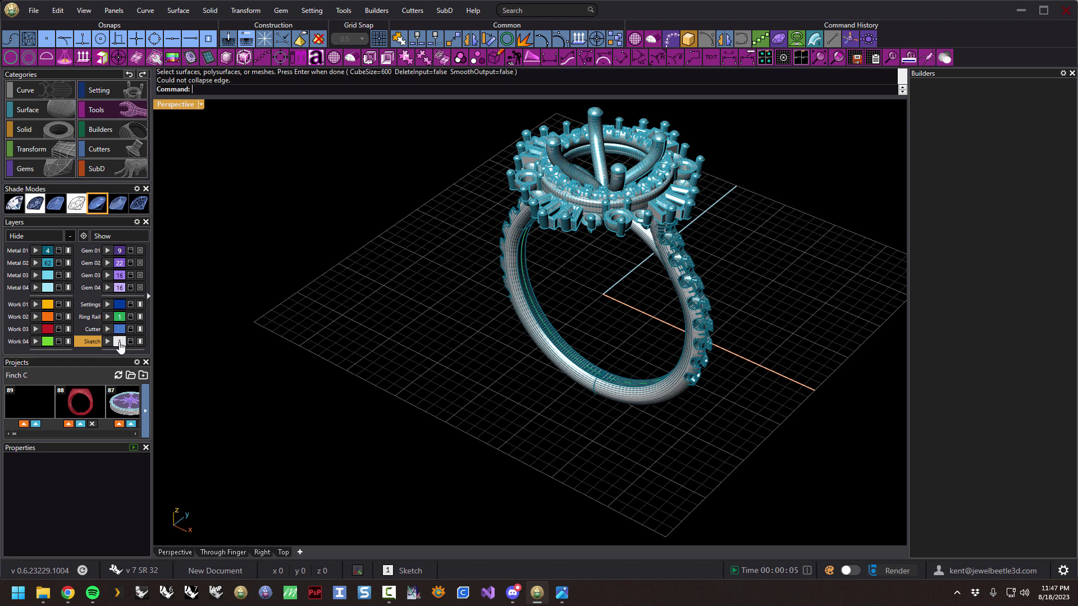
{"action": "left_click", "coordinate": [615, 260]}
{"action": "left_click_drag", "start_coordinate": [615, 257], "coordinate": [446, 310]}
{"action": "left_click", "coordinate": [594, 318]}
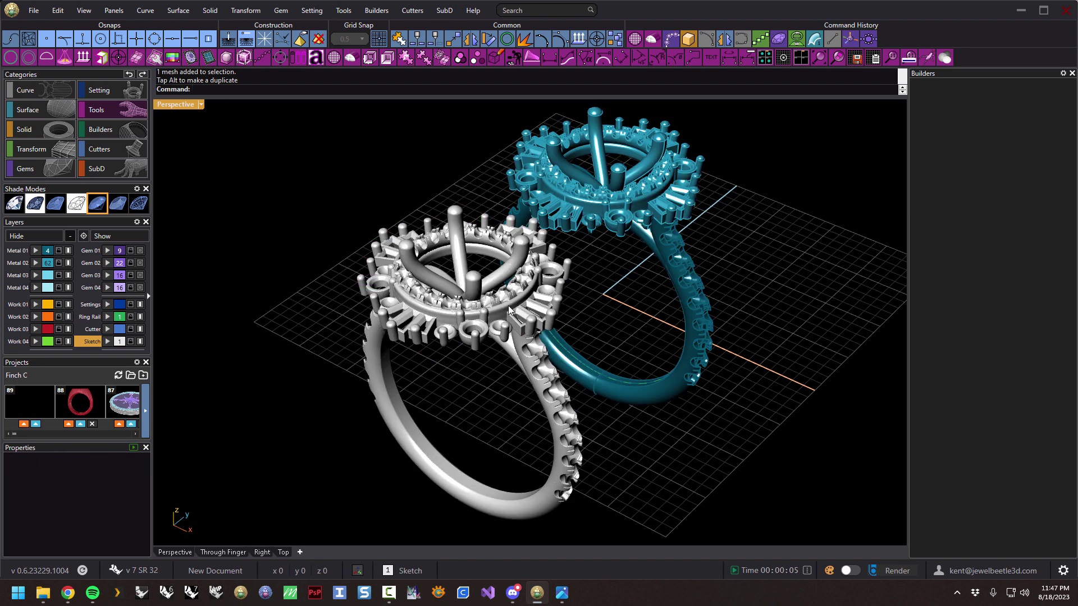
- Examine the CubeSize 600 voxel mesh's halo settings, prongs and shank pavé cuts up close
{"action": "scroll", "coordinate": [524, 331], "scroll_direction": "up", "scroll_amount": 8}
{"action": "scroll", "coordinate": [525, 317], "scroll_direction": "down", "scroll_amount": 8}
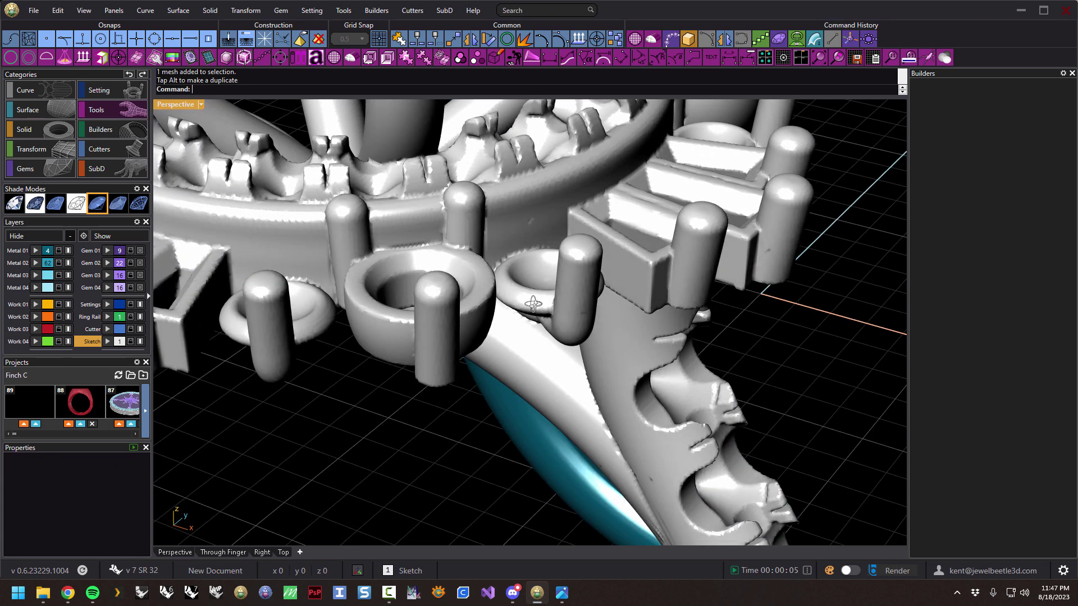
{"action": "scroll", "coordinate": [610, 381], "scroll_direction": "up", "scroll_amount": 2}
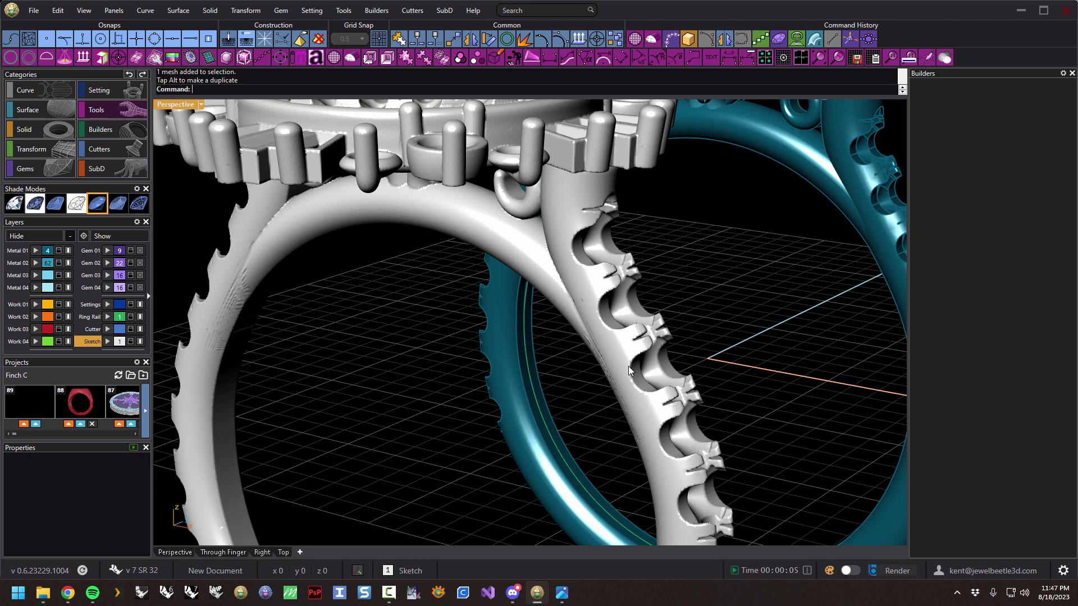
{"action": "scroll", "coordinate": [681, 400], "scroll_direction": "up", "scroll_amount": 5}
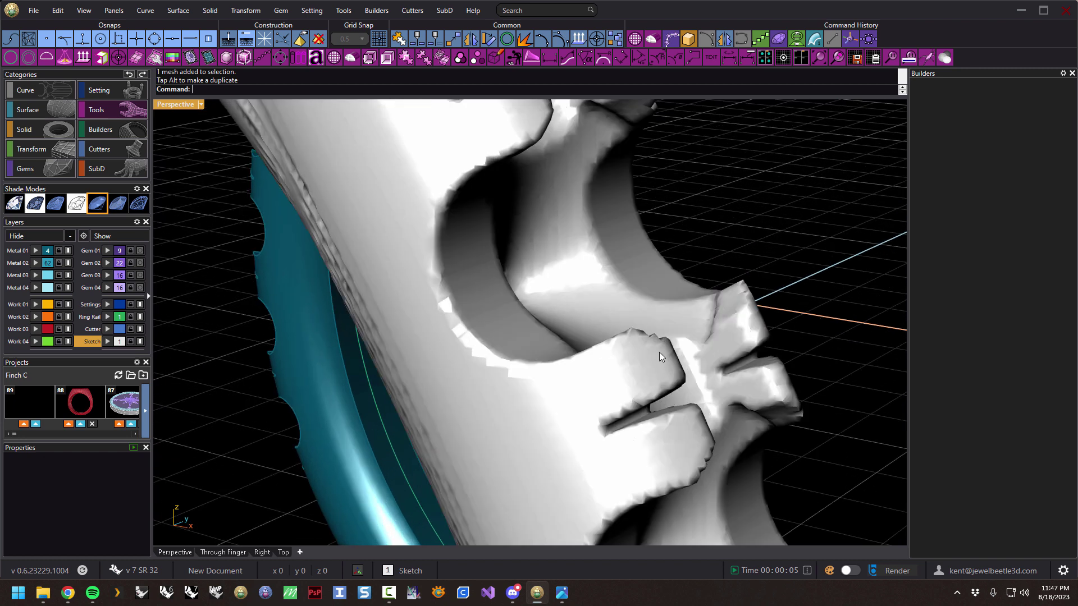
{"action": "scroll", "coordinate": [659, 352], "scroll_direction": "down", "scroll_amount": 4}
{"action": "scroll", "coordinate": [656, 351], "scroll_direction": "down", "scroll_amount": 4}
- Inspect the selected voxel mesh's triangle density along the shank pavé, then deselect it and examine the head
{"action": "left_click", "coordinate": [642, 327]}
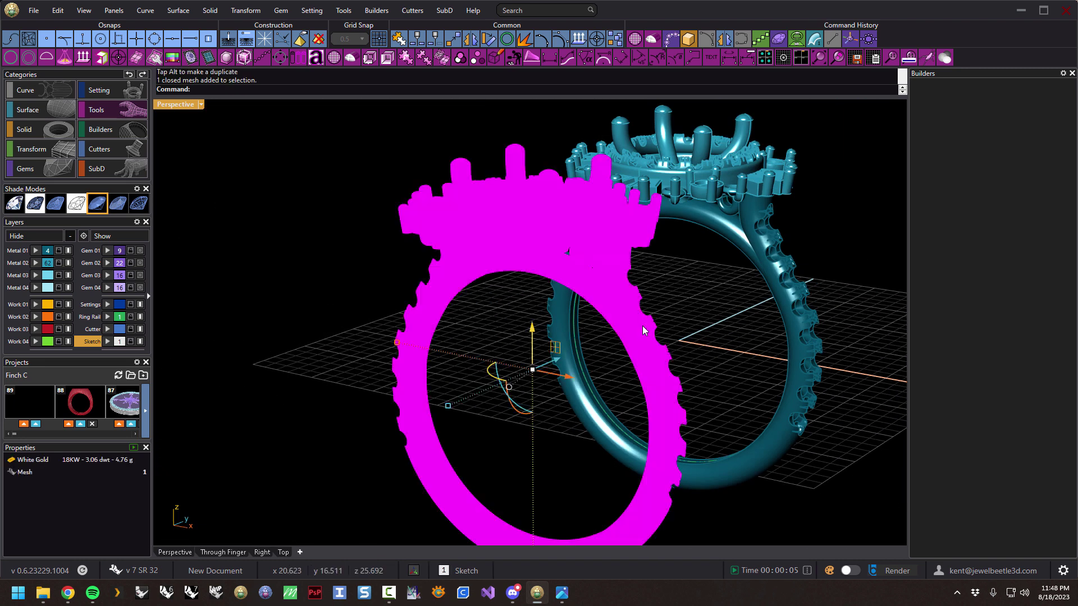
{"action": "scroll", "coordinate": [644, 356], "scroll_direction": "up", "scroll_amount": 5}
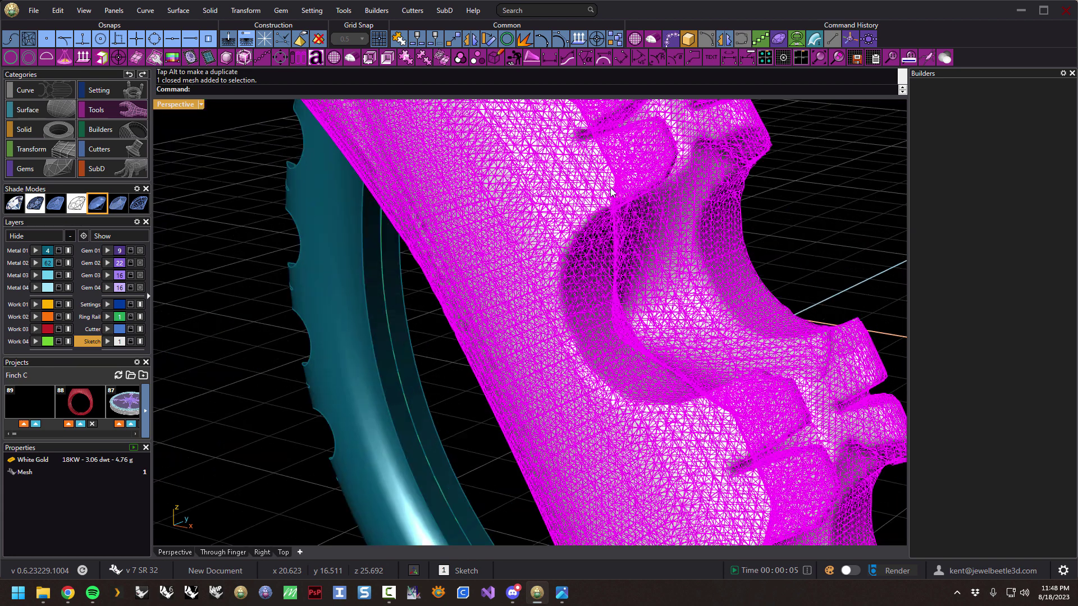
{"action": "scroll", "coordinate": [621, 309], "scroll_direction": "down", "scroll_amount": 5}
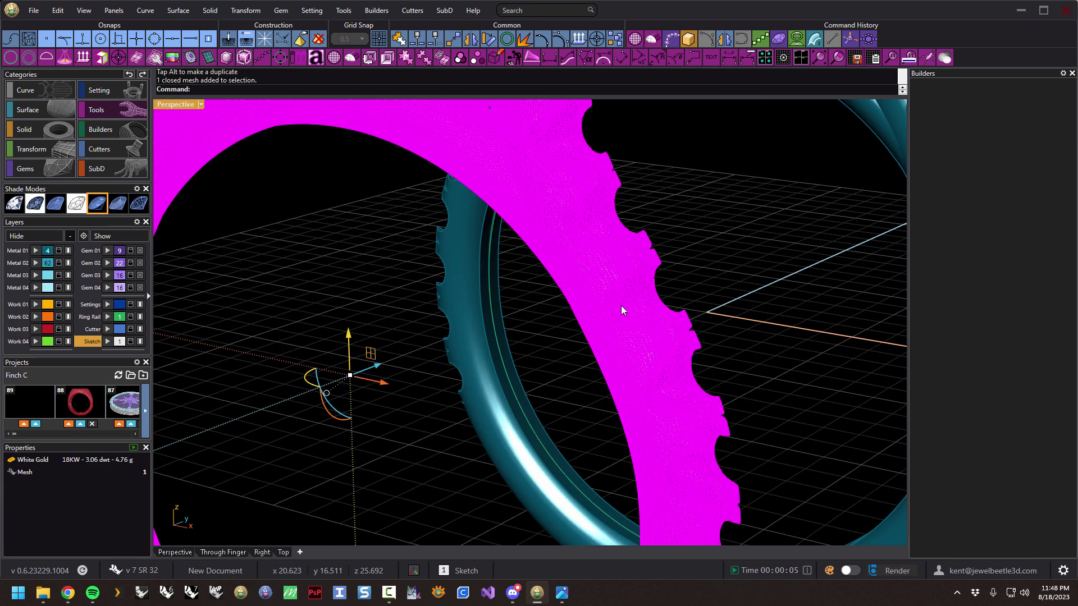
{"action": "key", "text": "Escape"}
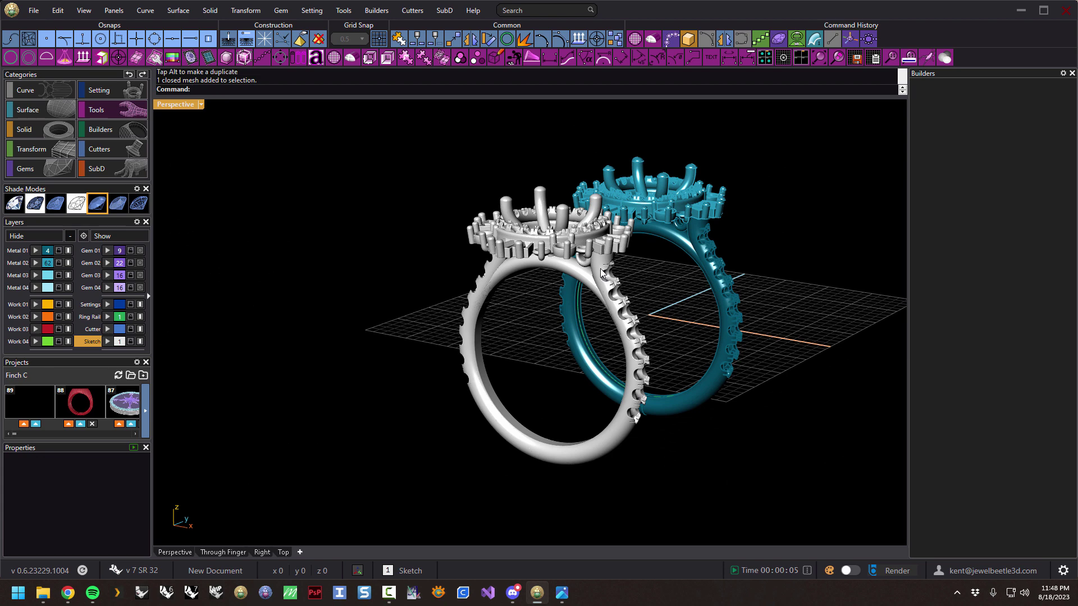
{"action": "left_click", "coordinate": [599, 267]}
{"action": "left_click", "coordinate": [648, 271]}
{"action": "scroll", "coordinate": [580, 266], "scroll_direction": "up", "scroll_amount": 5}
{"action": "right_click_drag", "start_coordinate": [628, 240], "coordinate": [614, 295]}
{"action": "scroll", "coordinate": [607, 237], "scroll_direction": "down", "scroll_amount": 5}
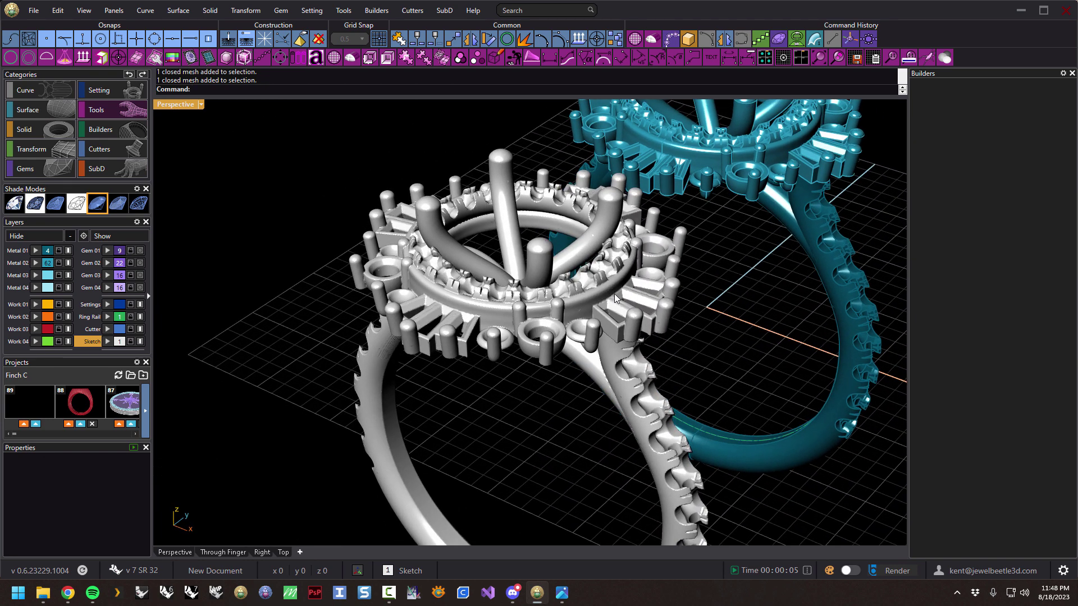
- Delete the unsmoothed CubeSize 600 voxel mesh and keep the original ring
{"action": "left_click", "coordinate": [614, 295]}
{"action": "key", "text": "Delete"}
{"action": "scroll", "coordinate": [648, 241], "scroll_direction": "down", "scroll_amount": 3}
- Voxelize the entire original ring at CubeSize 600 with SmoothOutput true, SmoothPasses 4 and SmoothStrength 1
{"action": "right_click_drag", "start_coordinate": [647, 241], "coordinate": [452, 196]}
{"action": "left_click_drag", "start_coordinate": [442, 124], "coordinate": [871, 527]}
{"action": "left_click", "coordinate": [334, 57]}
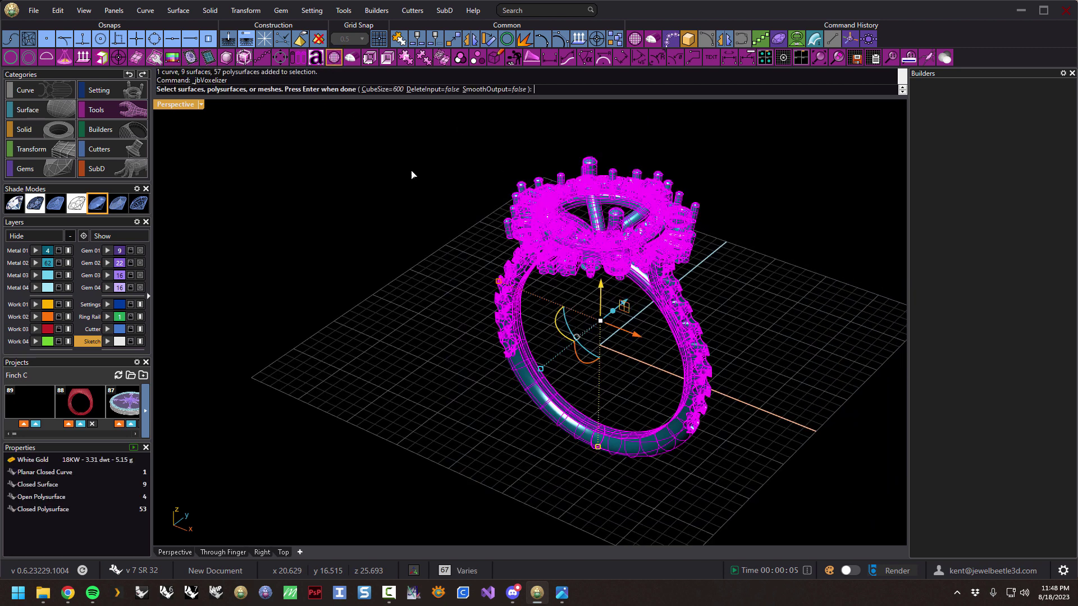
{"action": "left_click", "coordinate": [494, 89]}
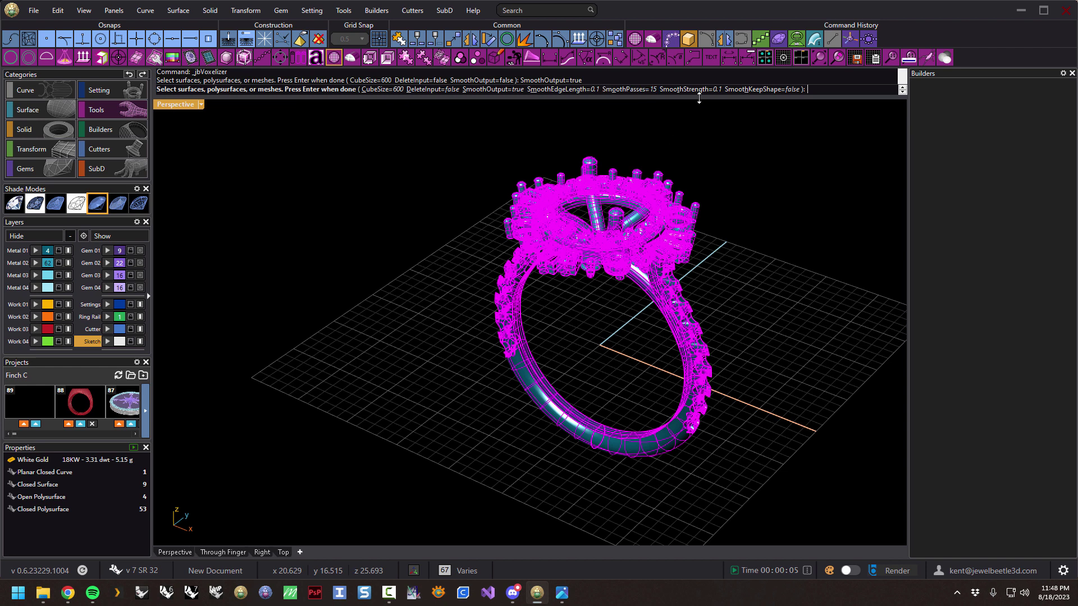
{"action": "left_click", "coordinate": [633, 90]}
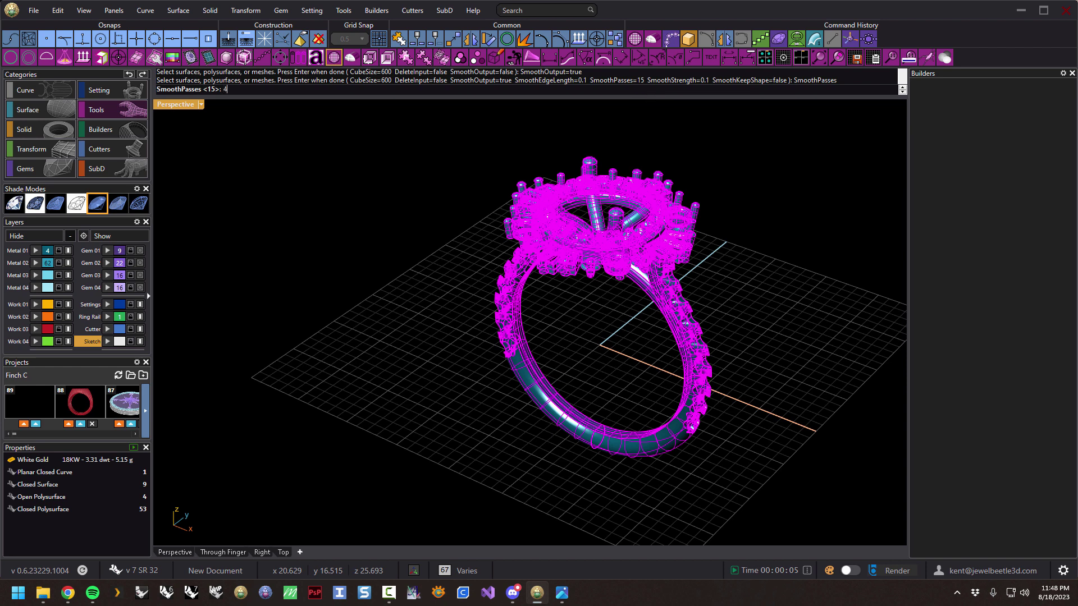
{"action": "key", "text": "Return"}
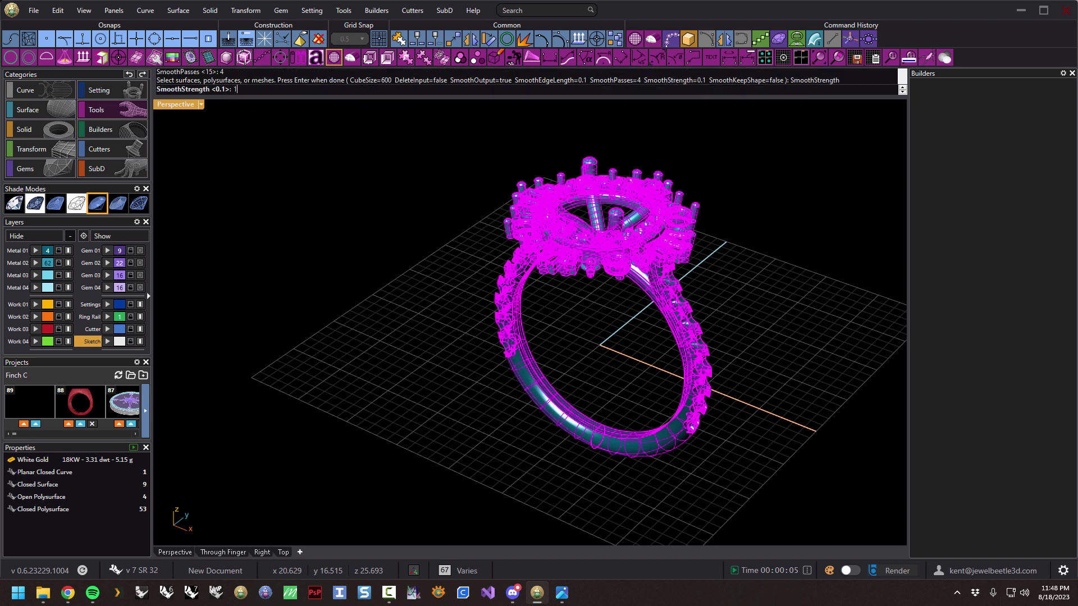
{"action": "key", "text": "Return"}
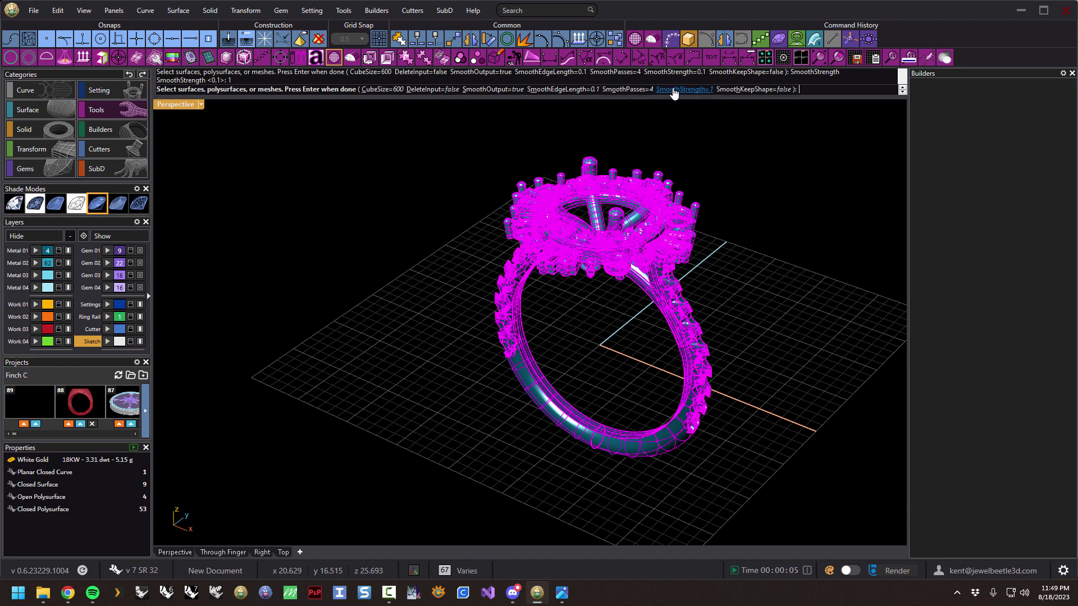
{"action": "right_click_drag", "start_coordinate": [674, 149], "coordinate": [675, 147]}
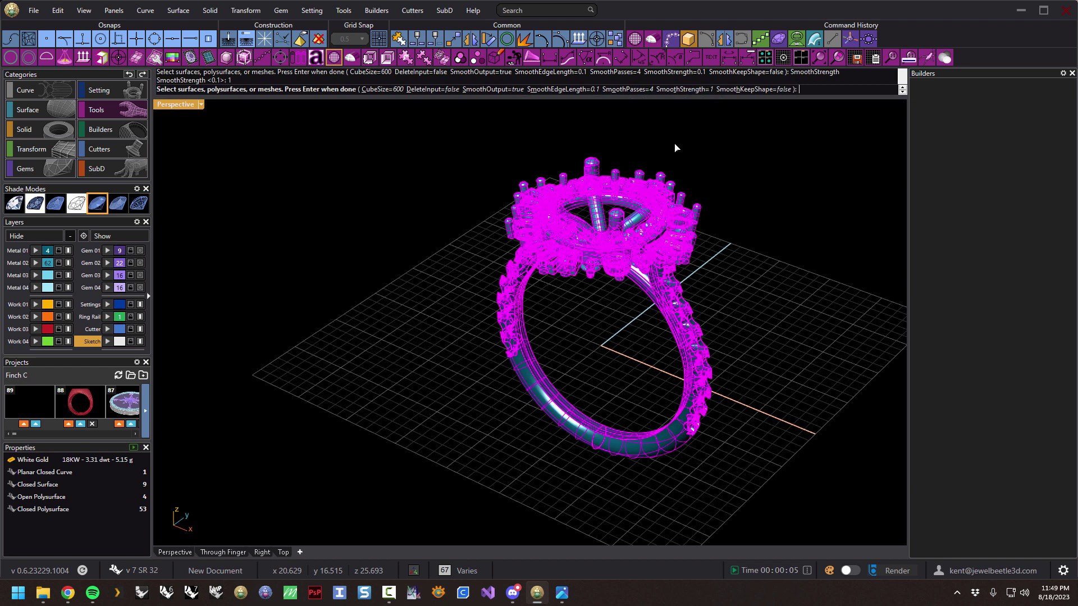
{"action": "right_click", "coordinate": [674, 147]}
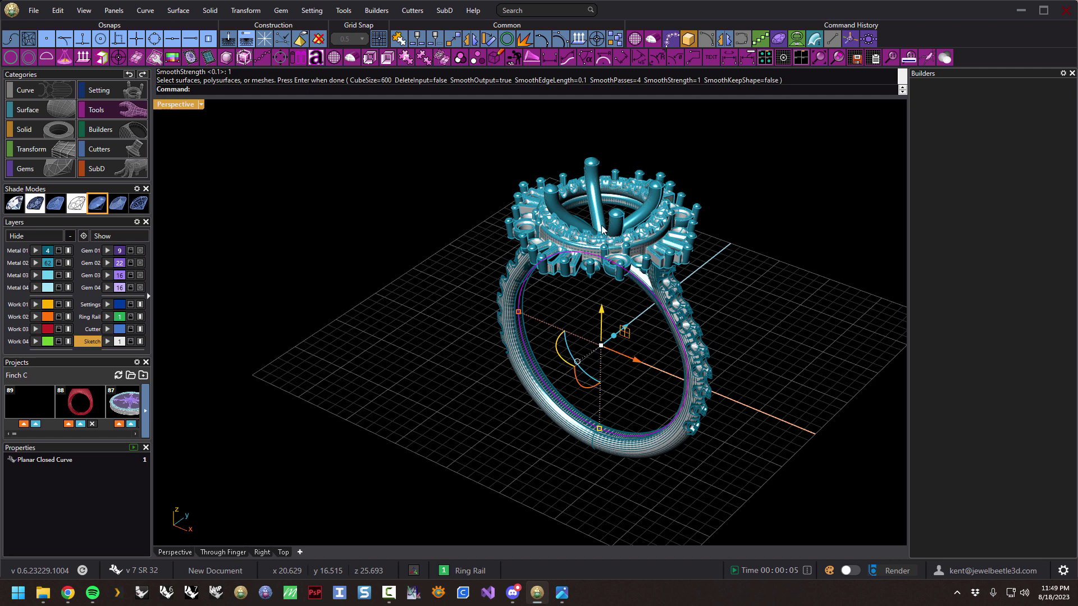
- Select the smoothed voxel mesh on the Sketch layer, move it clear of the original ring and deselect it
{"action": "left_click", "coordinate": [406, 362]}
{"action": "left_click", "coordinate": [119, 341]}
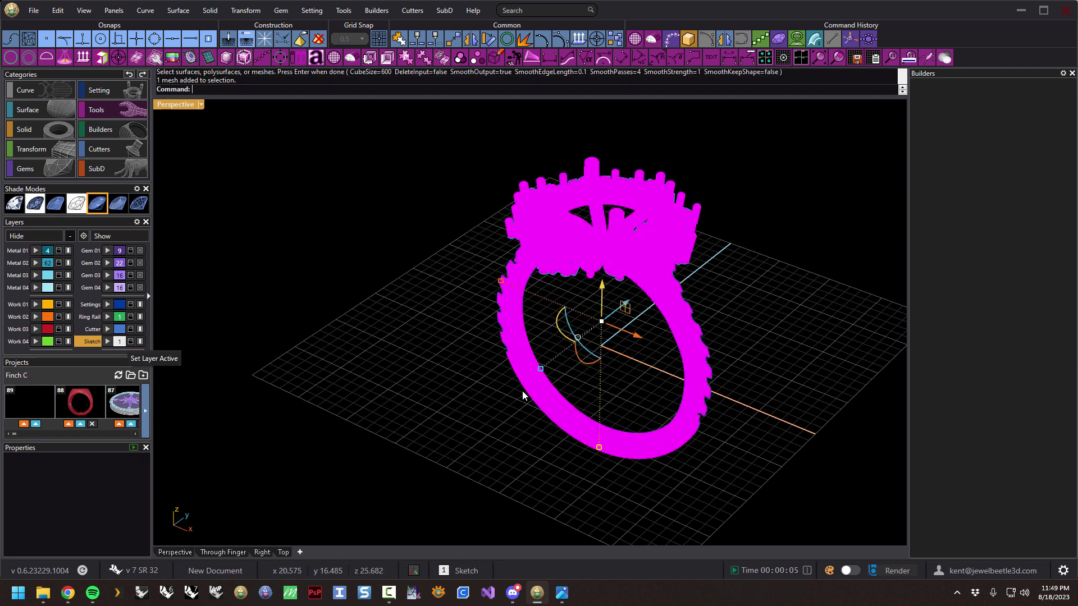
{"action": "left_click_drag", "start_coordinate": [613, 318], "coordinate": [454, 385]}
{"action": "right_click_drag", "start_coordinate": [453, 385], "coordinate": [525, 373]}
{"action": "left_click", "coordinate": [600, 362]}
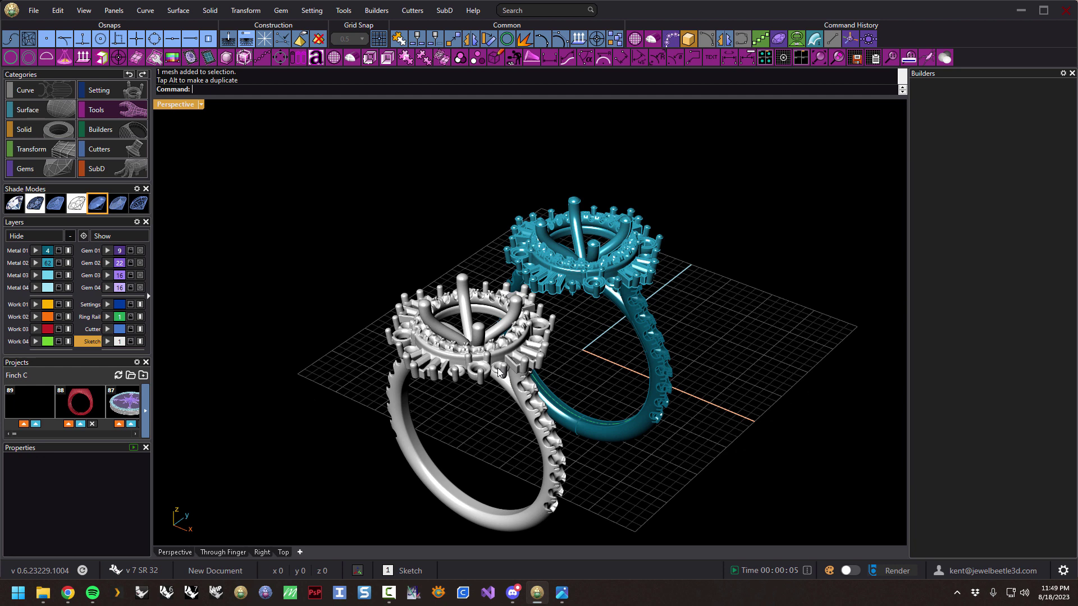
- Examine the smoothed voxel mesh's shank pavé, halo settings, baguette seats and prongs up close from several angles
{"action": "scroll", "coordinate": [497, 368], "scroll_direction": "up", "scroll_amount": 5}
{"action": "scroll", "coordinate": [530, 348], "scroll_direction": "up", "scroll_amount": 5}
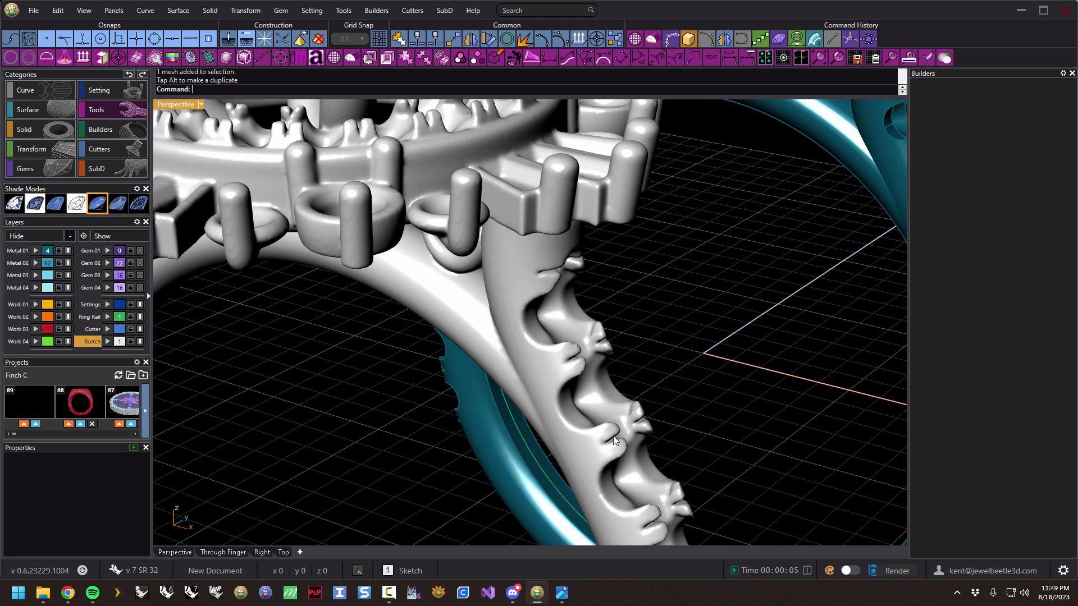
{"action": "scroll", "coordinate": [609, 428], "scroll_direction": "up", "scroll_amount": 3}
{"action": "scroll", "coordinate": [589, 408], "scroll_direction": "down", "scroll_amount": 5}
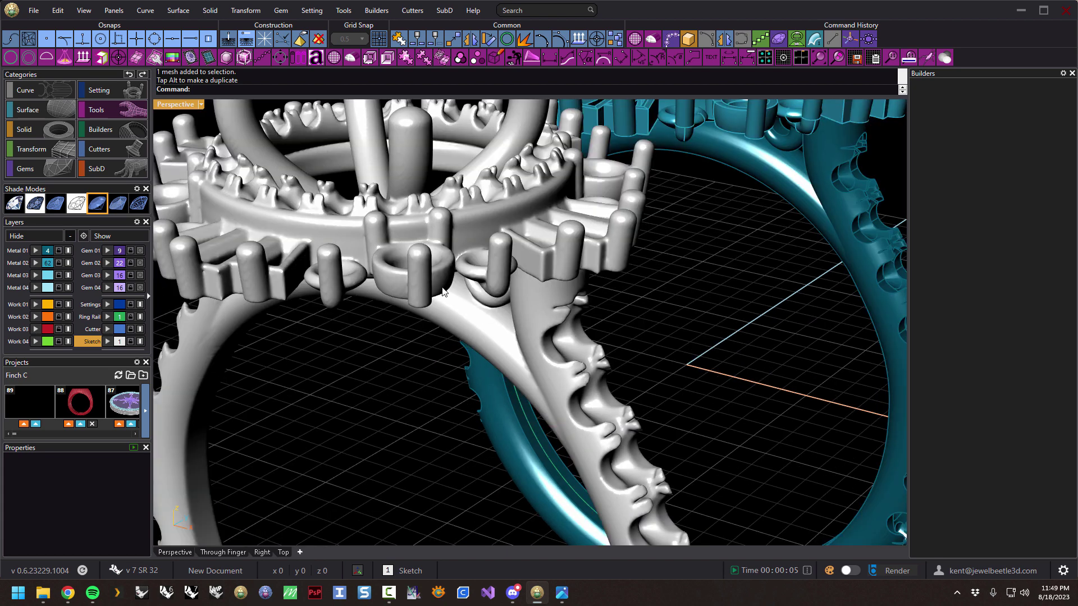
{"action": "mouse_move", "coordinate": [443, 287]}
{"action": "right_mouse_down"}
{"action": "mouse_move", "coordinate": [453, 257]}
{"action": "mouse_move", "coordinate": [478, 282]}
{"action": "mouse_move", "coordinate": [458, 279]}
{"action": "right_mouse_up"}
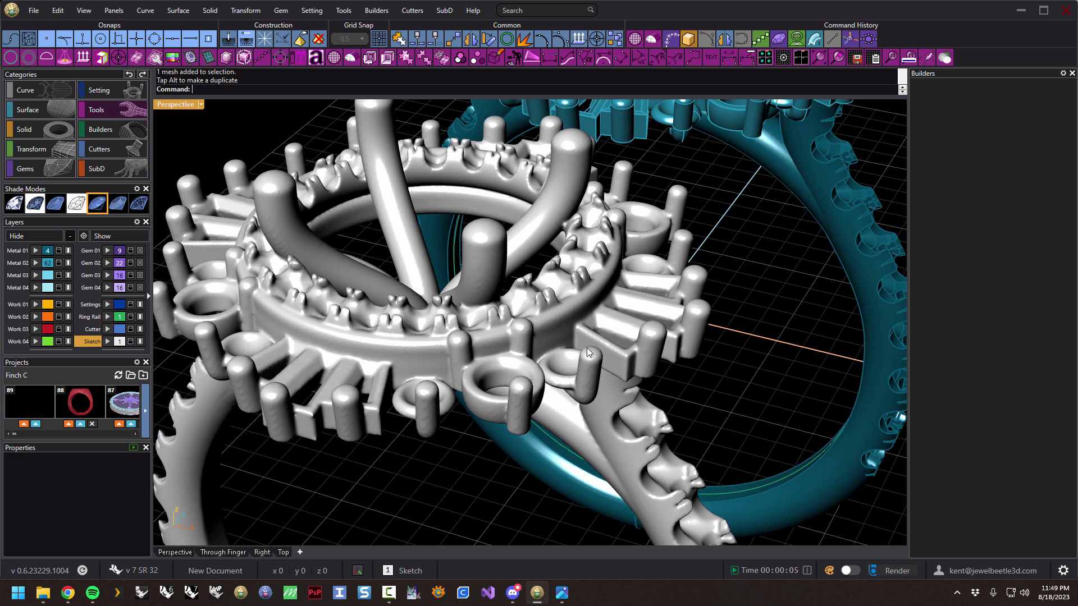
{"action": "right_click_drag", "start_coordinate": [601, 304], "coordinate": [553, 331]}
{"action": "scroll", "coordinate": [496, 244], "scroll_direction": "up", "scroll_amount": 3}
{"action": "scroll", "coordinate": [543, 318], "scroll_direction": "down", "scroll_amount": 3}
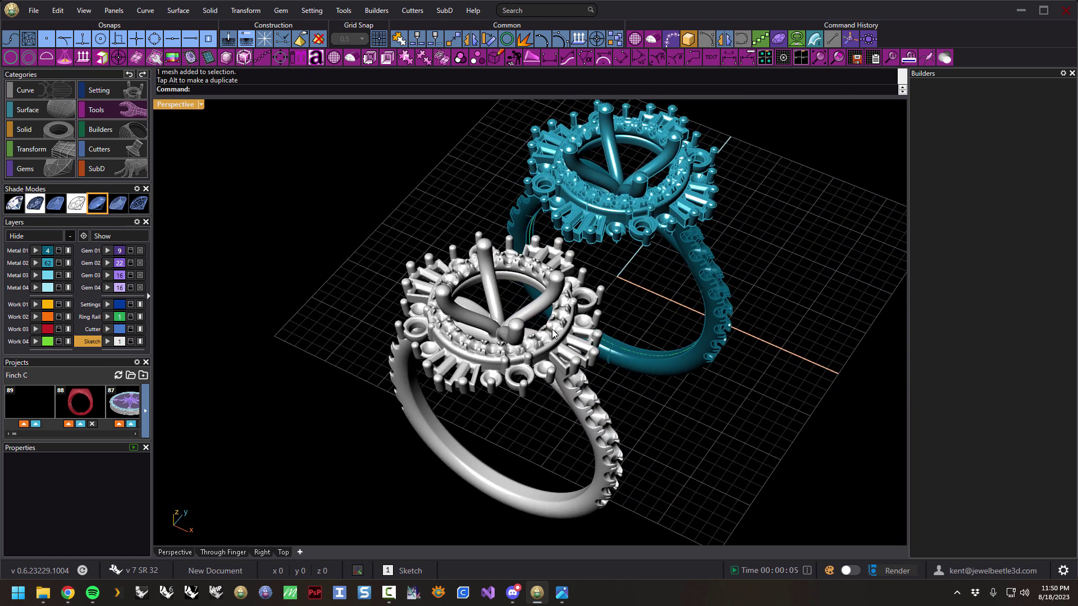
- Move the smoothed voxel mesh farther from the original ring to make room beside it, and deselect it
{"action": "left_click", "coordinate": [553, 317]}
{"action": "left_click_drag", "start_coordinate": [537, 408], "coordinate": [469, 292]}
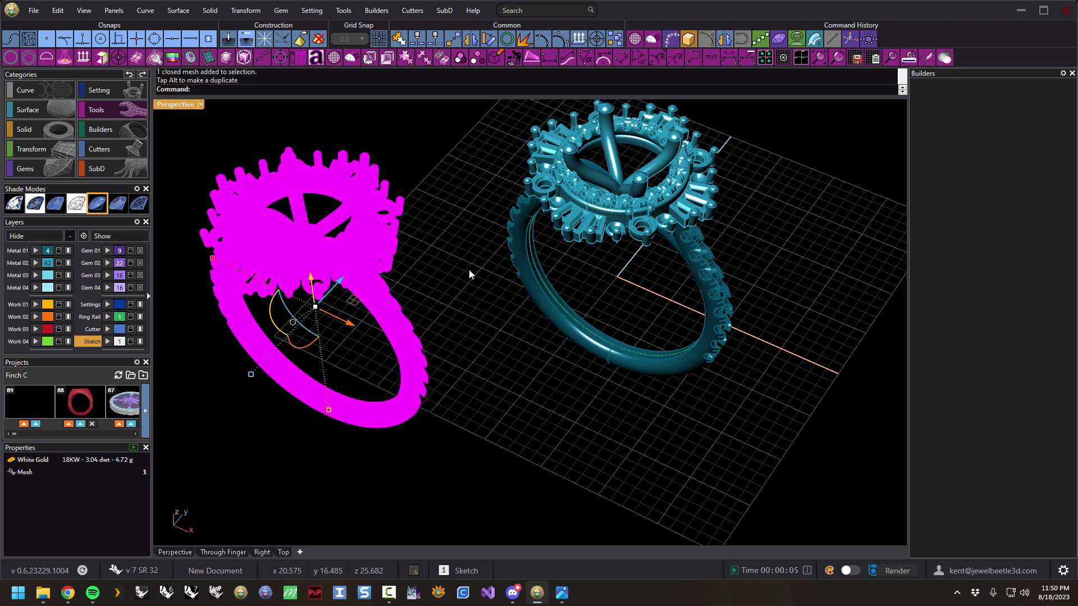
{"action": "left_click", "coordinate": [464, 226]}
- Voxelize the entire original ring again at CubeSize 600 with SmoothOutput true, SmoothPasses 12 and SmoothStrength 0.2
{"action": "scroll", "coordinate": [473, 241], "scroll_direction": "down", "scroll_amount": 3}
{"action": "right_click_drag", "start_coordinate": [525, 295], "coordinate": [474, 185]}
{"action": "left_click_drag", "start_coordinate": [467, 161], "coordinate": [714, 437]}
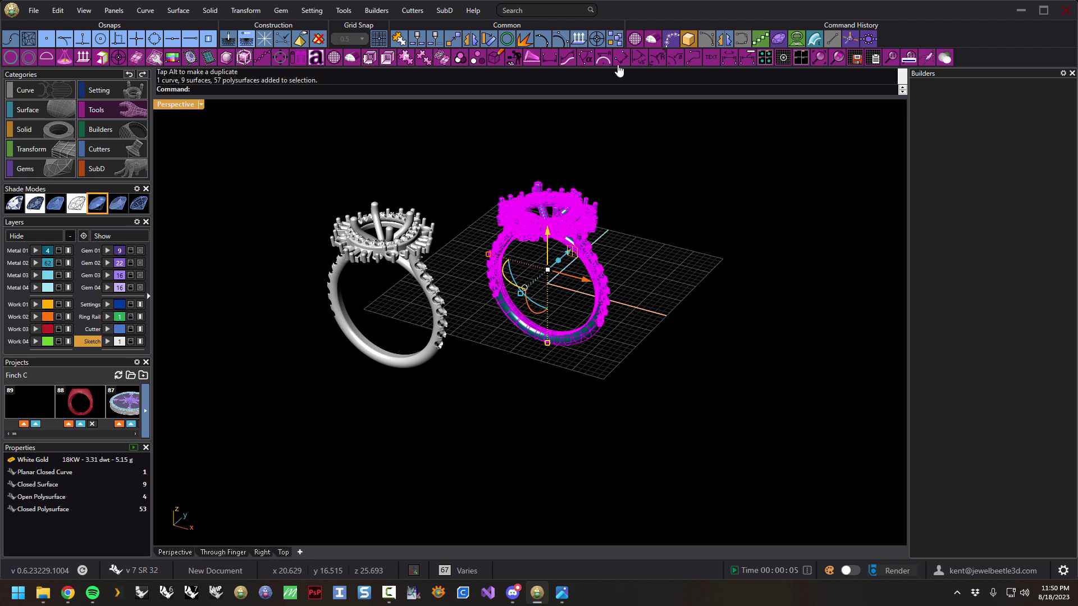
{"action": "left_click", "coordinate": [636, 40]}
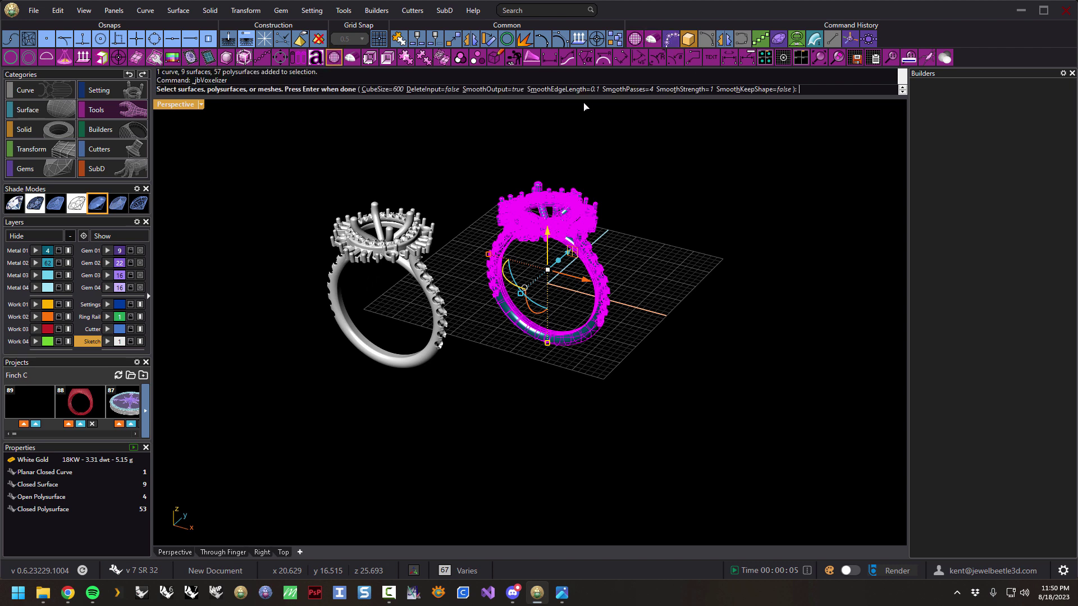
{"action": "left_click", "coordinate": [624, 81]}
{"action": "type", "text": "12"}
{"action": "key", "text": "Return"}
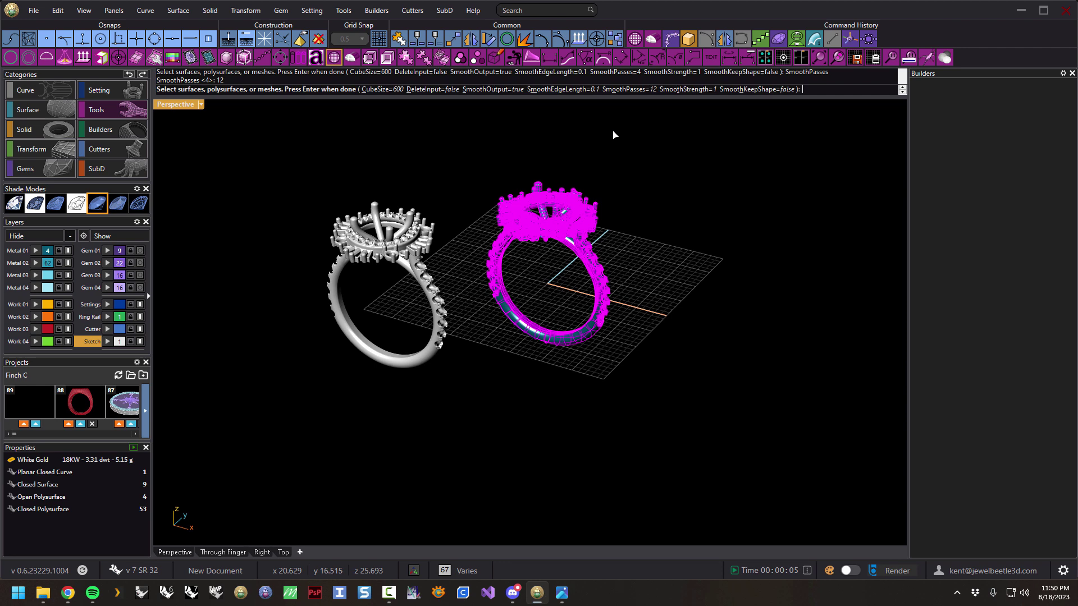
{"action": "left_click", "coordinate": [695, 91]}
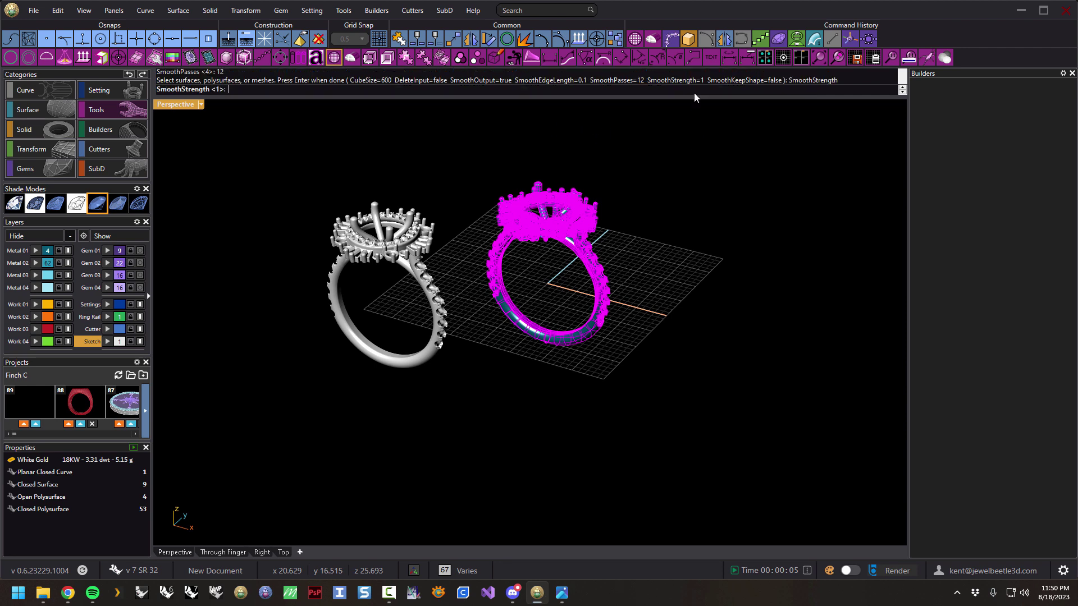
{"action": "type", "text": ".2"}
{"action": "key", "text": "Return"}
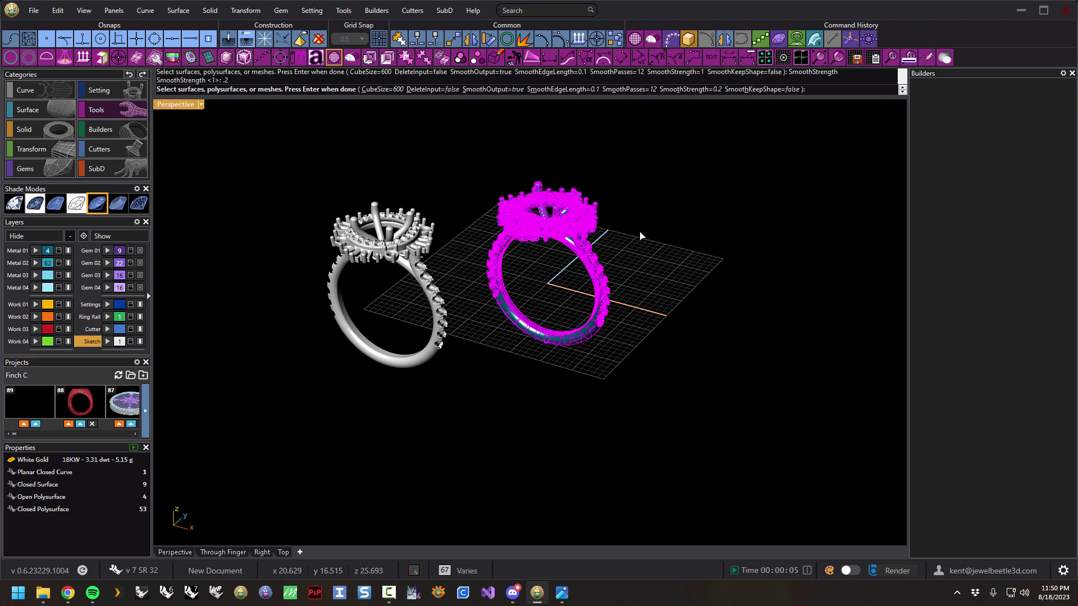
{"action": "key", "text": "Return"}
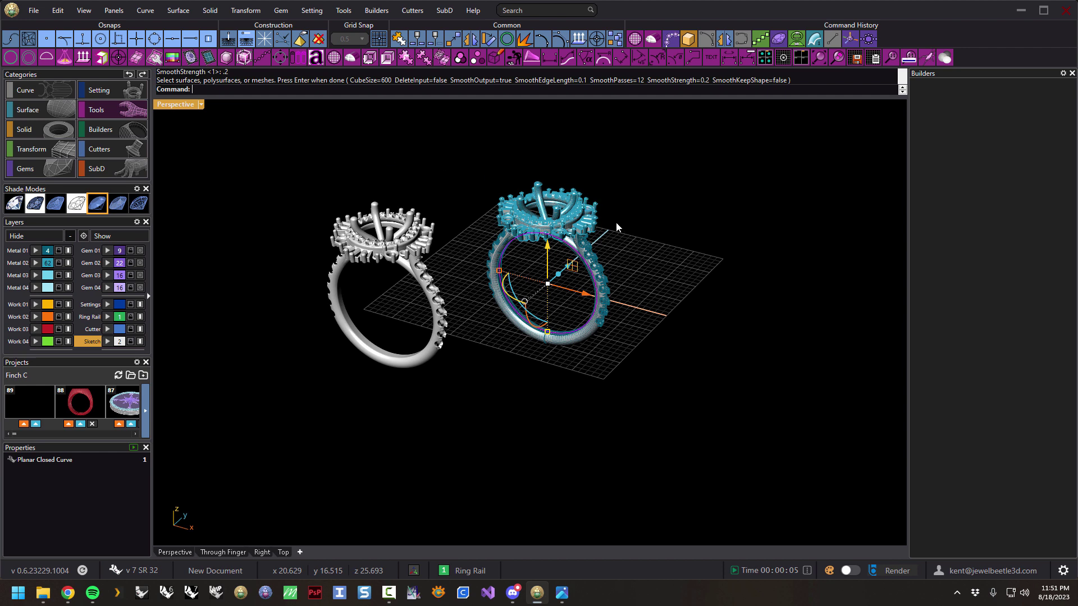
- Move the voxel mesh made with 12 smoothing passes to between the first smoothed mesh and the original ring, and deselect it
{"action": "key", "text": "Delete"}
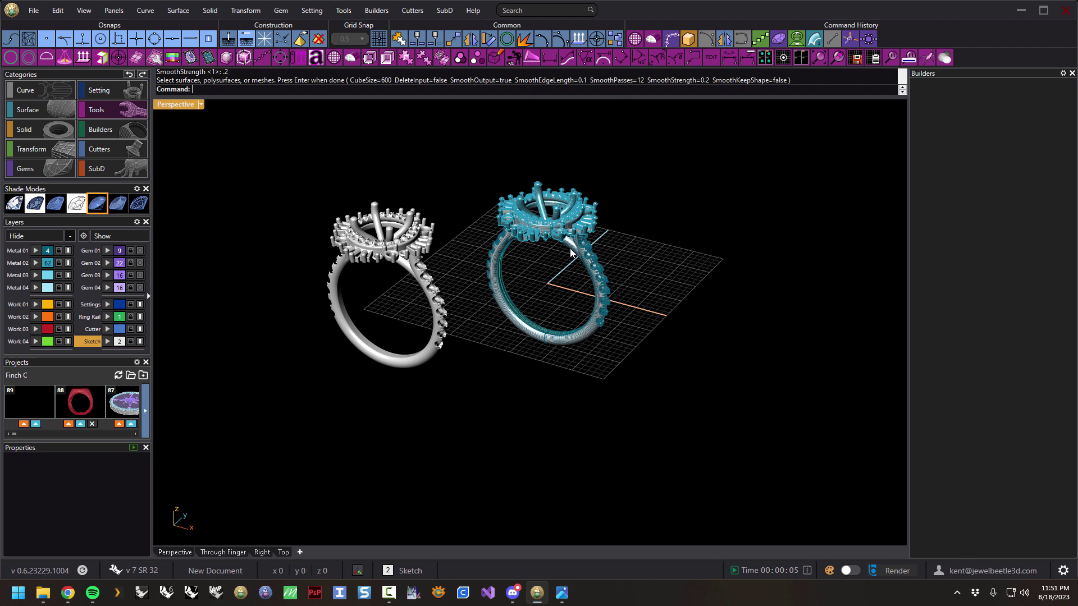
{"action": "left_click", "coordinate": [570, 253]}
{"action": "left_click", "coordinate": [589, 275]}
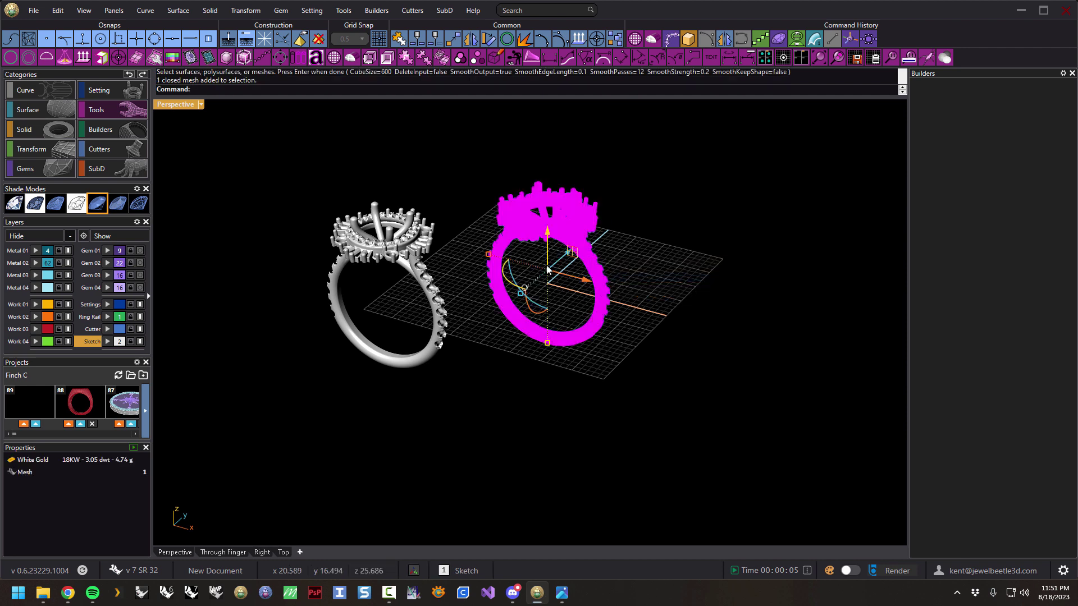
{"action": "left_click_drag", "start_coordinate": [548, 269], "coordinate": [542, 333]}
{"action": "key", "text": "alt"}
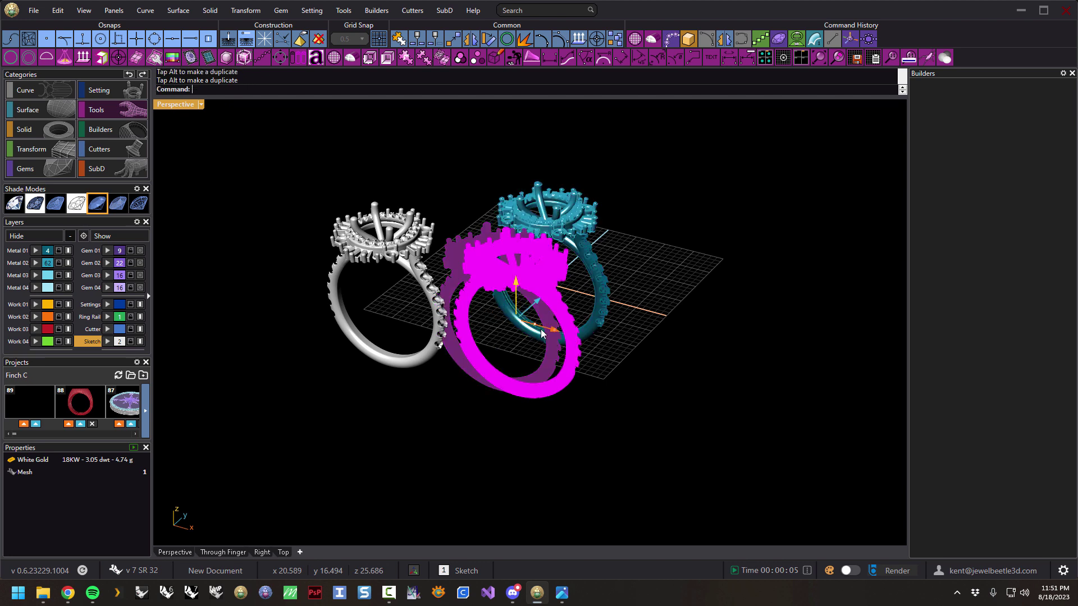
{"action": "left_click", "coordinate": [660, 297]}
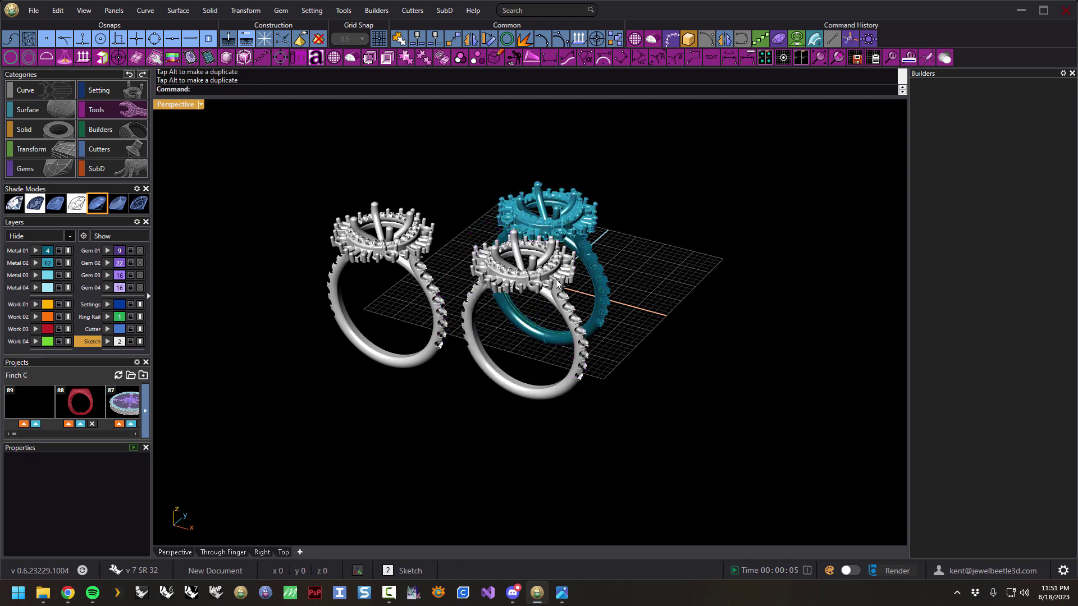
- Examine the halo rim, bead prongs, round settings and baguette seats of the voxel mesh made with 12 smoothing passes up close
{"action": "scroll", "coordinate": [557, 279], "scroll_direction": "up", "scroll_amount": 8}
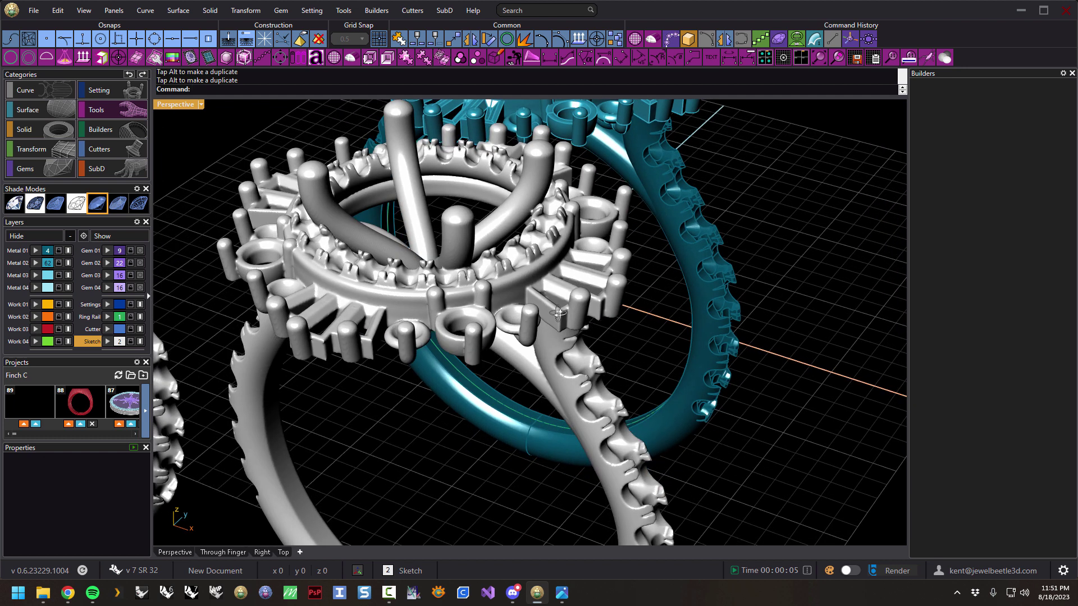
{"action": "scroll", "coordinate": [436, 302], "scroll_direction": "up", "scroll_amount": 5}
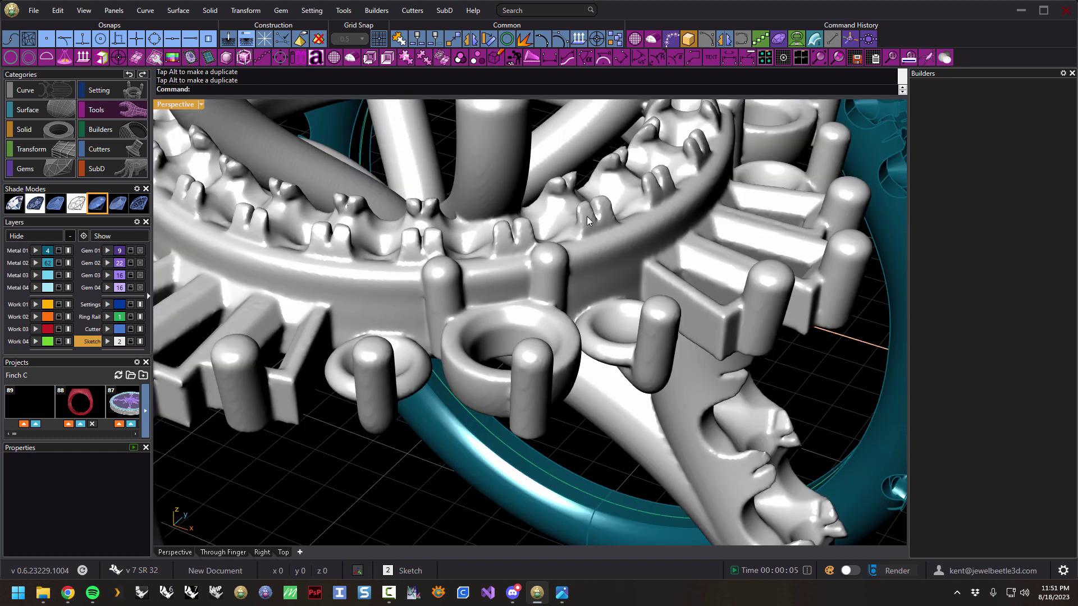
{"action": "scroll", "coordinate": [574, 220], "scroll_direction": "down", "scroll_amount": 5}
{"action": "right_click_drag", "start_coordinate": [574, 220], "coordinate": [387, 281]}
{"action": "scroll", "coordinate": [581, 331], "scroll_direction": "up", "scroll_amount": 5}
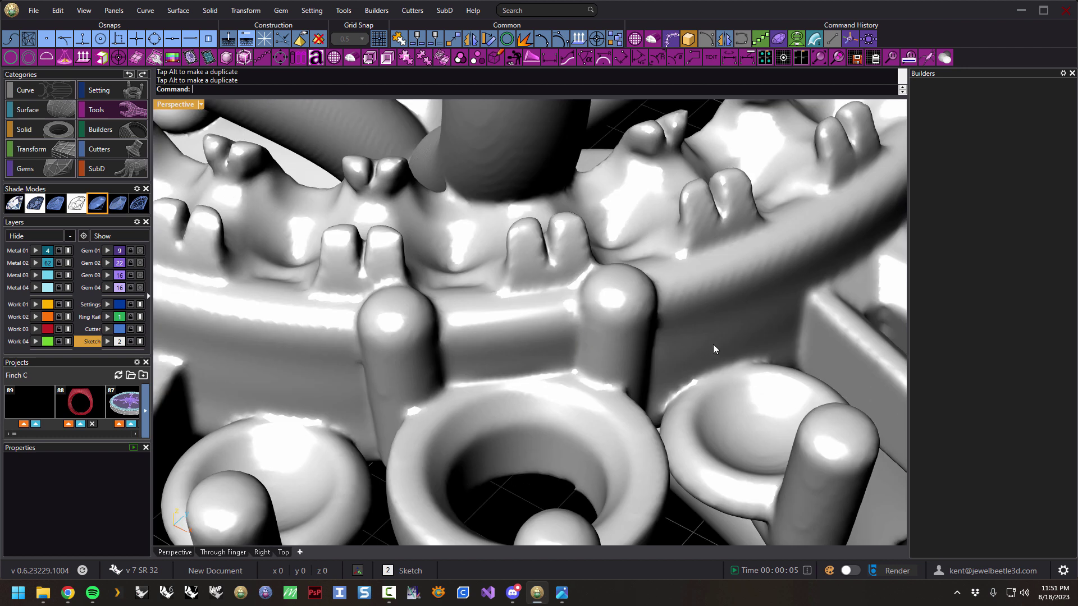
{"action": "scroll", "coordinate": [813, 316], "scroll_direction": "down", "scroll_amount": 5}
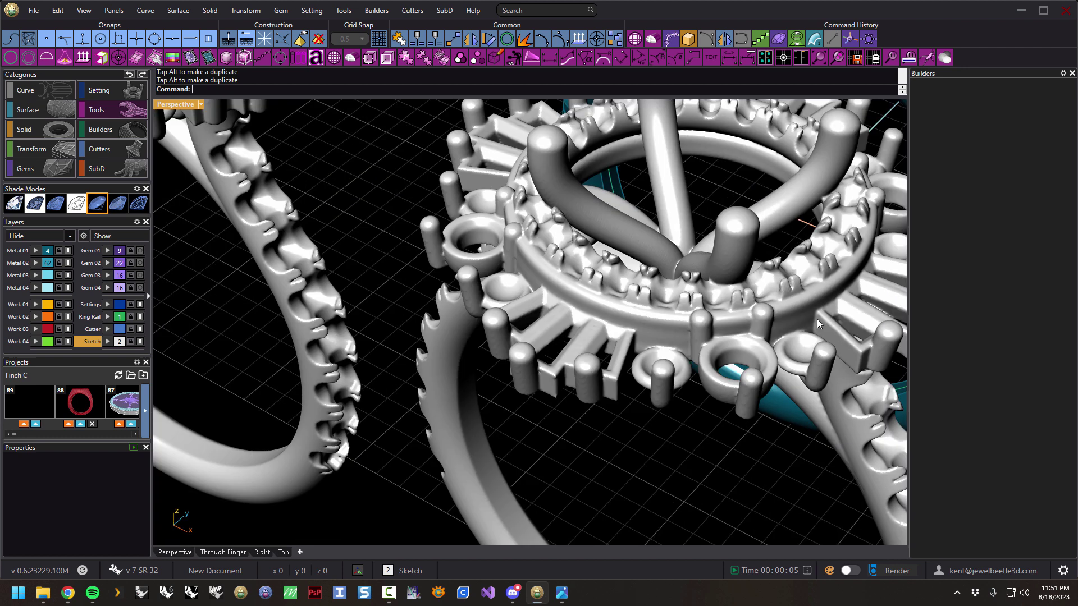
{"action": "right_click_drag", "start_coordinate": [320, 215], "coordinate": [411, 313]}
{"action": "scroll", "coordinate": [419, 292], "scroll_direction": "up", "scroll_amount": 8}
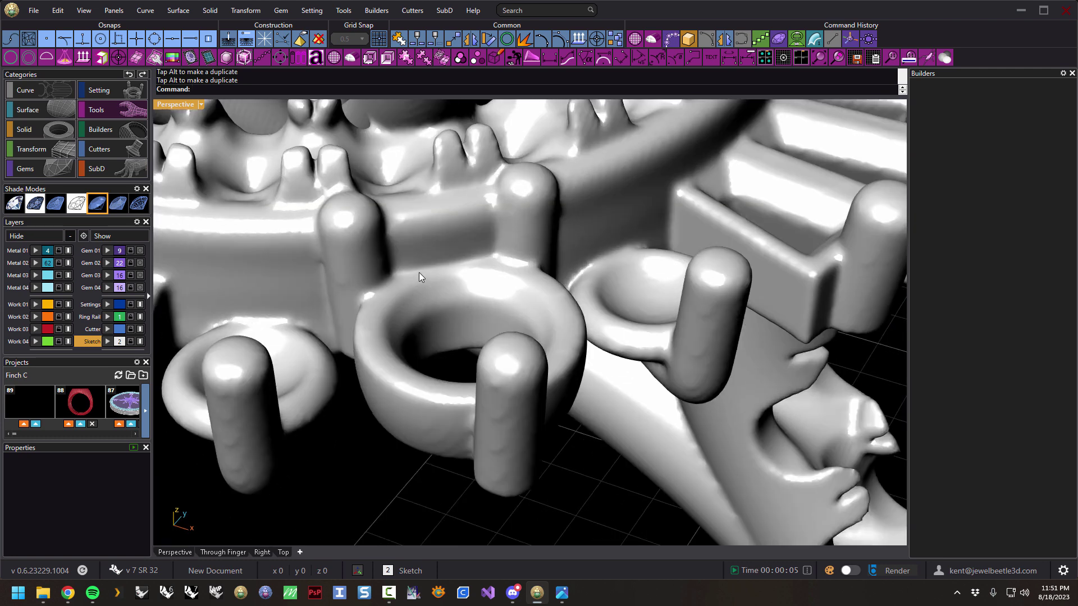
{"action": "right_click_drag", "start_coordinate": [530, 290], "coordinate": [551, 267]}
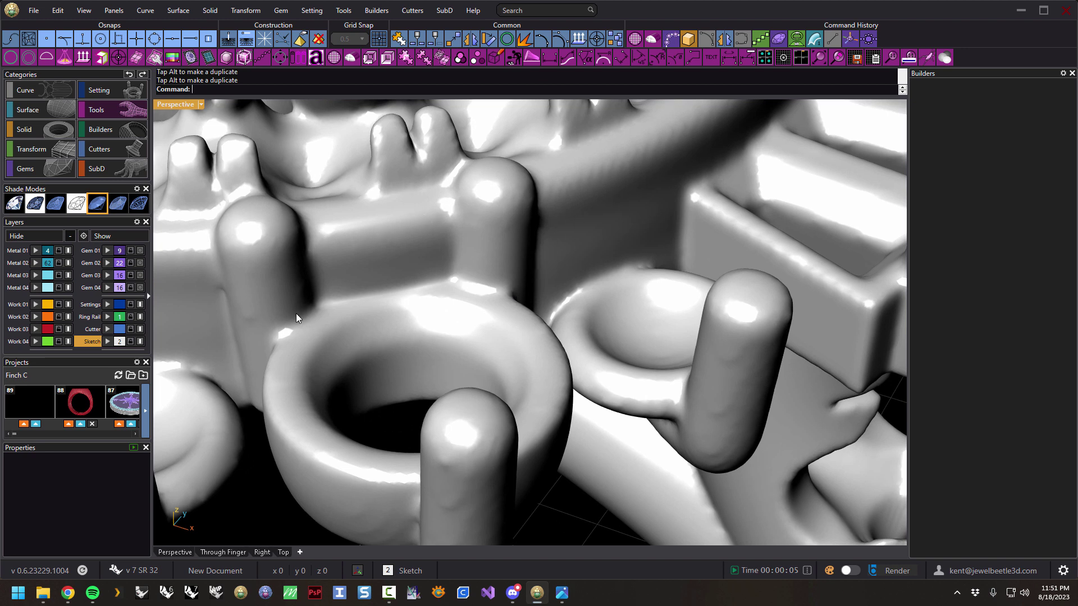
{"action": "scroll", "coordinate": [296, 308], "scroll_direction": "down", "scroll_amount": 4}
{"action": "right_click_drag", "start_coordinate": [298, 302], "coordinate": [535, 366], "text": "shift"}
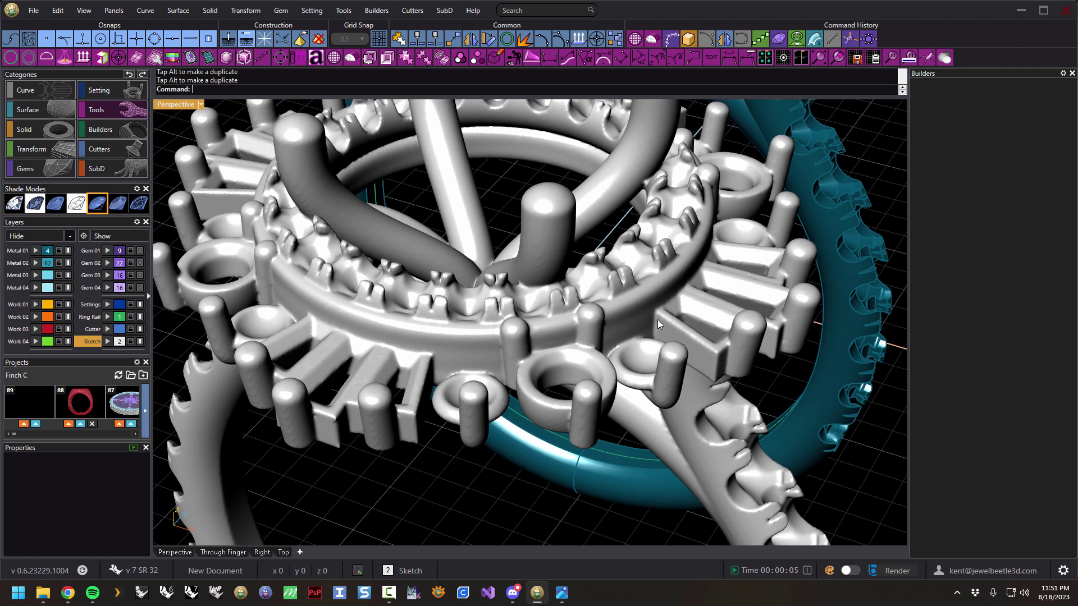
{"action": "scroll", "coordinate": [621, 280], "scroll_direction": "up", "scroll_amount": 2}
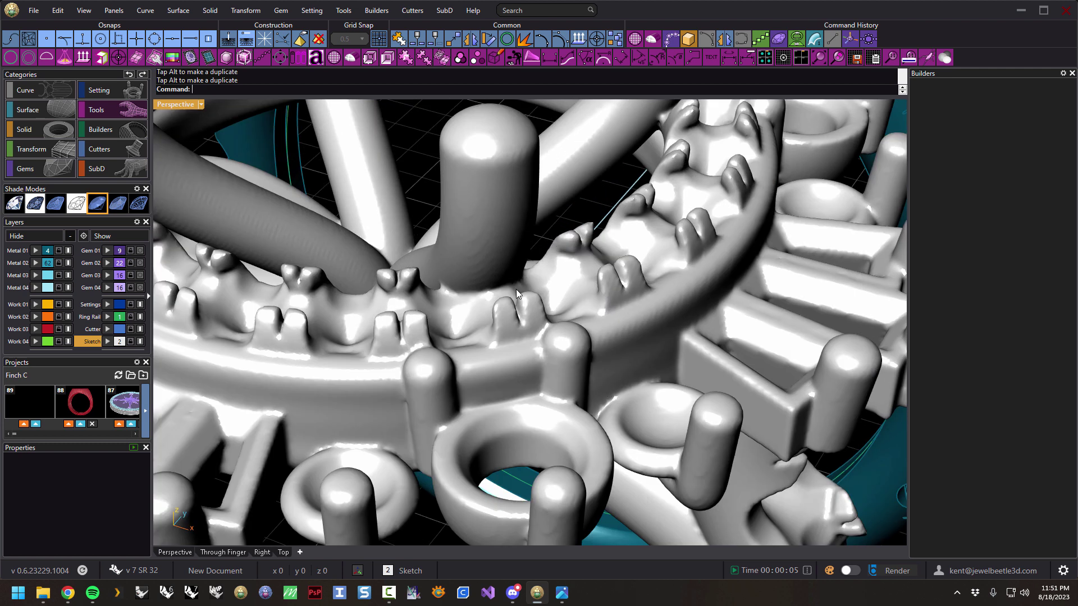
- Compare the halo beads and prongs of the first smoothed mesh with those of the 12-pass mesh up close
{"action": "scroll", "coordinate": [402, 318], "scroll_direction": "down", "scroll_amount": 5}
{"action": "right_click_drag", "start_coordinate": [483, 292], "coordinate": [520, 248]}
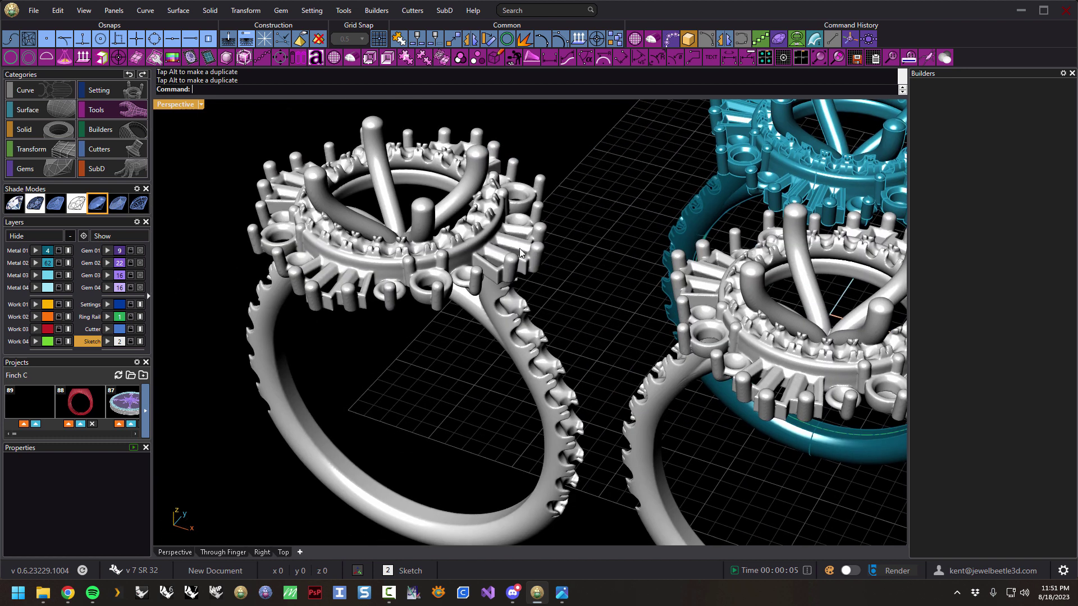
{"action": "scroll", "coordinate": [412, 261], "scroll_direction": "up", "scroll_amount": 5}
{"action": "scroll", "coordinate": [412, 261], "scroll_direction": "up", "scroll_amount": 4}
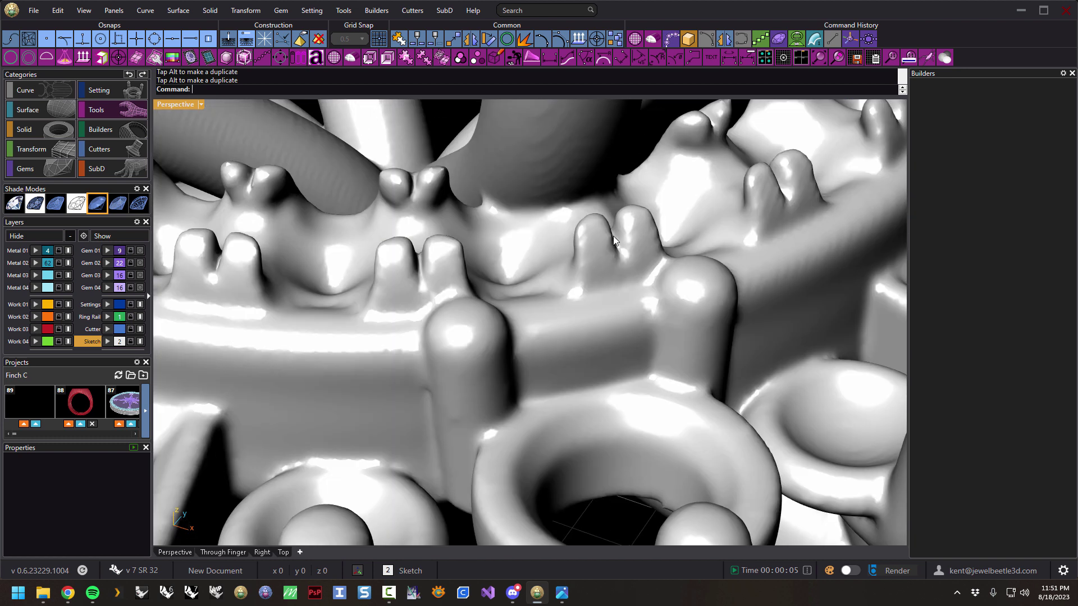
{"action": "scroll", "coordinate": [571, 243], "scroll_direction": "down", "scroll_amount": 5}
{"action": "right_click_drag", "start_coordinate": [641, 275], "coordinate": [441, 277]}
{"action": "scroll", "coordinate": [537, 288], "scroll_direction": "up", "scroll_amount": 2}
{"action": "right_click_drag", "start_coordinate": [537, 287], "coordinate": [513, 298]}
{"action": "scroll", "coordinate": [601, 345], "scroll_direction": "up", "scroll_amount": 4}
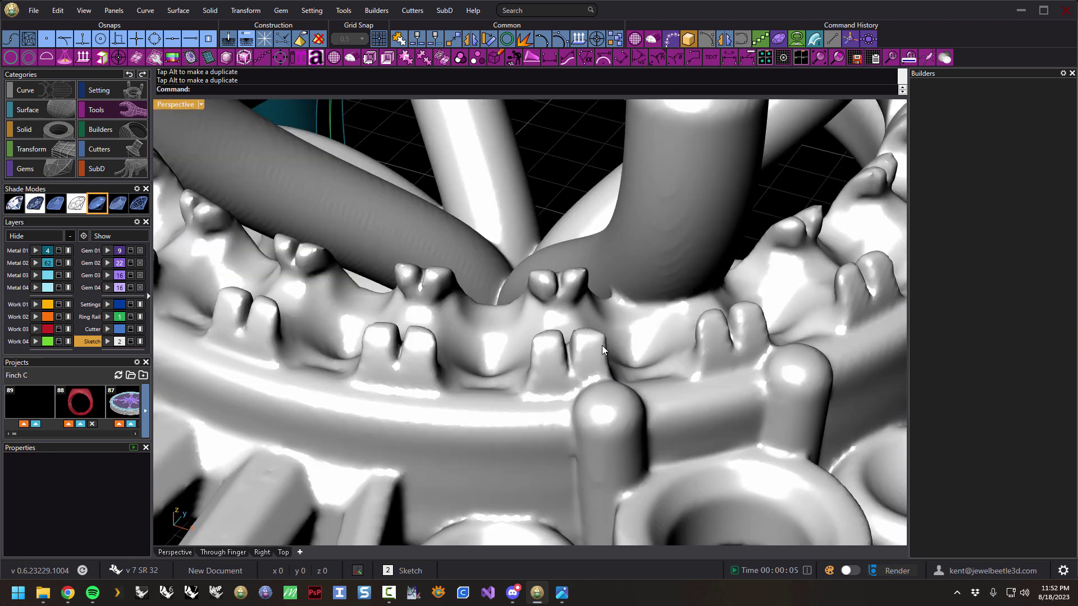
{"action": "right_click_drag", "start_coordinate": [740, 325], "coordinate": [635, 318]}
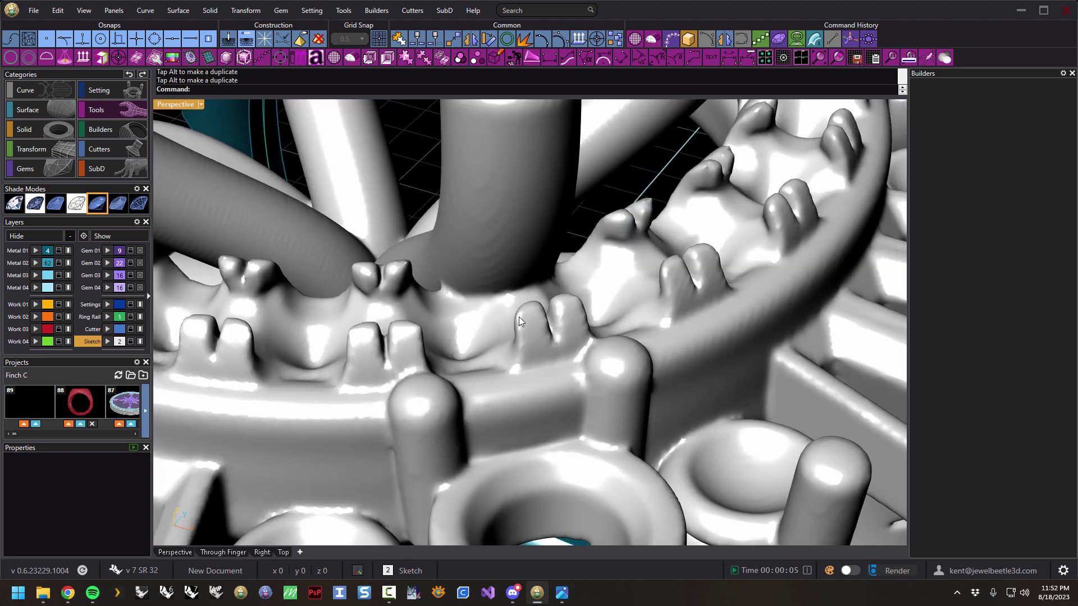
{"action": "scroll", "coordinate": [500, 312], "scroll_direction": "down", "scroll_amount": 5}
{"action": "right_click_drag", "start_coordinate": [480, 308], "coordinate": [351, 243]}
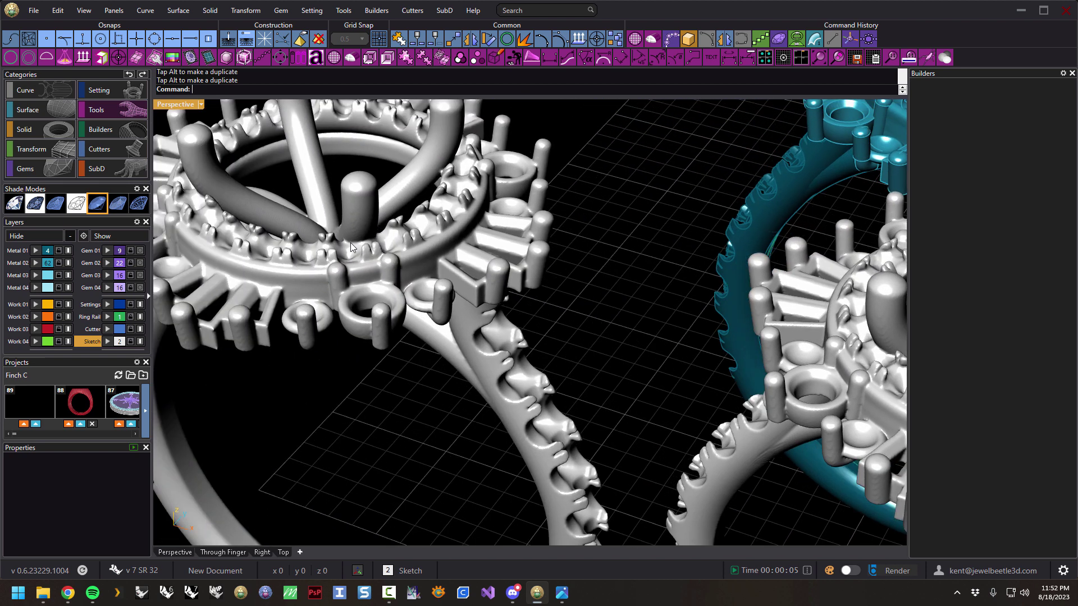
{"action": "scroll", "coordinate": [374, 248], "scroll_direction": "up", "scroll_amount": 3}
{"action": "scroll", "coordinate": [356, 248], "scroll_direction": "down", "scroll_amount": 6}
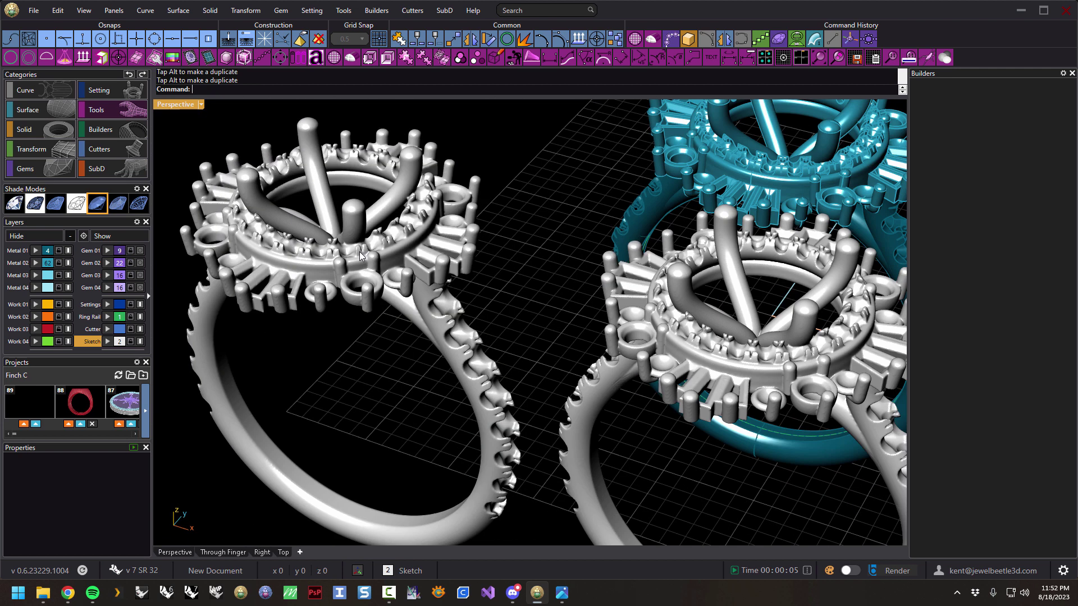
- Delete both smoothed voxel meshes, leaving only the original ring
{"action": "scroll", "coordinate": [360, 255], "scroll_direction": "down", "scroll_amount": 4}
{"action": "left_click", "coordinate": [620, 340]}
{"action": "key", "text": "Delete"}
{"action": "left_click", "coordinate": [474, 306]}
{"action": "key", "text": "Delete"}
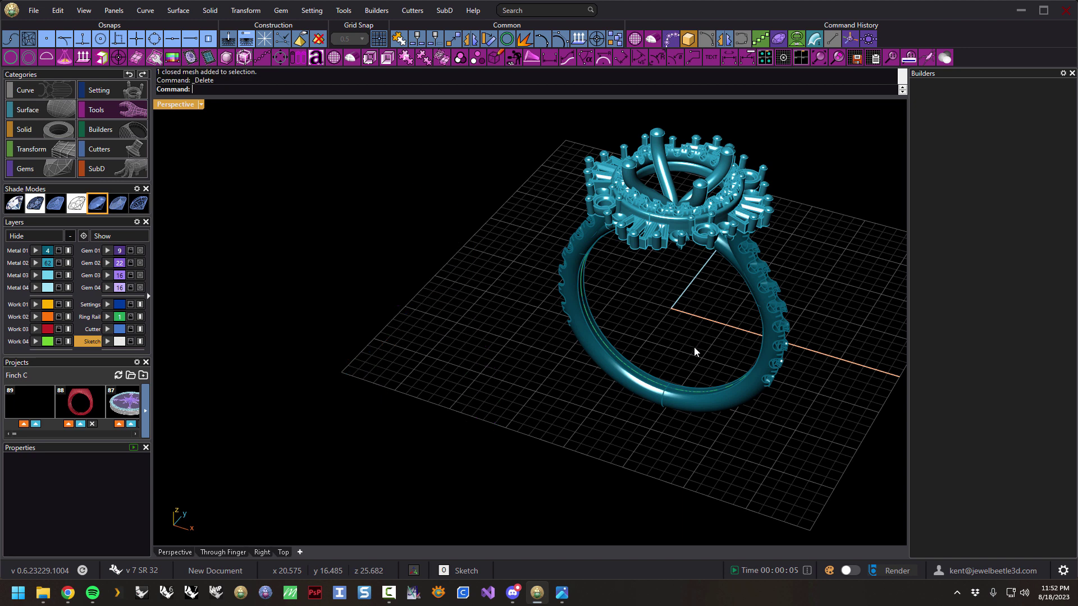
- Voxelize the entire original ring at CubeSize 1000 with SmoothOutput false
{"action": "right_click_drag", "start_coordinate": [666, 277], "coordinate": [605, 297], "text": "shift"}
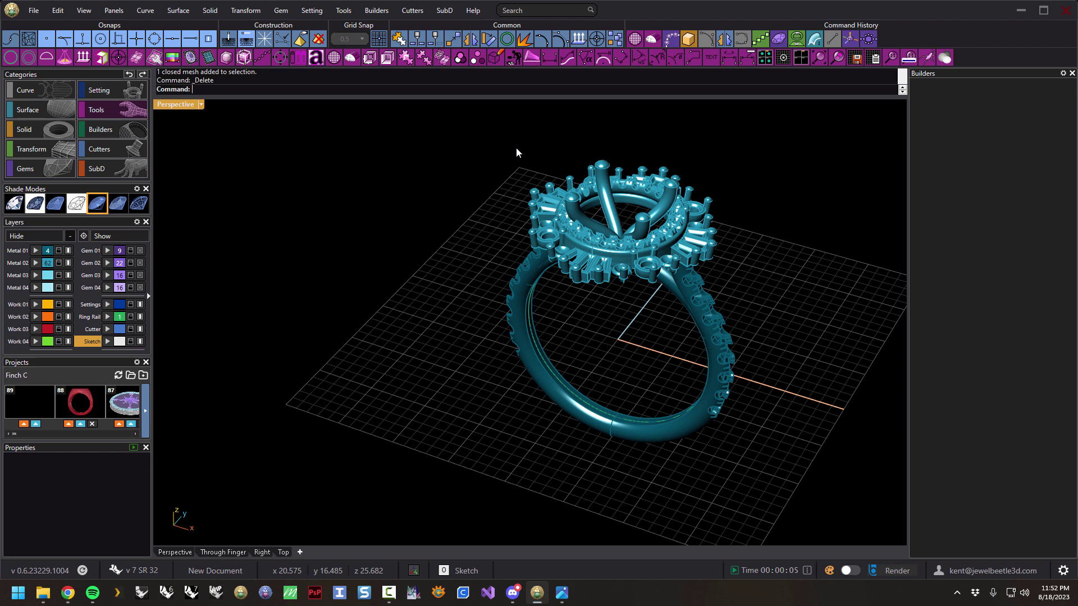
{"action": "left_click_drag", "start_coordinate": [473, 122], "coordinate": [814, 501]}
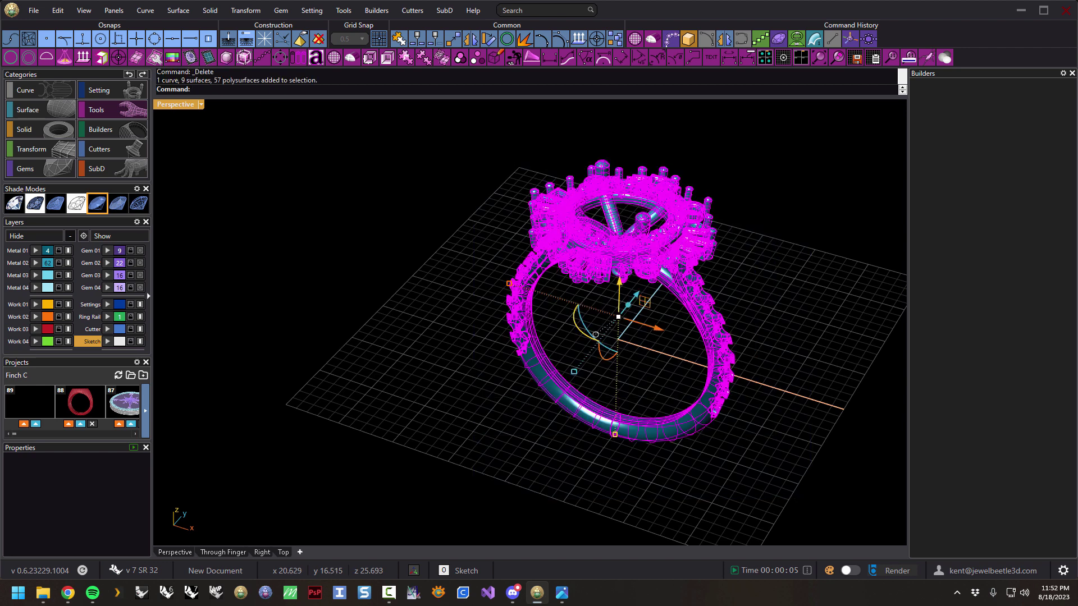
{"action": "left_click", "coordinate": [635, 39]}
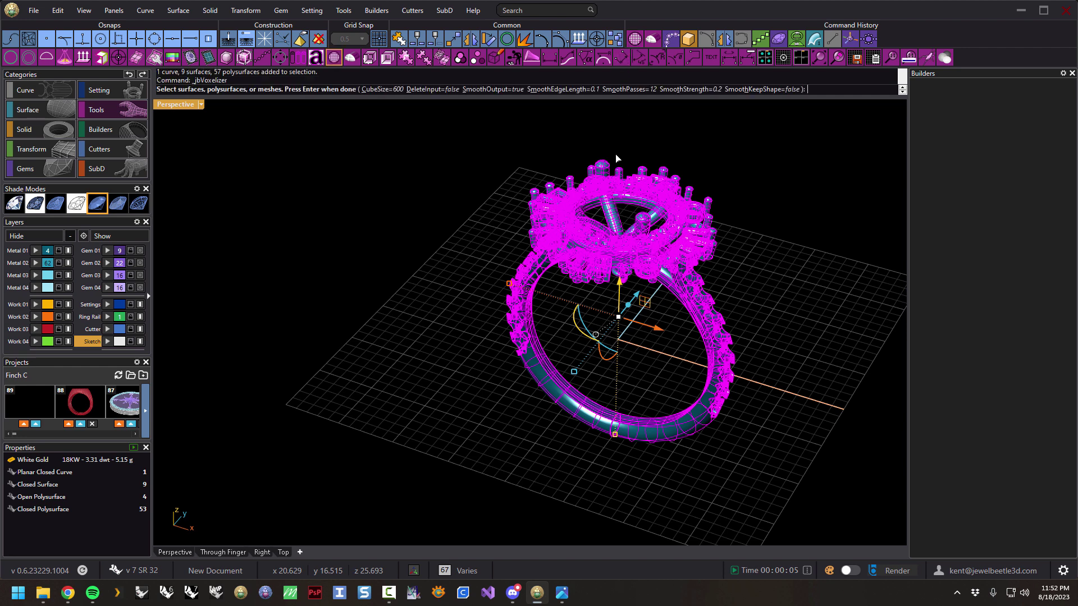
{"action": "left_click", "coordinate": [494, 89]}
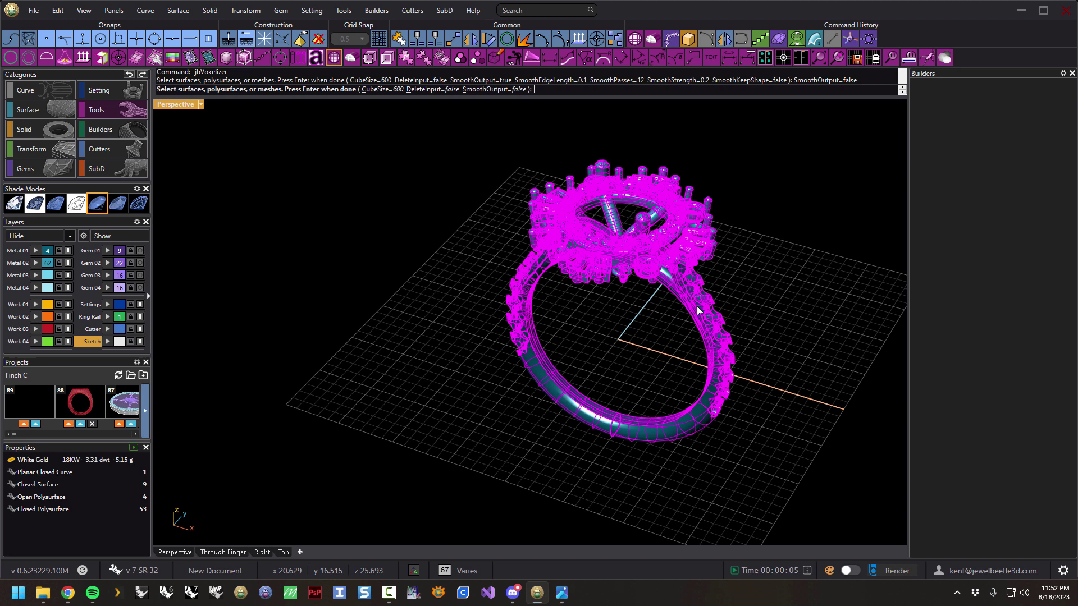
{"action": "left_click", "coordinate": [380, 90]}
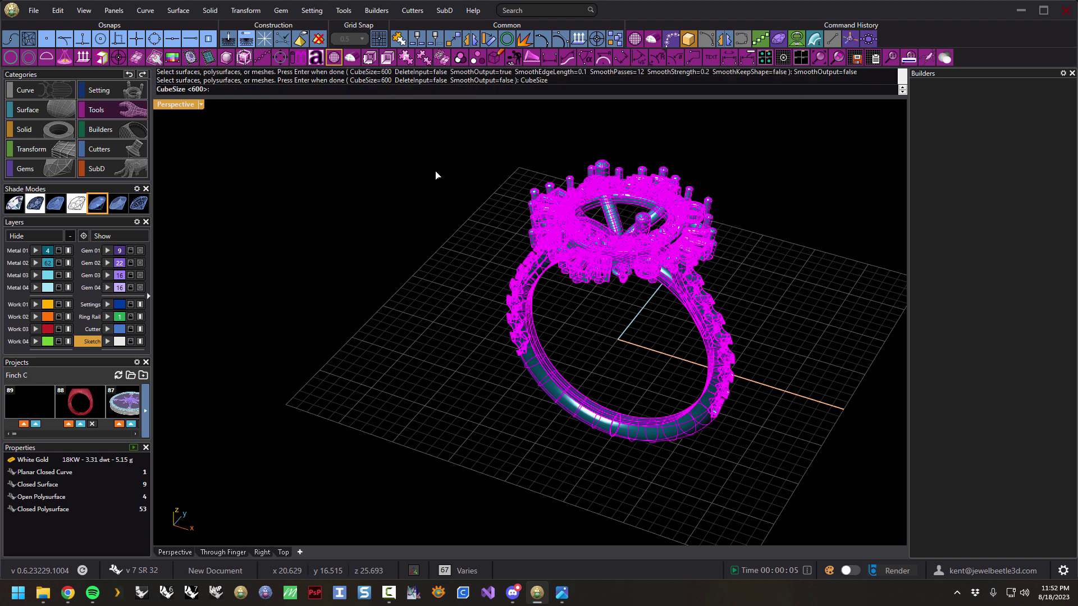
{"action": "type", "text": "12"}
{"action": "key", "text": "BackSpace"}
{"action": "type", "text": "000"}
{"action": "key", "text": "Return"}
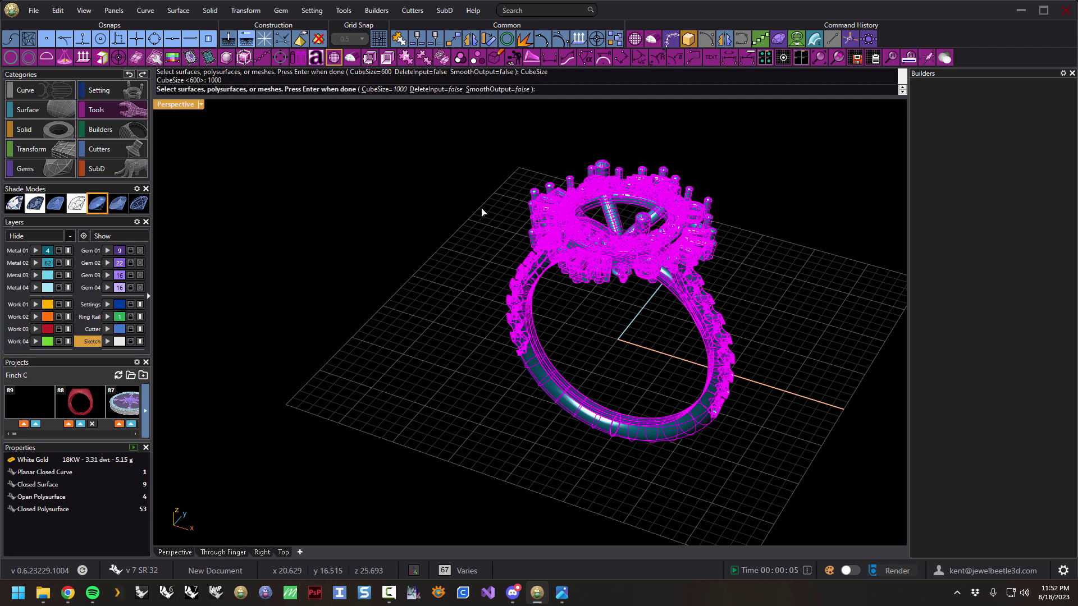
{"action": "key", "text": "Return"}
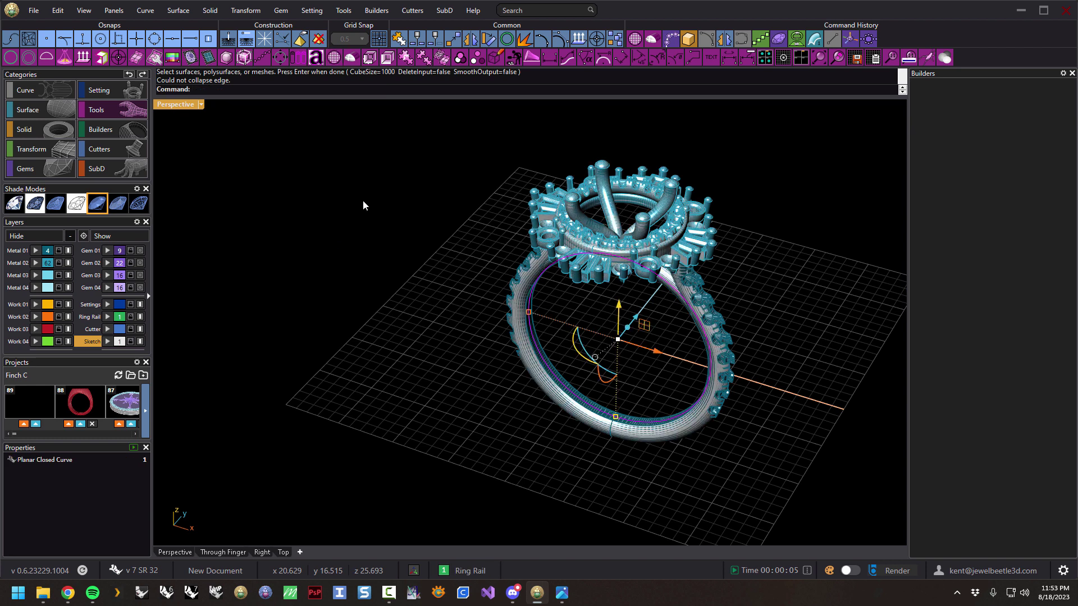
- Move the unsmoothed CubeSize 1000 voxel mesh clear of the original ring, toward the front, and deselect it
{"action": "left_click", "coordinate": [275, 281]}
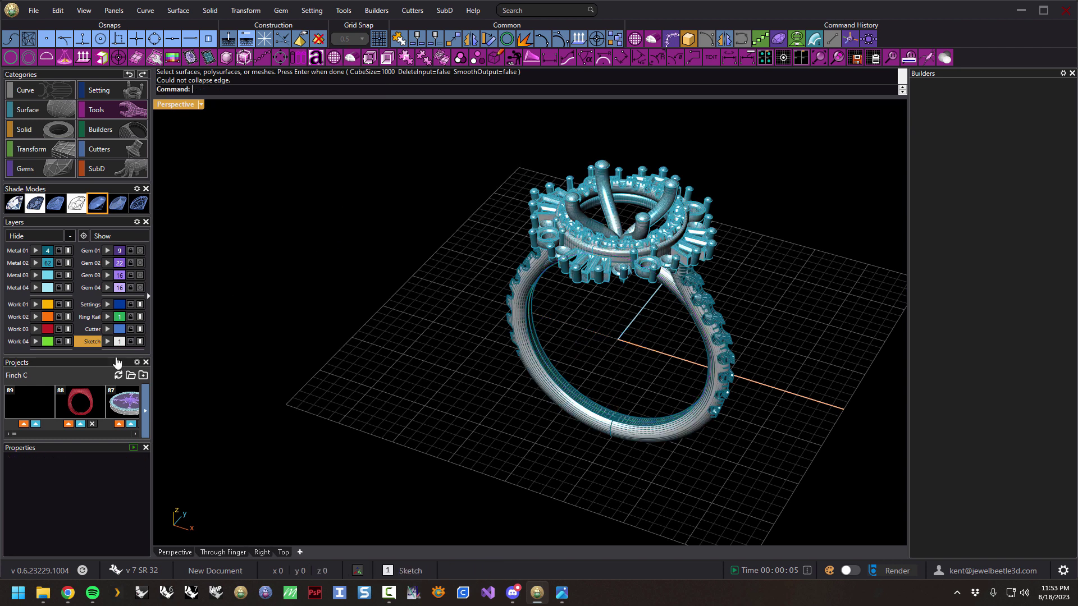
{"action": "left_click", "coordinate": [639, 326]}
{"action": "left_click_drag", "start_coordinate": [615, 320], "coordinate": [503, 372]}
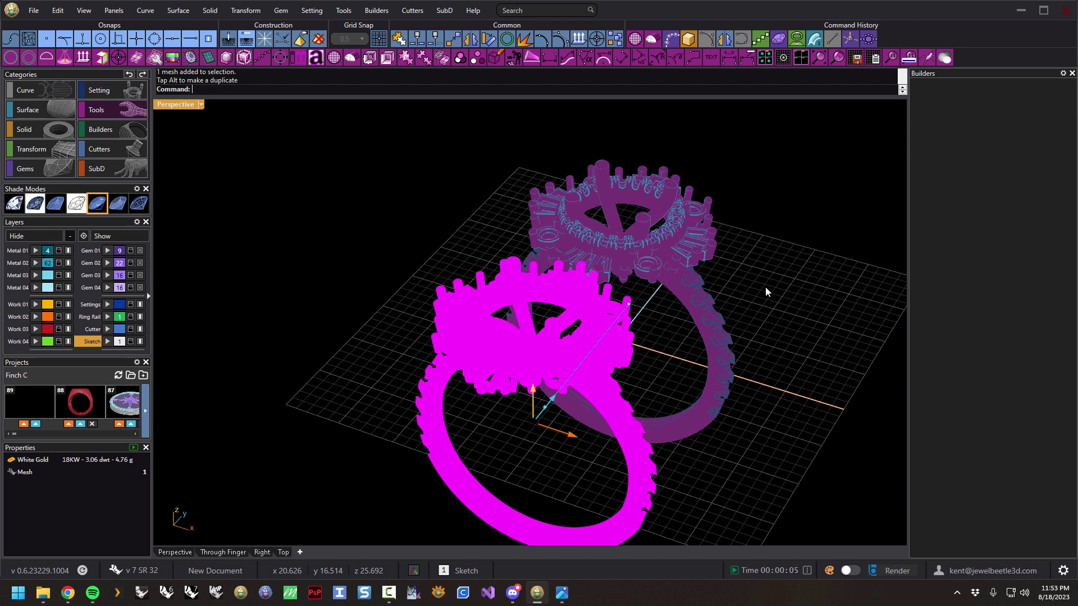
{"action": "left_click", "coordinate": [645, 314]}
{"action": "right_click_drag", "start_coordinate": [618, 362], "coordinate": [559, 342]}
{"action": "left_click", "coordinate": [559, 341]}
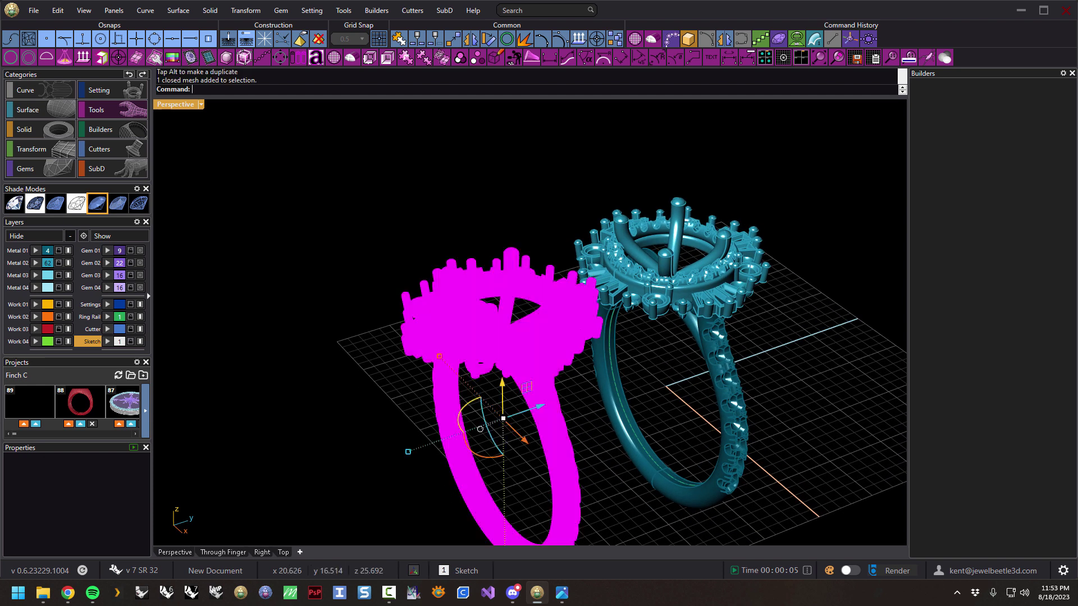
{"action": "left_click_drag", "start_coordinate": [525, 415], "coordinate": [503, 429]}
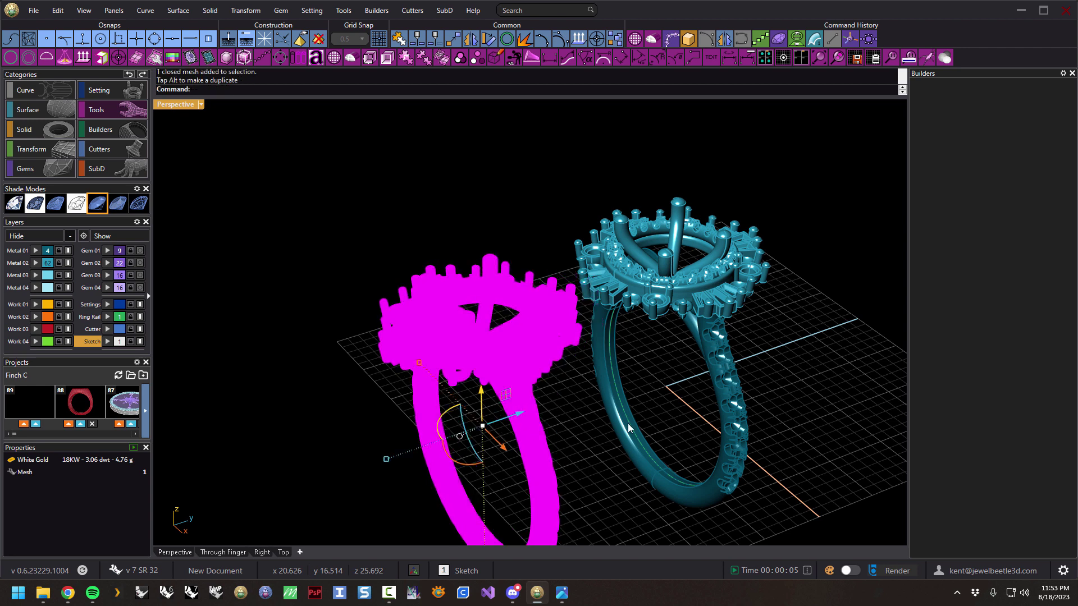
{"action": "right_click_drag", "start_coordinate": [578, 421], "coordinate": [793, 457]}
{"action": "key", "text": "Escape"}
- Examine the CubeSize 1000 mesh's halo settings, mesh wire density and shank pavé up close
{"action": "right_click_drag", "start_coordinate": [494, 323], "coordinate": [438, 353]}
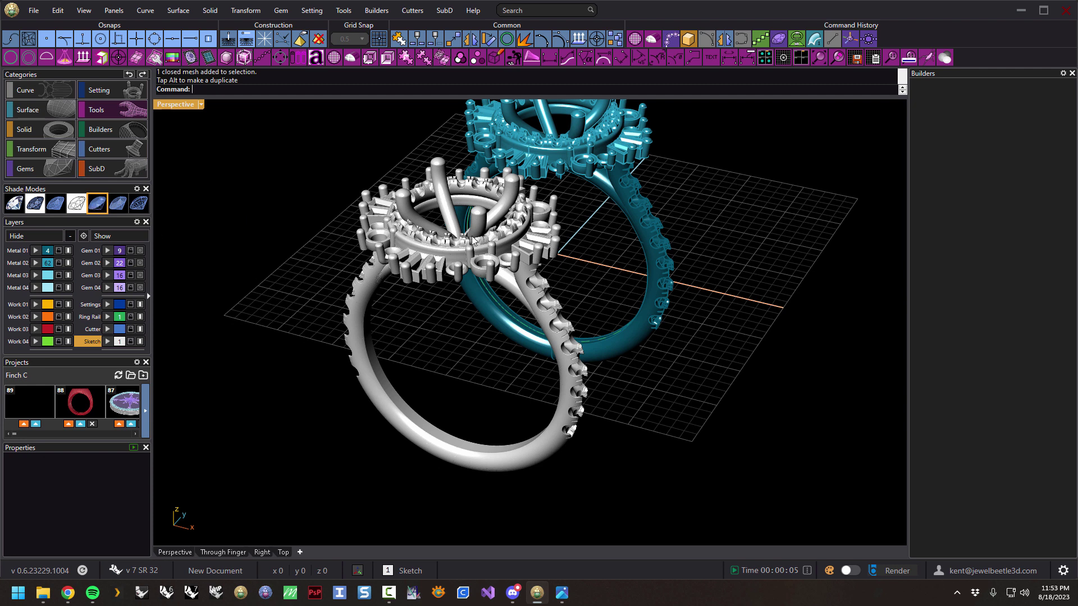
{"action": "scroll", "coordinate": [463, 250], "scroll_direction": "up", "scroll_amount": 10}
{"action": "scroll", "coordinate": [525, 255], "scroll_direction": "up", "scroll_amount": 3}
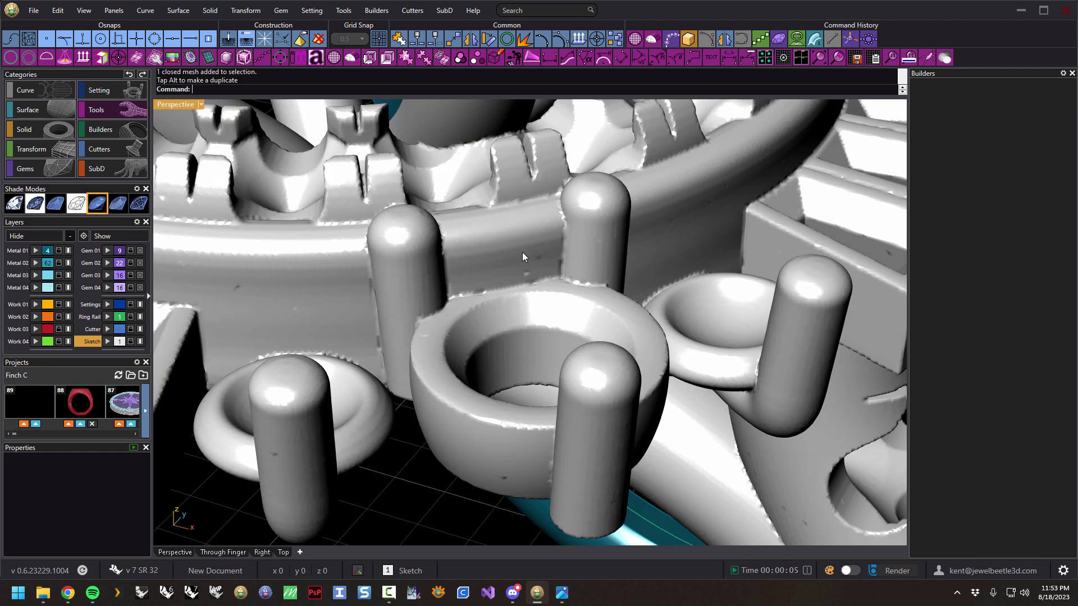
{"action": "left_click", "coordinate": [522, 252]}
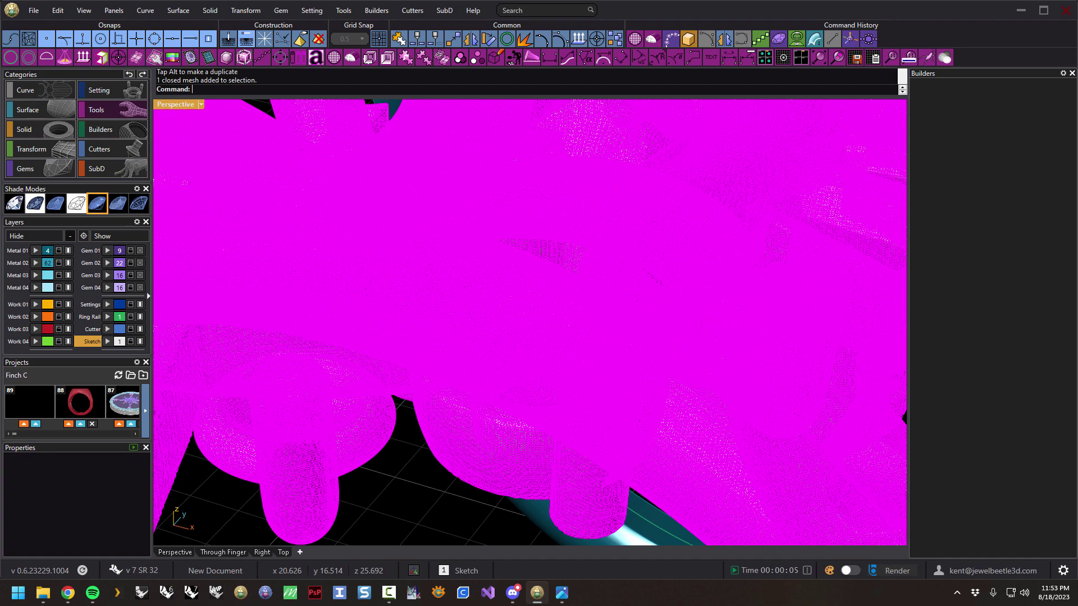
{"action": "scroll", "coordinate": [509, 283], "scroll_direction": "up", "scroll_amount": 4}
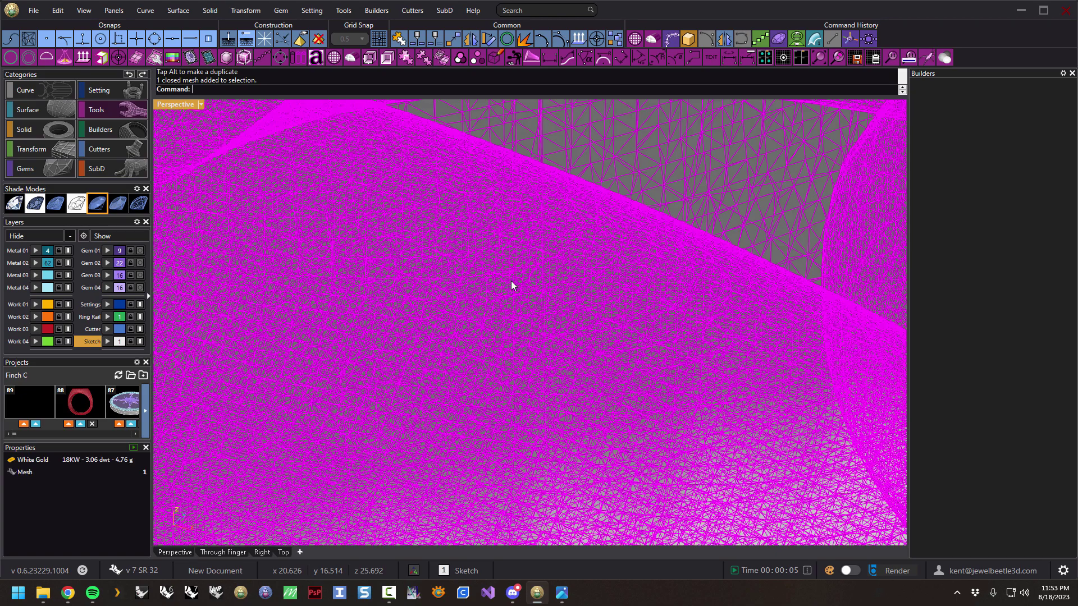
{"action": "scroll", "coordinate": [536, 272], "scroll_direction": "down", "scroll_amount": 8}
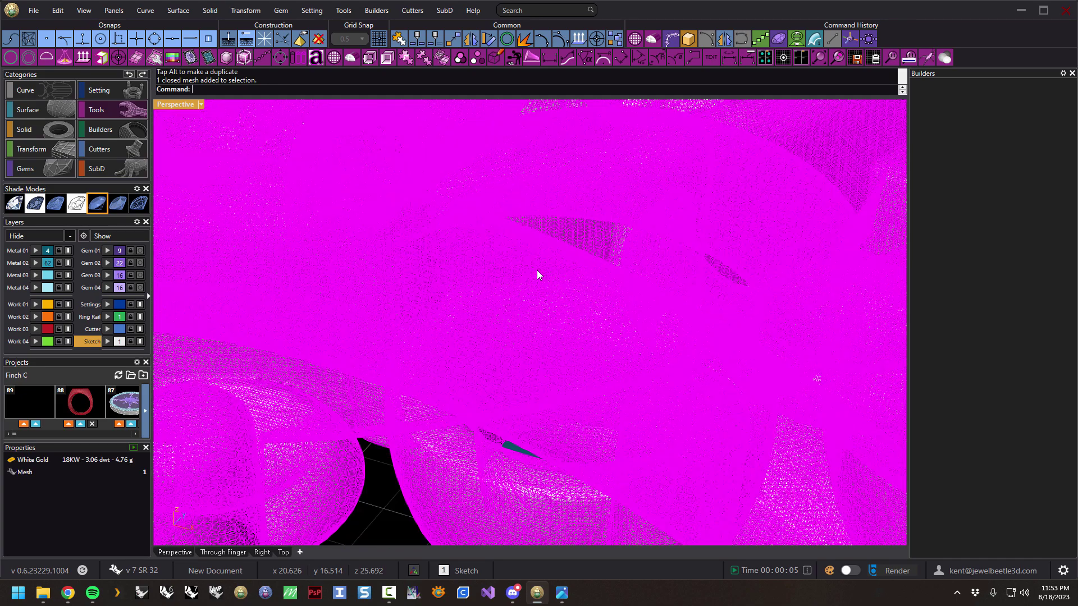
{"action": "scroll", "coordinate": [536, 275], "scroll_direction": "down", "scroll_amount": 4}
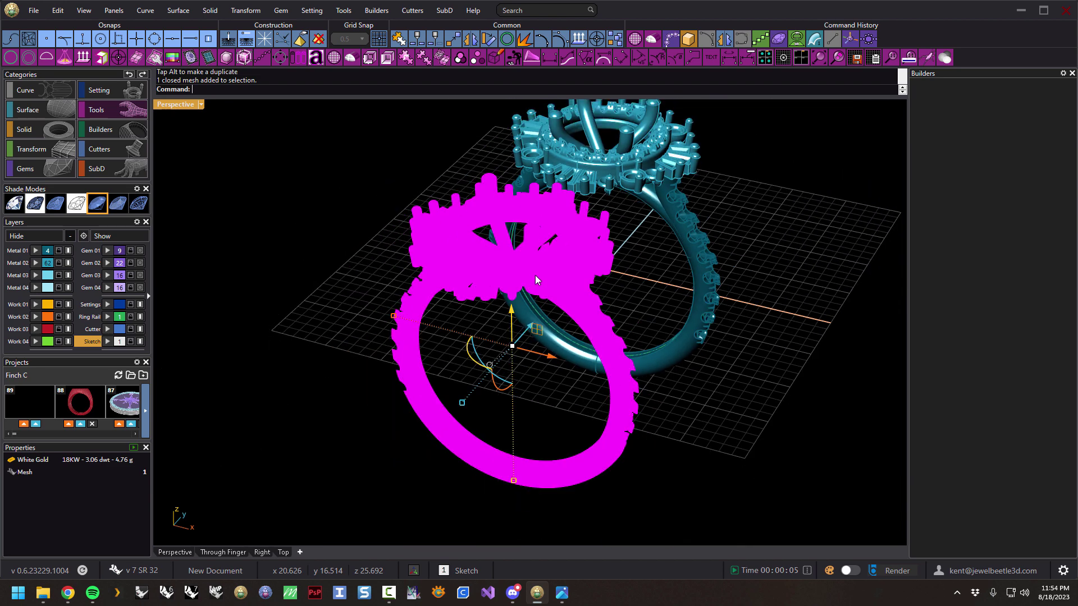
{"action": "left_click", "coordinate": [648, 284]}
{"action": "mouse_move", "coordinate": [582, 284]}
{"action": "right_mouse_down"}
{"action": "mouse_move", "coordinate": [572, 362]}
{"action": "mouse_move", "coordinate": [568, 287]}
{"action": "right_mouse_up"}
{"action": "scroll", "coordinate": [606, 342], "scroll_direction": "up", "scroll_amount": 8}
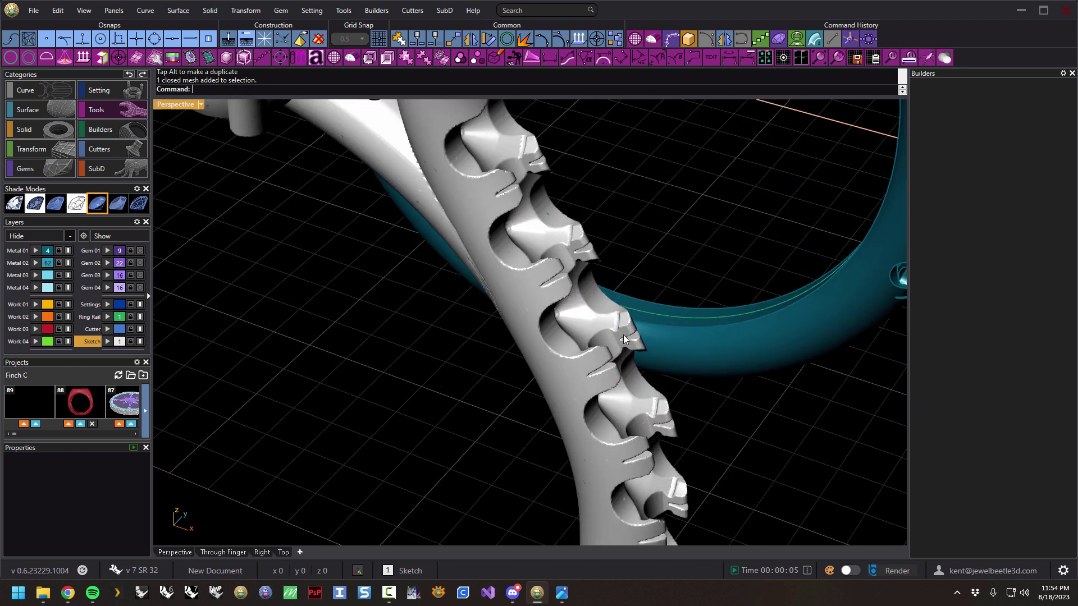
{"action": "scroll", "coordinate": [556, 273], "scroll_direction": "up", "scroll_amount": 4}
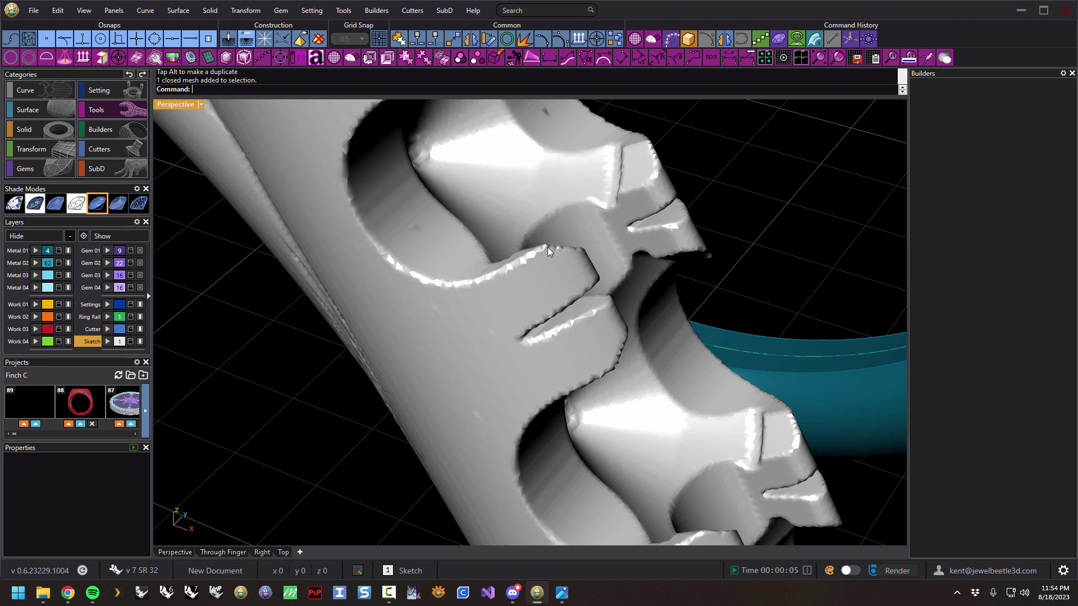
{"action": "scroll", "coordinate": [548, 247], "scroll_direction": "down", "scroll_amount": 10}
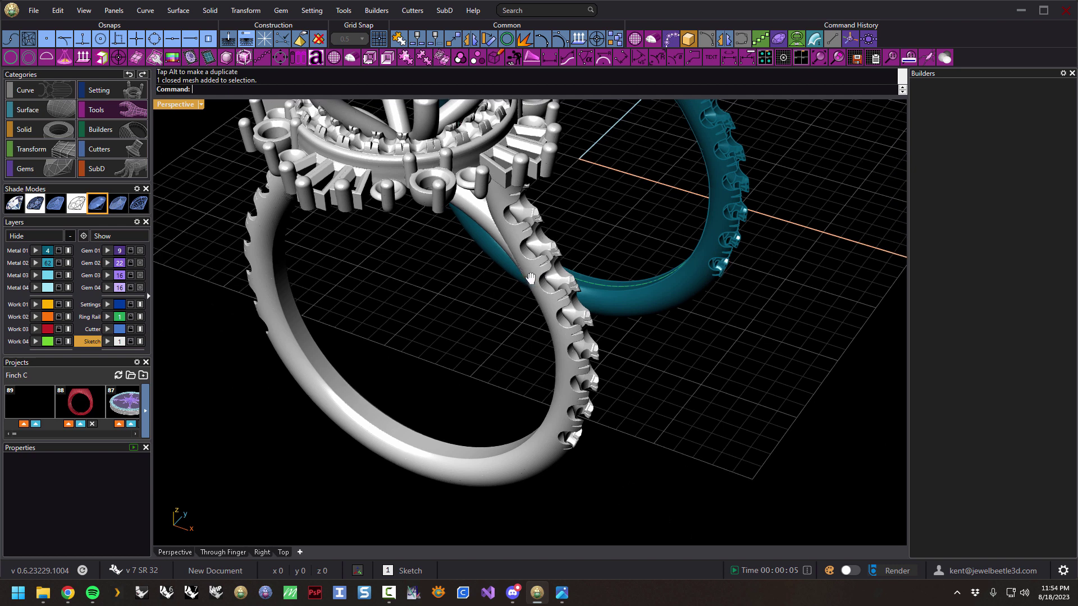
- Reduce the unsmoothed CubeSize 1000 ring mesh's polygon count by 85 percent with ReduceMesh and deselect it
{"action": "scroll", "coordinate": [530, 277], "scroll_direction": "down", "scroll_amount": 5}
{"action": "right_click_drag", "start_coordinate": [530, 278], "coordinate": [476, 317]}
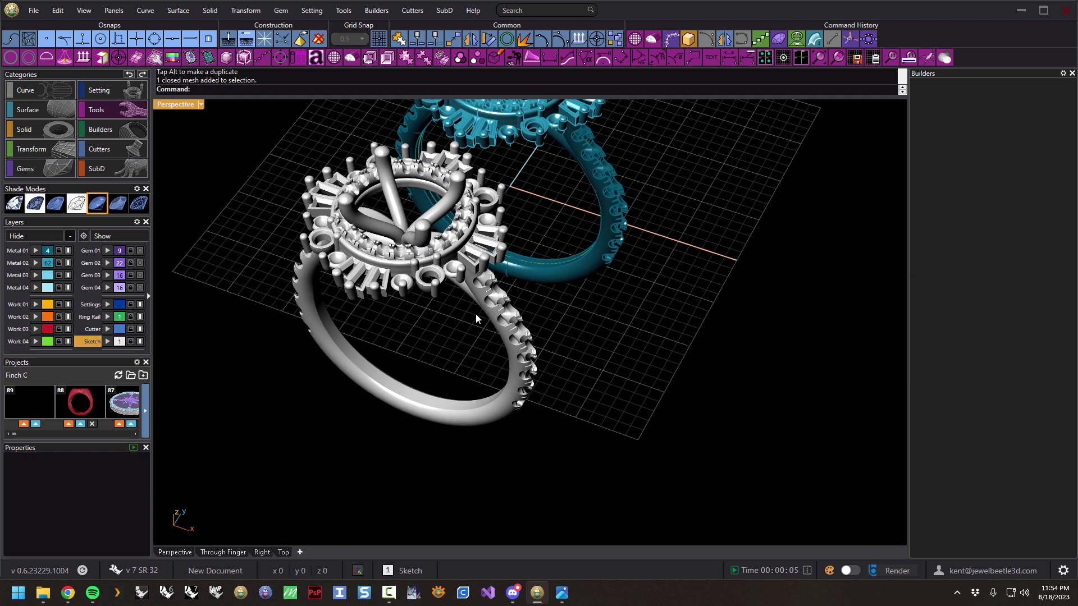
{"action": "left_click", "coordinate": [413, 258]}
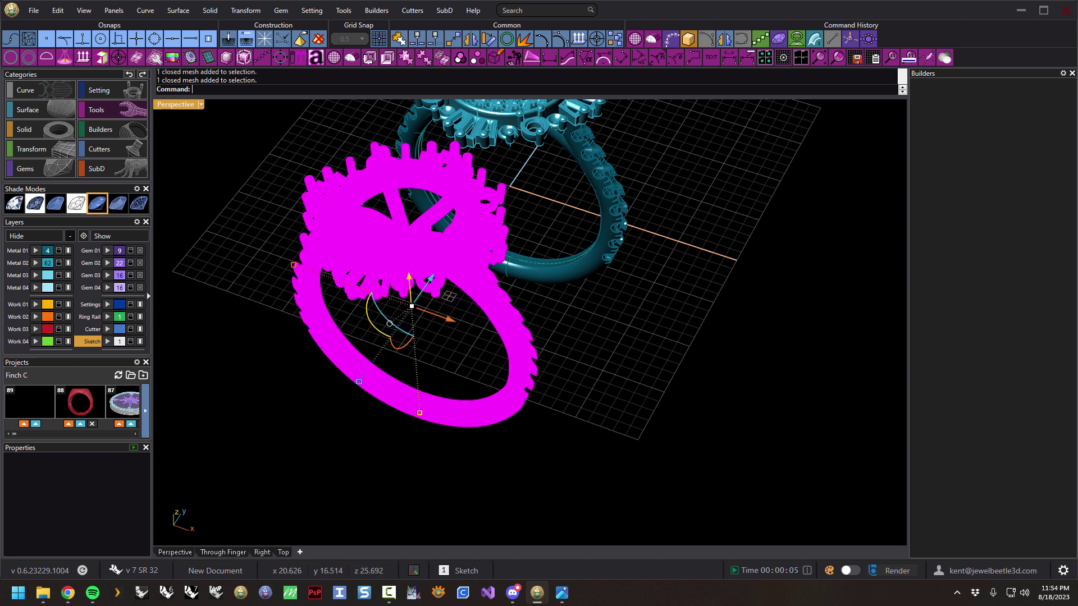
{"action": "type", "text": "Reduc"}
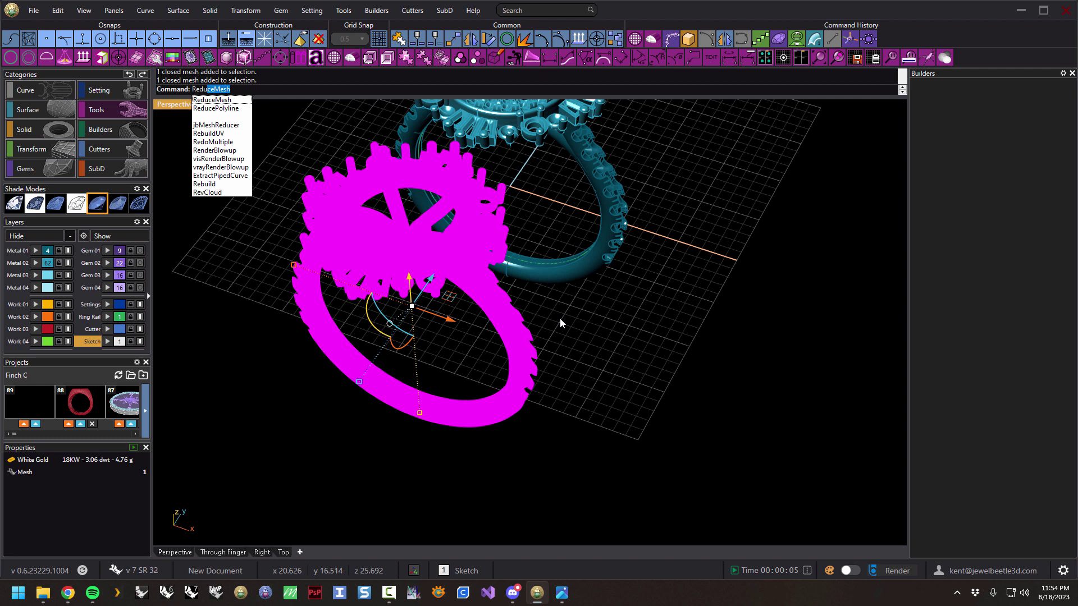
{"action": "left_click", "coordinate": [219, 101]}
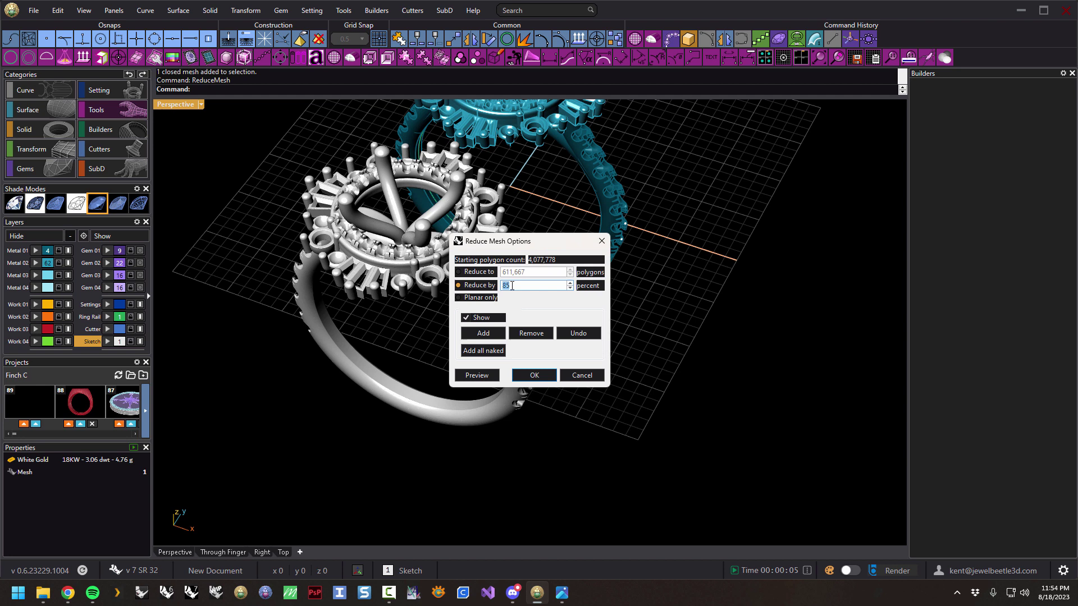
{"action": "type", "text": "0"}
{"action": "key", "text": "BackSpace"}
{"action": "type", "text": "85"}
{"action": "double_click", "coordinate": [506, 285]}
{"action": "left_click", "coordinate": [534, 376]}
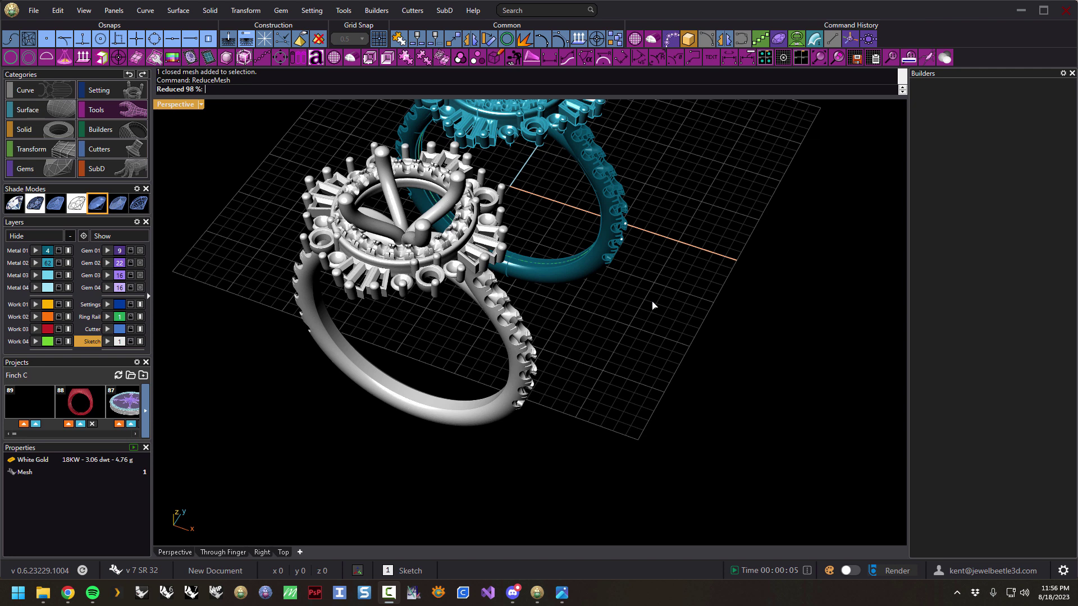
{"action": "type", "text": "85"}
{"action": "key", "text": "Return"}
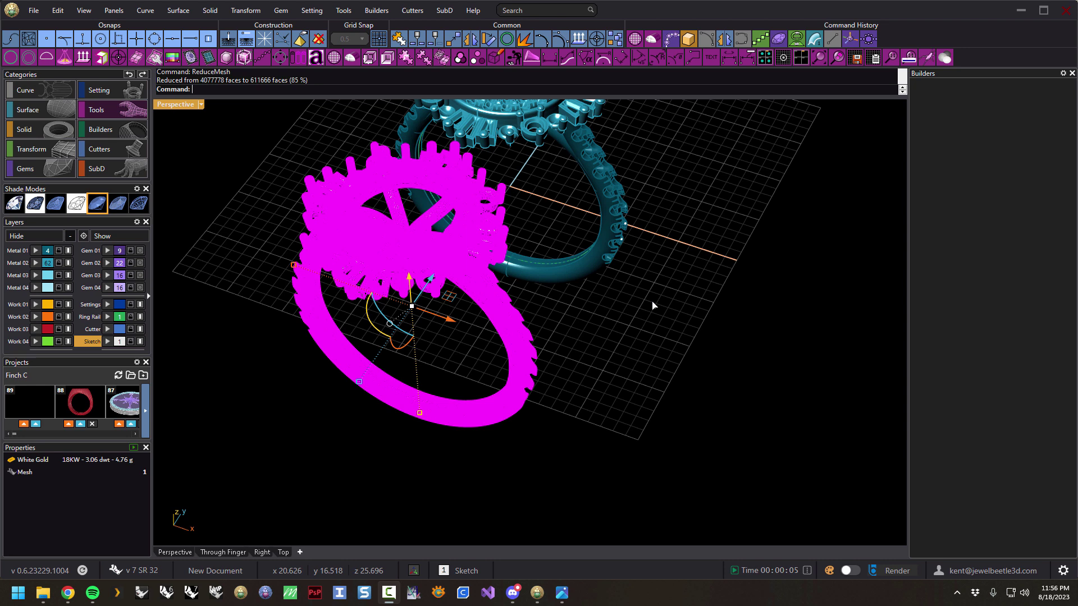
{"action": "key", "text": "Escape"}
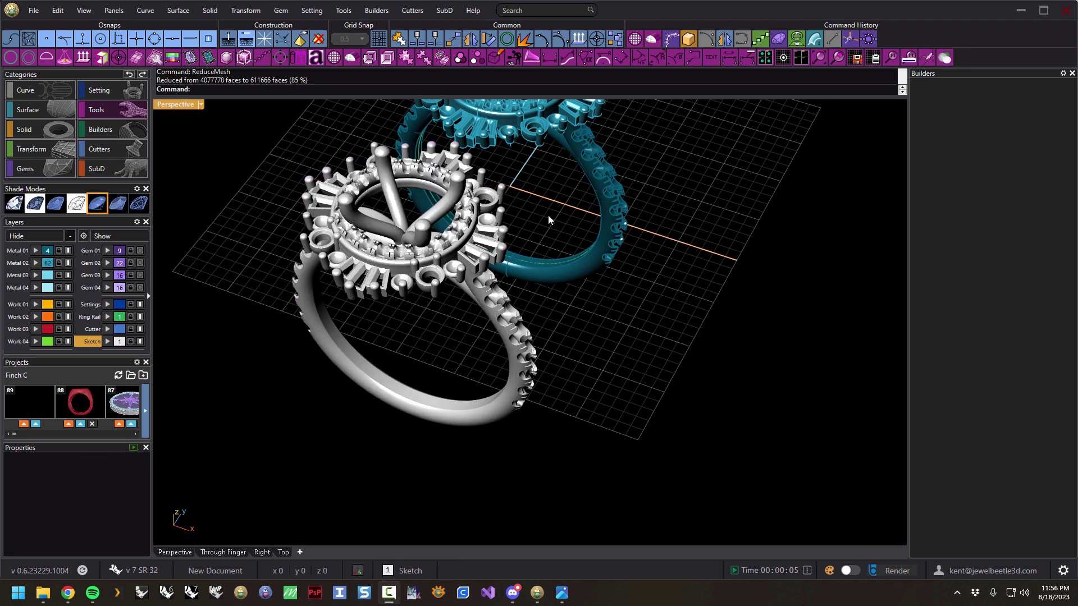
- Examine the reduced mesh's wire density around the baguette settings and prongs of the halo
{"action": "right_click_drag", "start_coordinate": [485, 358], "coordinate": [469, 241]}
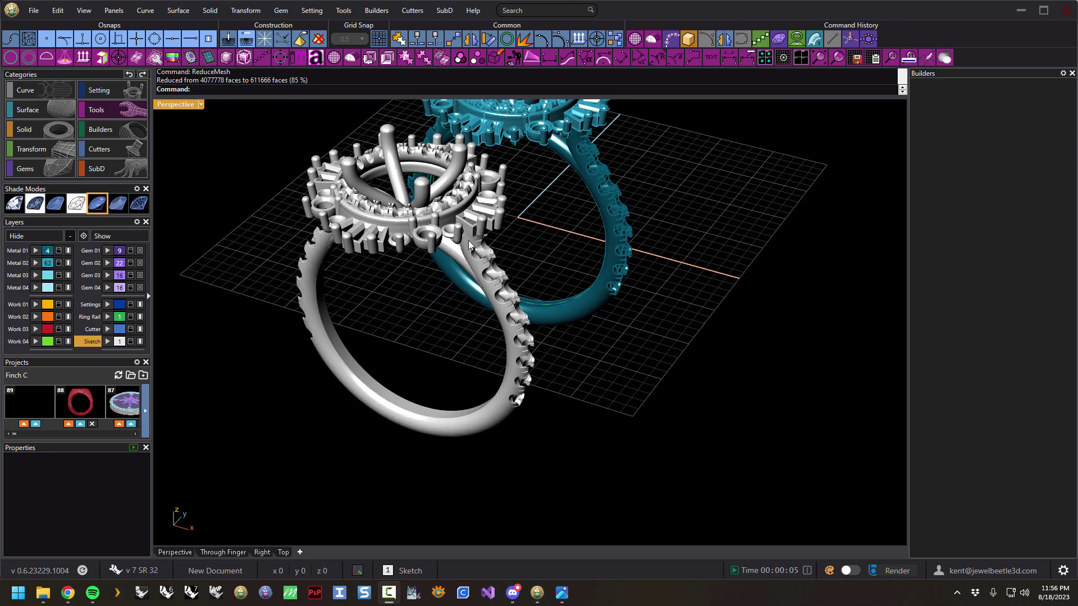
{"action": "scroll", "coordinate": [494, 230], "scroll_direction": "up", "scroll_amount": 5}
{"action": "left_click", "coordinate": [528, 234]}
{"action": "scroll", "coordinate": [615, 270], "scroll_direction": "up", "scroll_amount": 5}
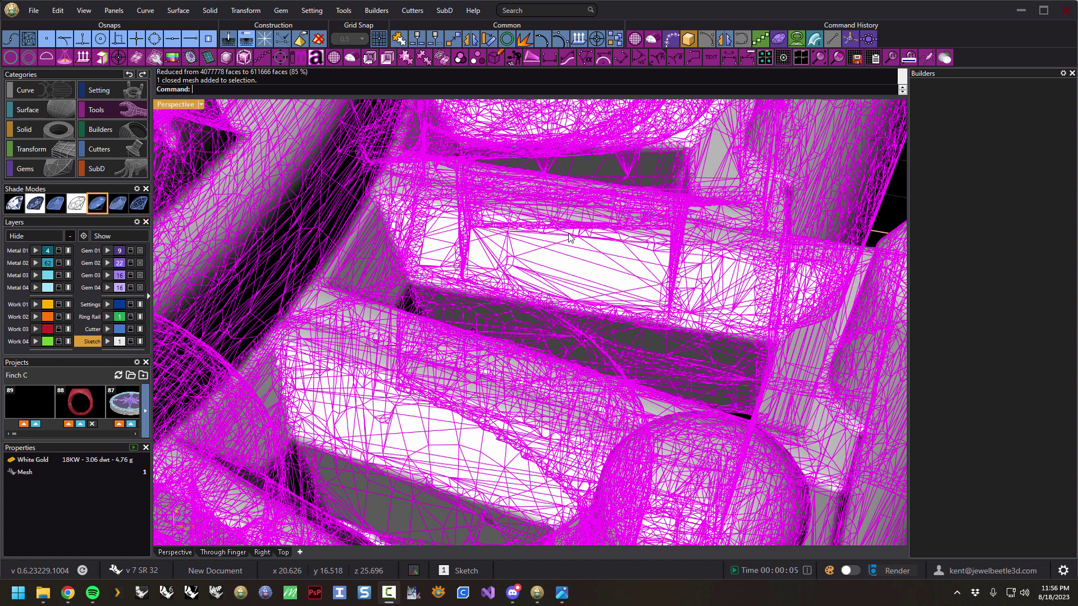
{"action": "scroll", "coordinate": [597, 296], "scroll_direction": "down", "scroll_amount": 2}
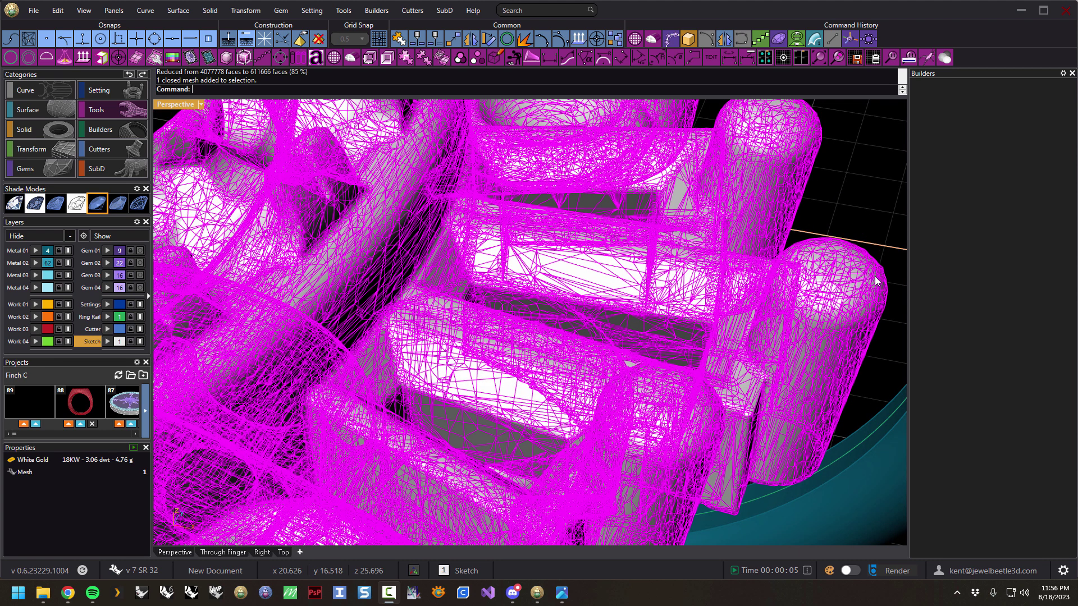
{"action": "scroll", "coordinate": [728, 174], "scroll_direction": "down", "scroll_amount": 6}
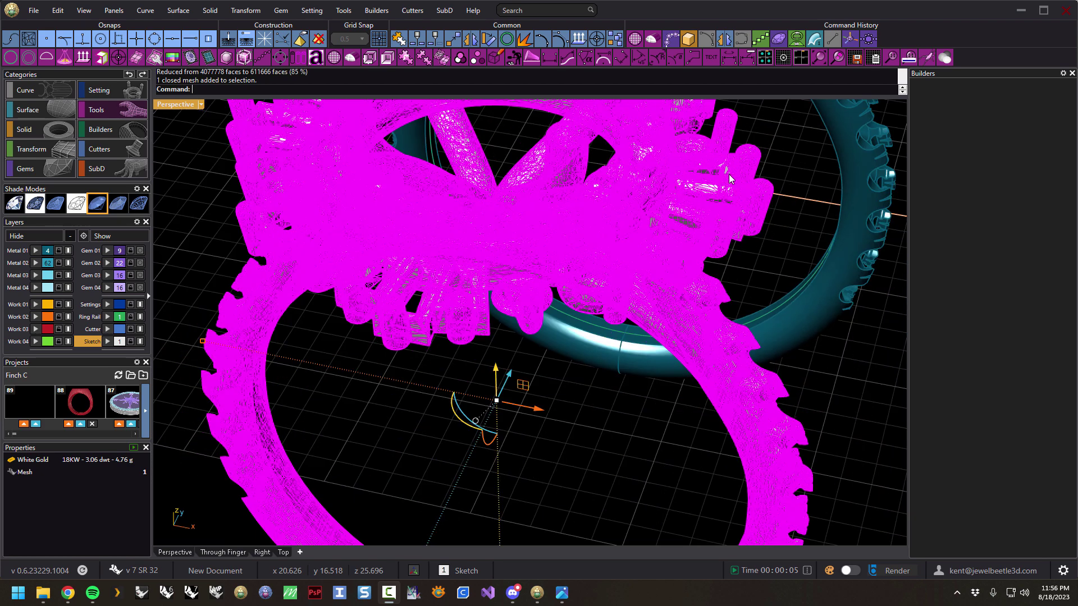
{"action": "left_click", "coordinate": [808, 365]}
- Examine the reduced mesh's shank pavé up close, both as plain shaded surface and with its mesh wires highlighted
{"action": "scroll", "coordinate": [808, 365], "scroll_direction": "up", "scroll_amount": 4}
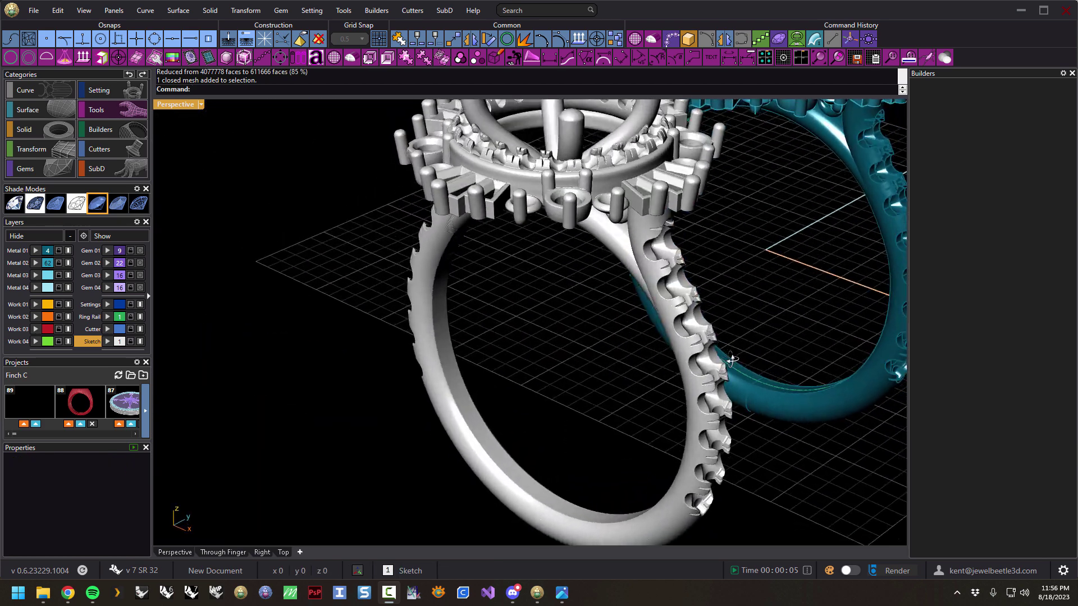
{"action": "scroll", "coordinate": [723, 372], "scroll_direction": "up", "scroll_amount": 5}
{"action": "scroll", "coordinate": [697, 349], "scroll_direction": "down", "scroll_amount": 5}
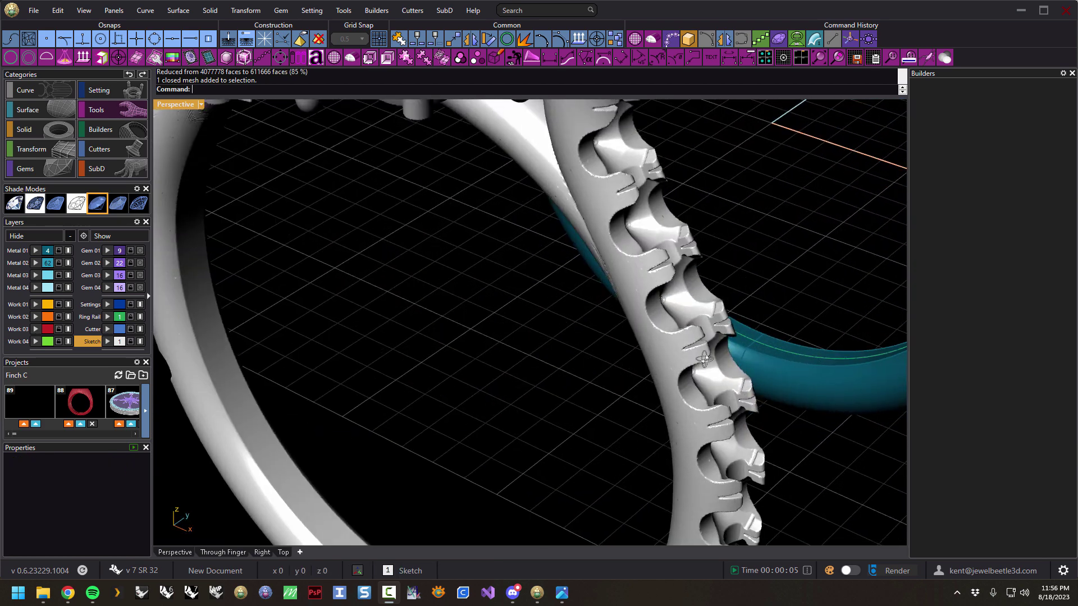
{"action": "scroll", "coordinate": [573, 291], "scroll_direction": "up", "scroll_amount": 3}
{"action": "scroll", "coordinate": [573, 293], "scroll_direction": "down", "scroll_amount": 4}
{"action": "right_click_drag", "start_coordinate": [573, 293], "coordinate": [540, 266]}
{"action": "left_click", "coordinate": [574, 206]}
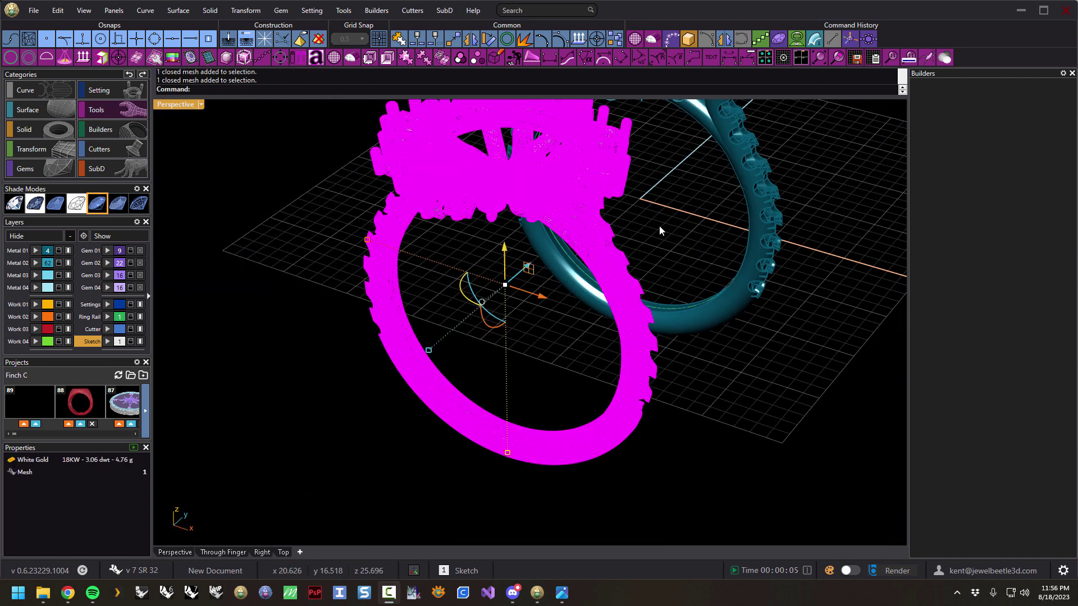
{"action": "scroll", "coordinate": [608, 269], "scroll_direction": "up", "scroll_amount": 5}
{"action": "scroll", "coordinate": [608, 264], "scroll_direction": "up", "scroll_amount": 4}
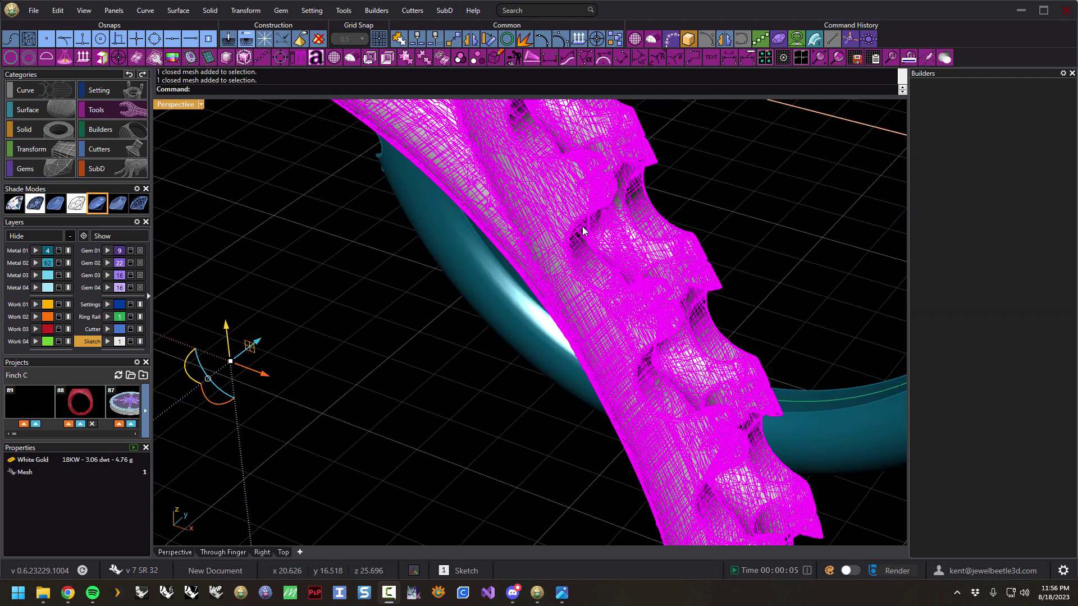
{"action": "scroll", "coordinate": [471, 168], "scroll_direction": "up", "scroll_amount": 4}
{"action": "scroll", "coordinate": [449, 162], "scroll_direction": "down", "scroll_amount": 6}
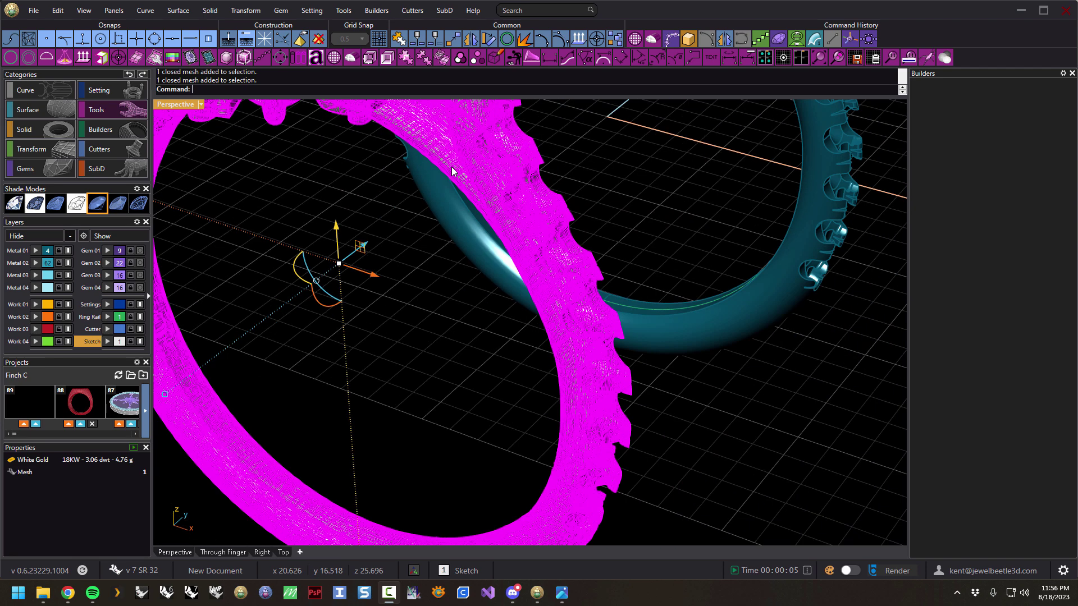
{"action": "left_click", "coordinate": [571, 176]}
{"action": "scroll", "coordinate": [518, 233], "scroll_direction": "up", "scroll_amount": 3}
{"action": "scroll", "coordinate": [517, 233], "scroll_direction": "up", "scroll_amount": 2}
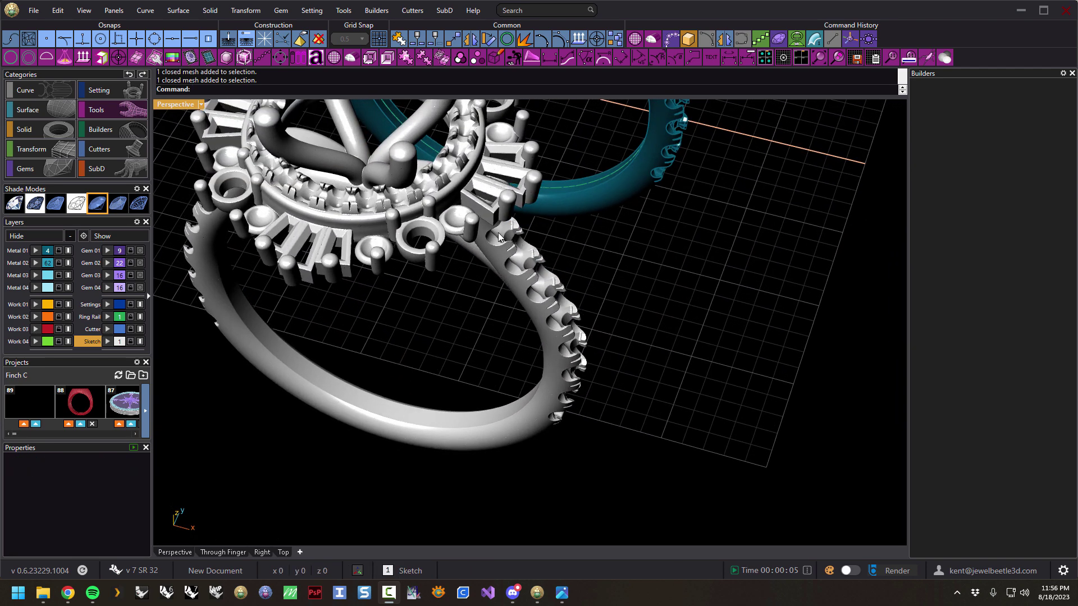
- View the rings briefly in the shade mode showing mesh wires, return to plain shading and inspect the halo settings
{"action": "left_click", "coordinate": [119, 205]}
{"action": "mouse_move", "coordinate": [494, 284]}
{"action": "right_mouse_down"}
{"action": "mouse_move", "coordinate": [510, 228]}
{"action": "mouse_move", "coordinate": [617, 200]}
{"action": "mouse_move", "coordinate": [535, 234]}
{"action": "mouse_move", "coordinate": [533, 294]}
{"action": "mouse_move", "coordinate": [511, 278]}
{"action": "right_mouse_up"}
{"action": "scroll", "coordinate": [511, 228], "scroll_direction": "up", "scroll_amount": 3}
{"action": "scroll", "coordinate": [535, 233], "scroll_direction": "down", "scroll_amount": 5}
{"action": "scroll", "coordinate": [511, 279], "scroll_direction": "down", "scroll_amount": 4}
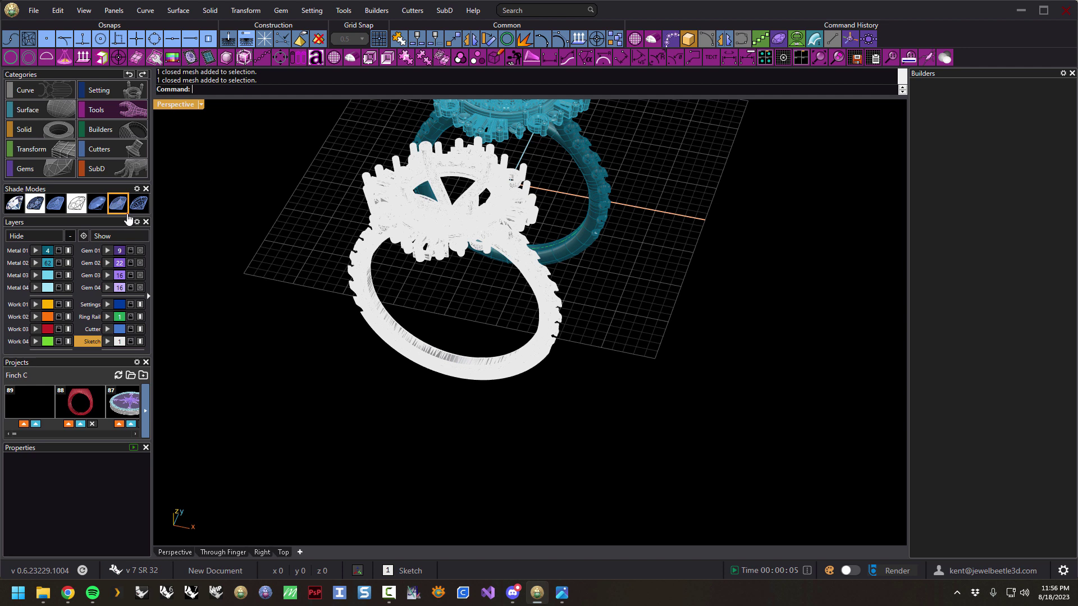
{"action": "left_click", "coordinate": [98, 204]}
{"action": "scroll", "coordinate": [508, 255], "scroll_direction": "up", "scroll_amount": 4}
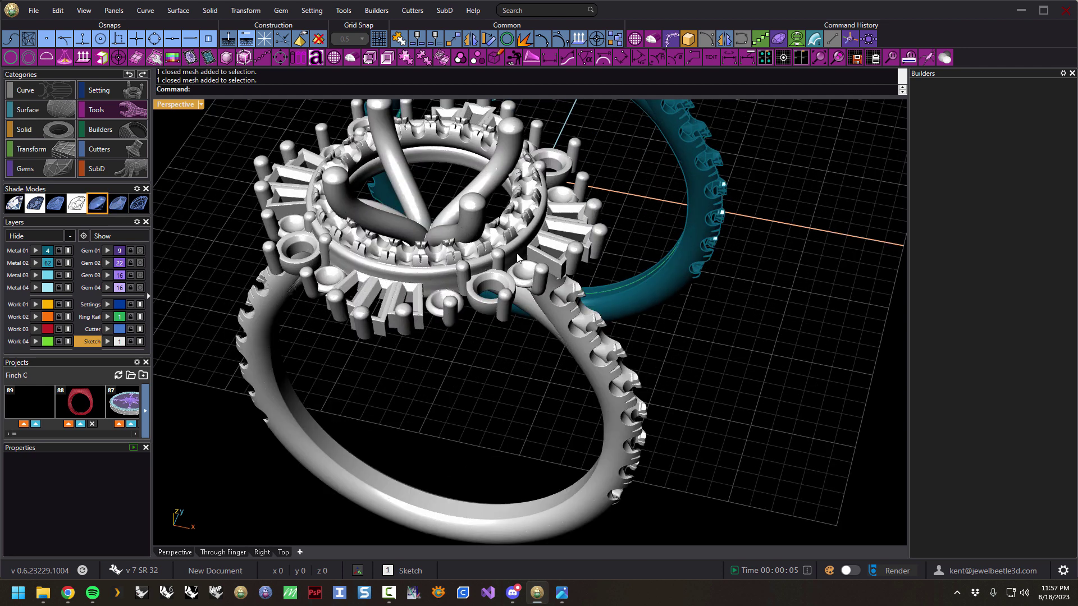
{"action": "scroll", "coordinate": [510, 248], "scroll_direction": "up", "scroll_amount": 2}
{"action": "scroll", "coordinate": [470, 239], "scroll_direction": "up", "scroll_amount": 2}
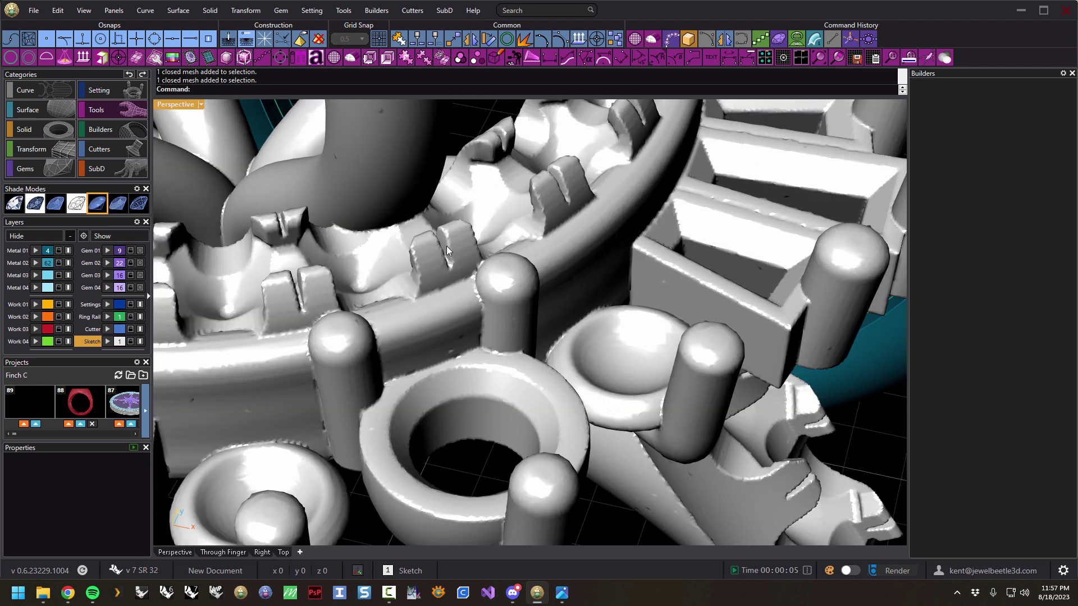
{"action": "scroll", "coordinate": [521, 298], "scroll_direction": "down", "scroll_amount": 8}
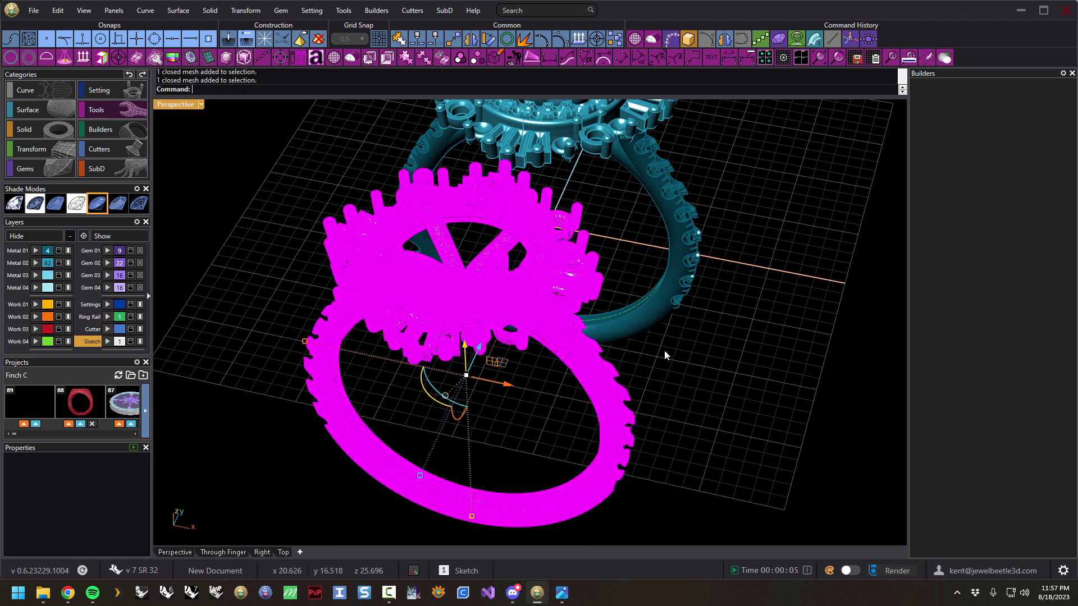
- Smooth the reduced ring mesh in X, Y and Z with smooth factor 1 and 5 steps
{"action": "left_click", "coordinate": [31, 150]}
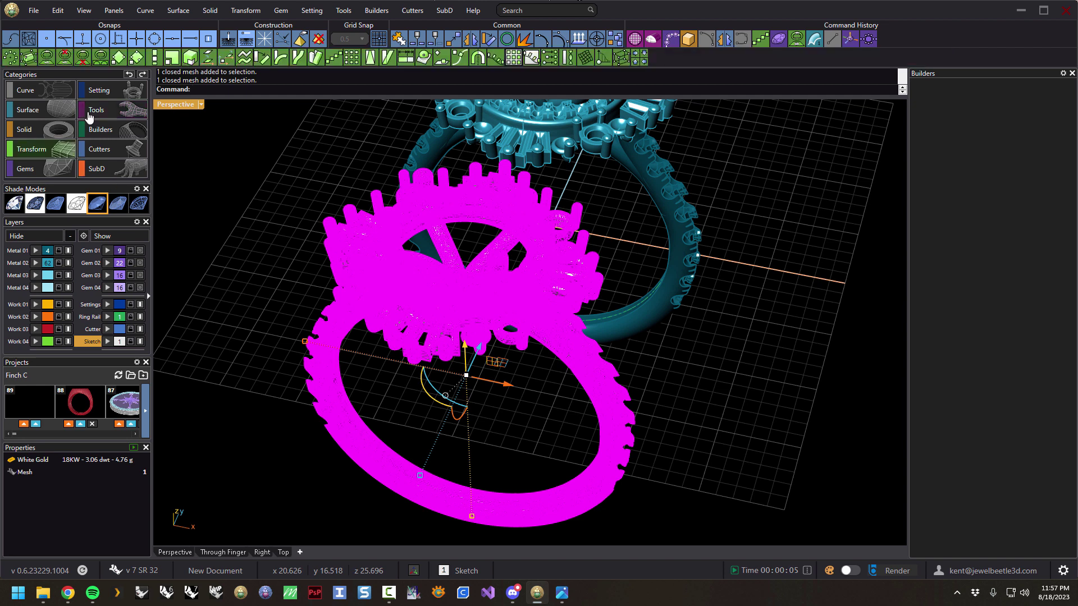
{"action": "left_click", "coordinate": [246, 59]}
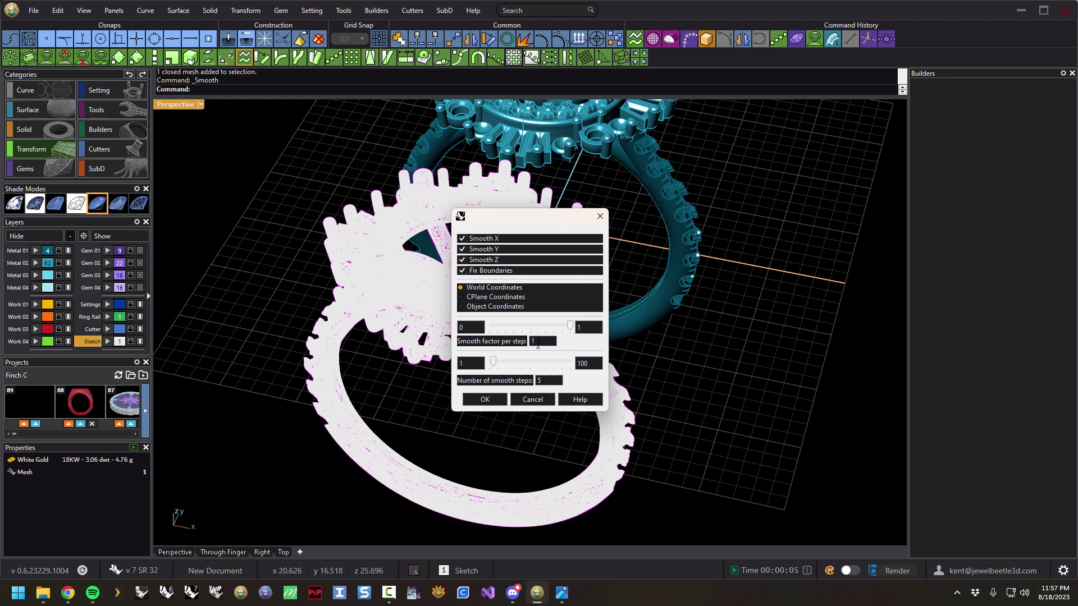
{"action": "left_click", "coordinate": [492, 401]}
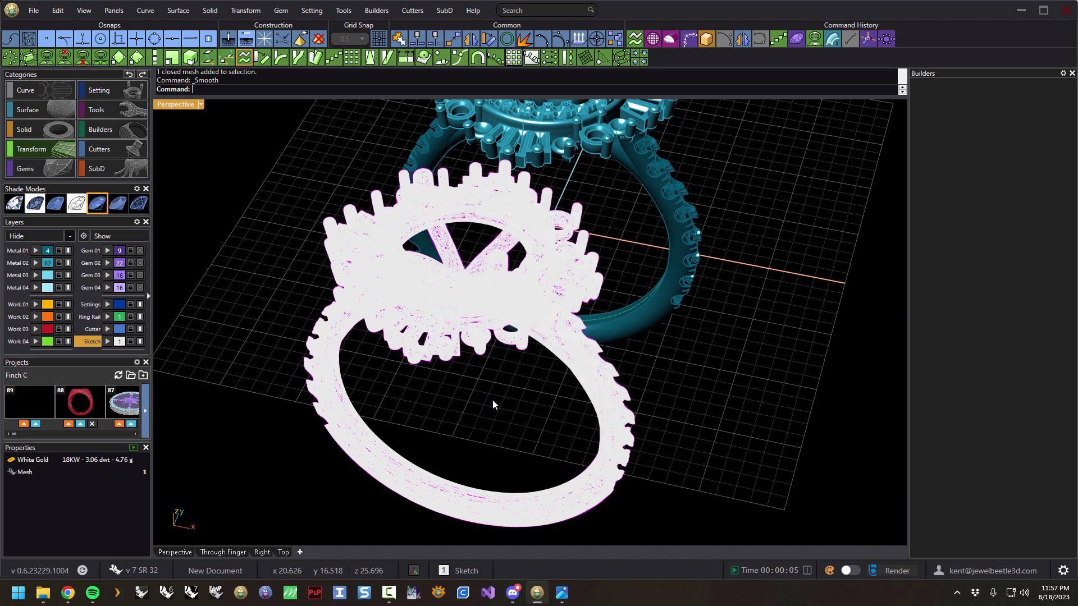
{"action": "left_click", "coordinate": [548, 382]}
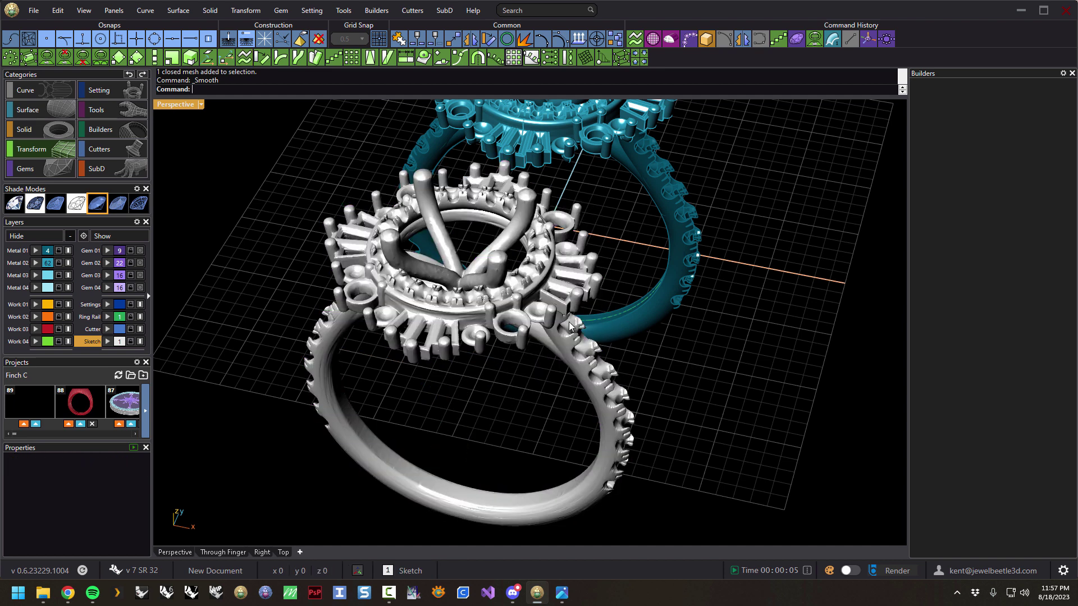
{"action": "scroll", "coordinate": [577, 337], "scroll_direction": "up", "scroll_amount": 5}
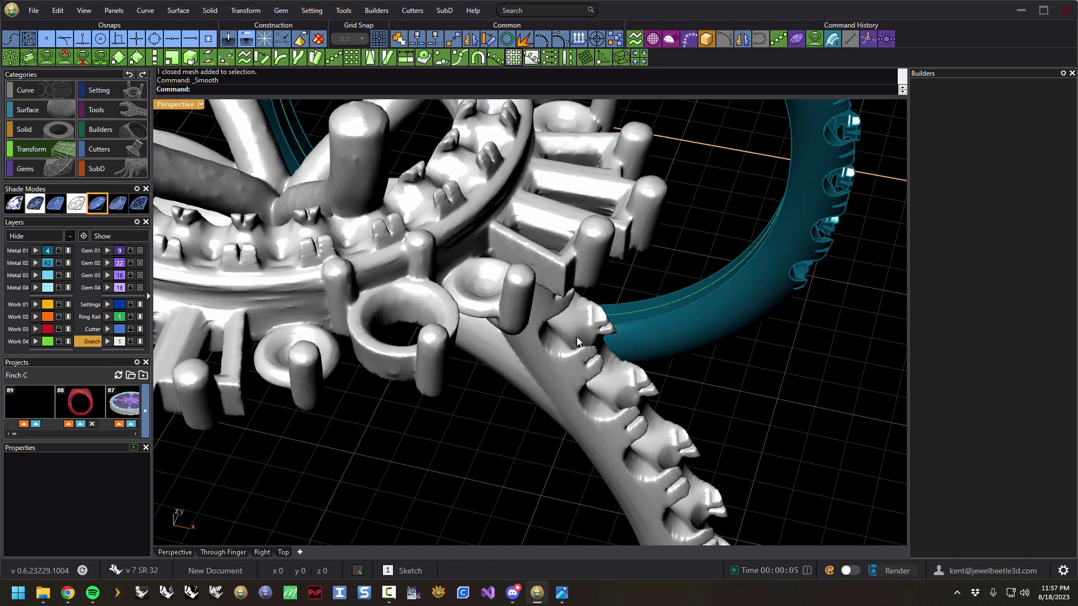
- Apply a second smoothing to the ring mesh with the same factor of 1 and 5 steps, and deselect it
{"action": "left_click", "coordinate": [421, 251]}
{"action": "key", "text": "Return"}
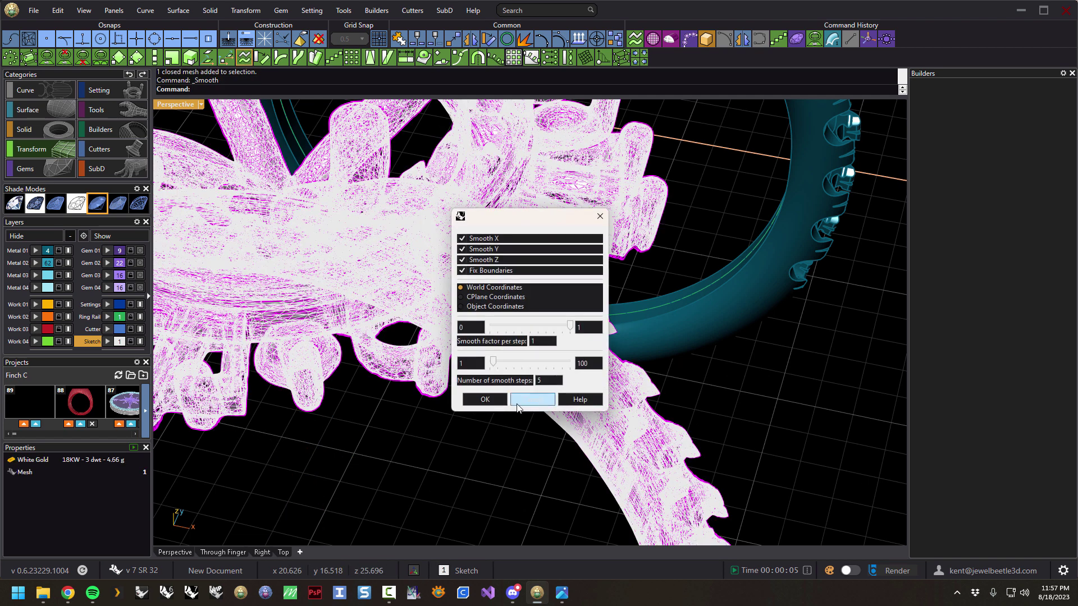
{"action": "left_click", "coordinate": [487, 399]}
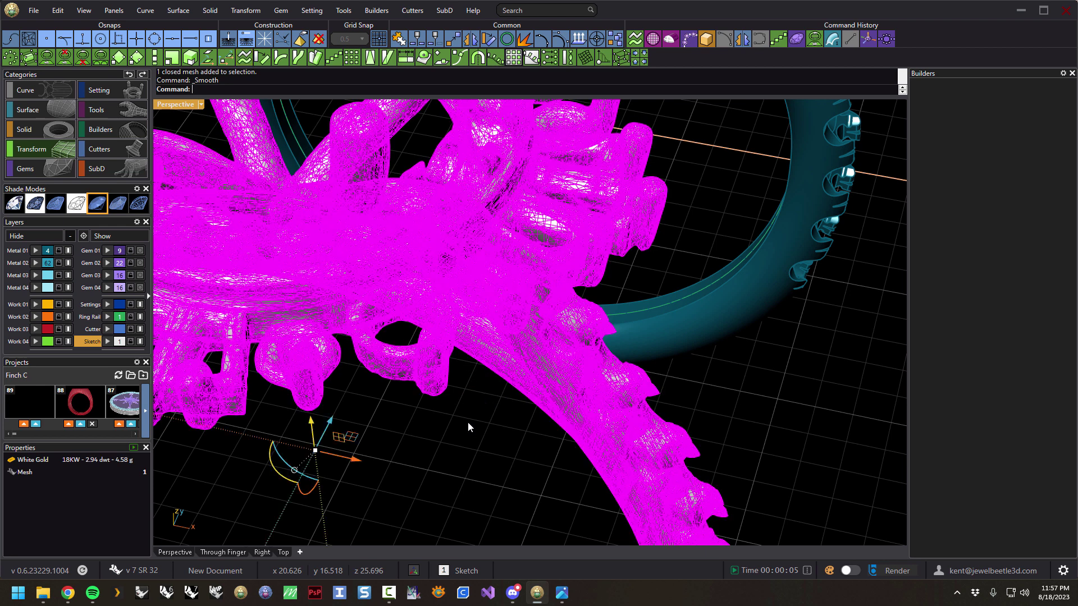
{"action": "left_click", "coordinate": [465, 422]}
{"action": "right_click_drag", "start_coordinate": [440, 388], "coordinate": [462, 358]}
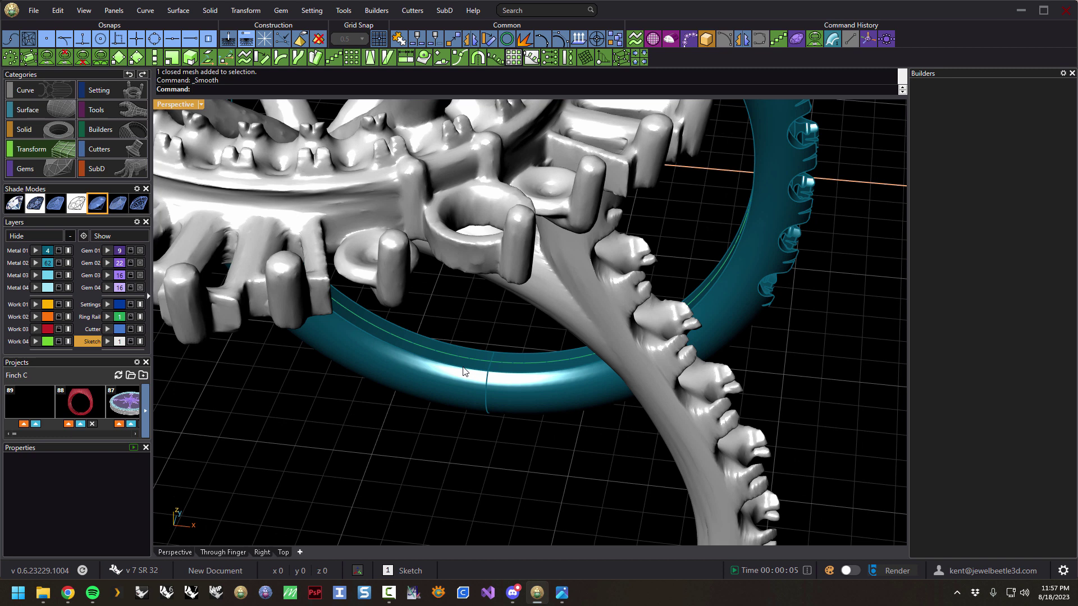
- Undo the second smoothing of the ring mesh and check the once-smoothed halo up close
{"action": "key", "text": "ctrl+z"}
{"action": "key", "text": "Escape"}
{"action": "scroll", "coordinate": [483, 329], "scroll_direction": "down", "scroll_amount": 5}
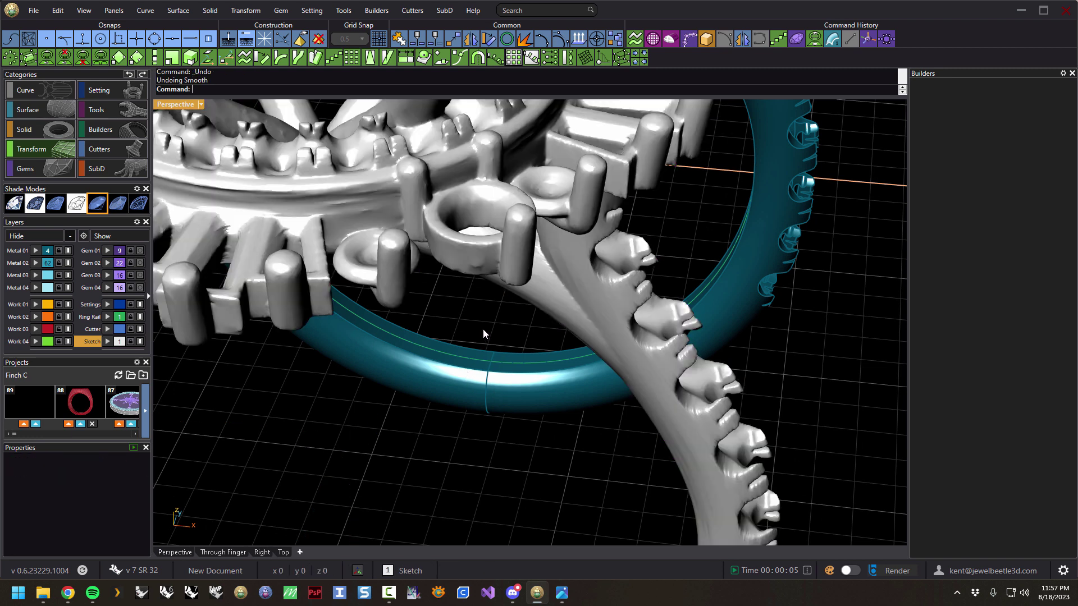
{"action": "right_click_drag", "start_coordinate": [478, 329], "coordinate": [464, 362]}
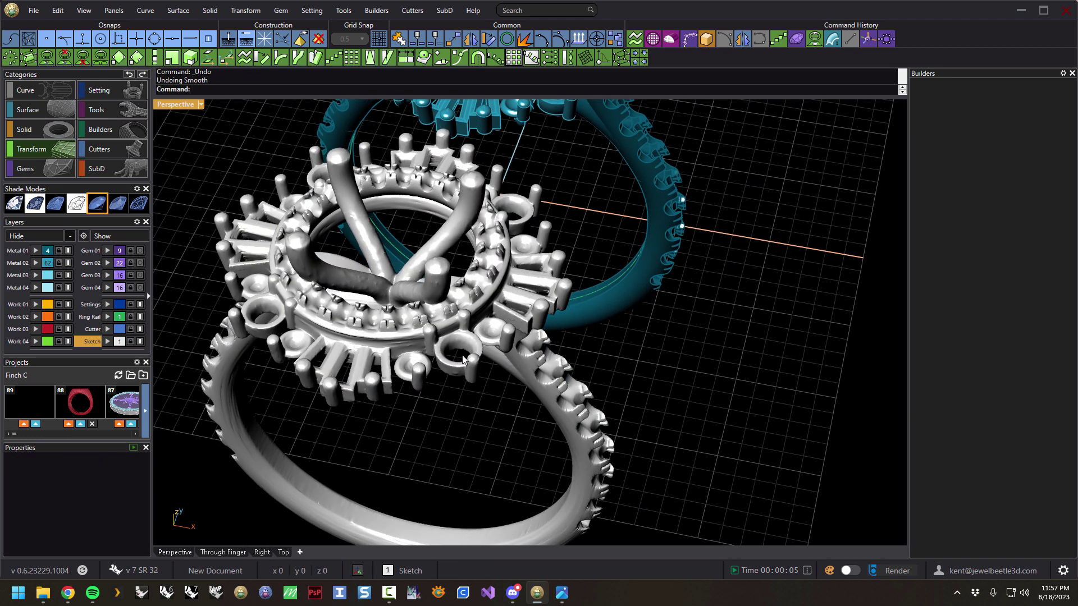
{"action": "scroll", "coordinate": [393, 278], "scroll_direction": "up", "scroll_amount": 5}
{"action": "scroll", "coordinate": [432, 267], "scroll_direction": "down", "scroll_amount": 2}
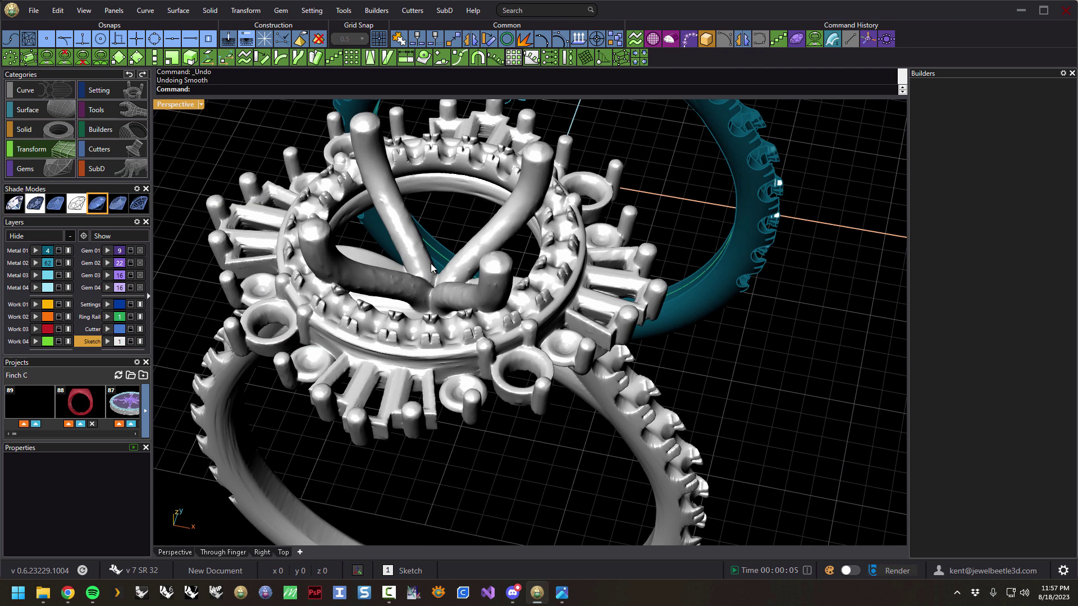
- Undo the first smoothing of the ring mesh as well and check the unsmoothed centre prongs
{"action": "left_click", "coordinate": [432, 269]}
{"action": "key", "text": "Escape"}
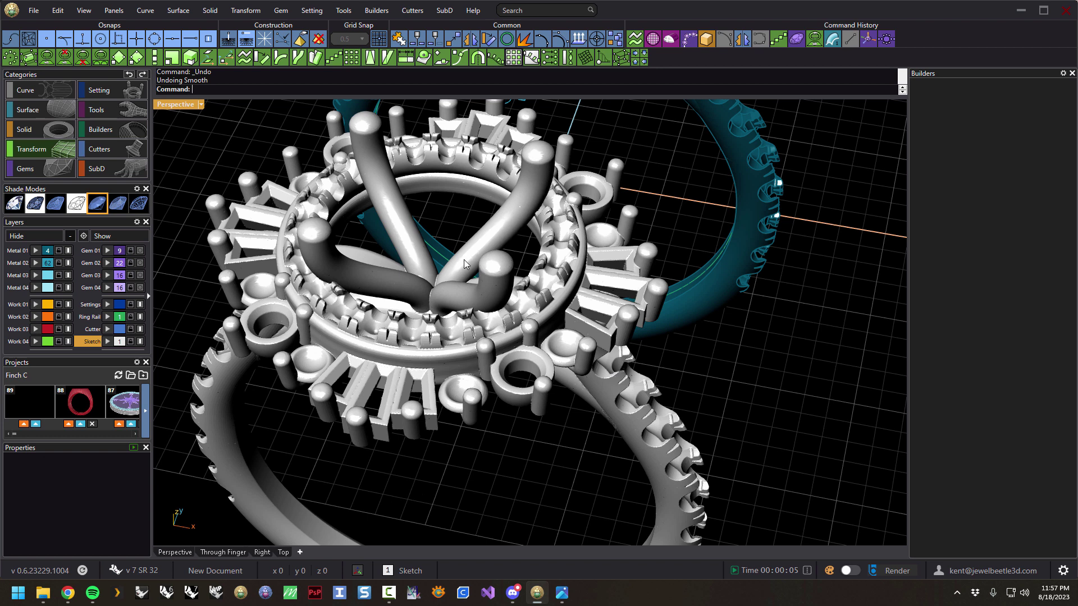
{"action": "scroll", "coordinate": [420, 264], "scroll_direction": "up", "scroll_amount": 5}
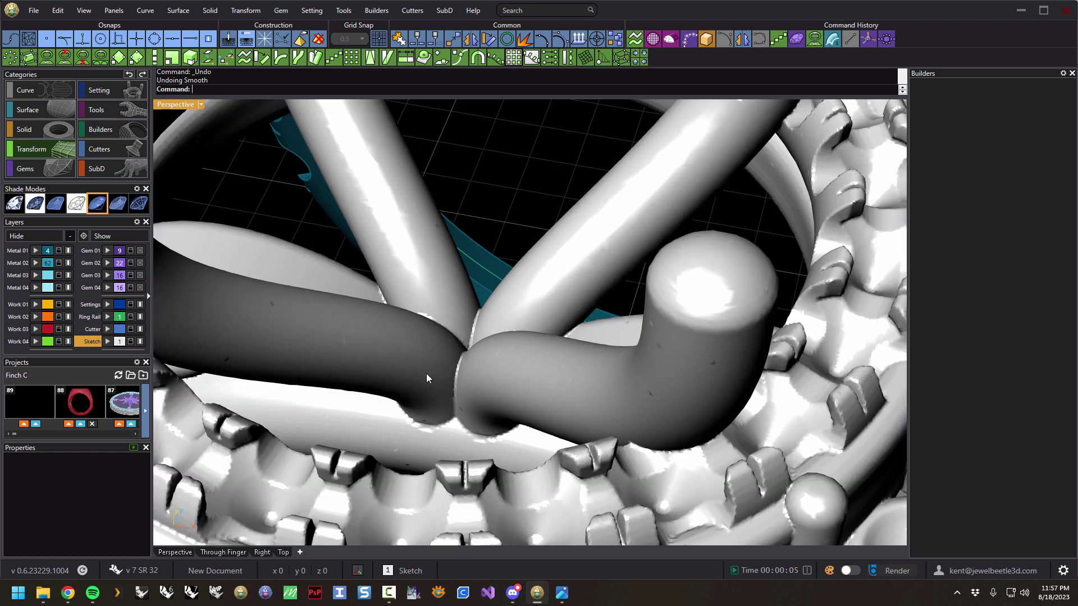
{"action": "scroll", "coordinate": [426, 373], "scroll_direction": "down", "scroll_amount": 10}
{"action": "right_click_drag", "start_coordinate": [426, 373], "coordinate": [479, 408]}
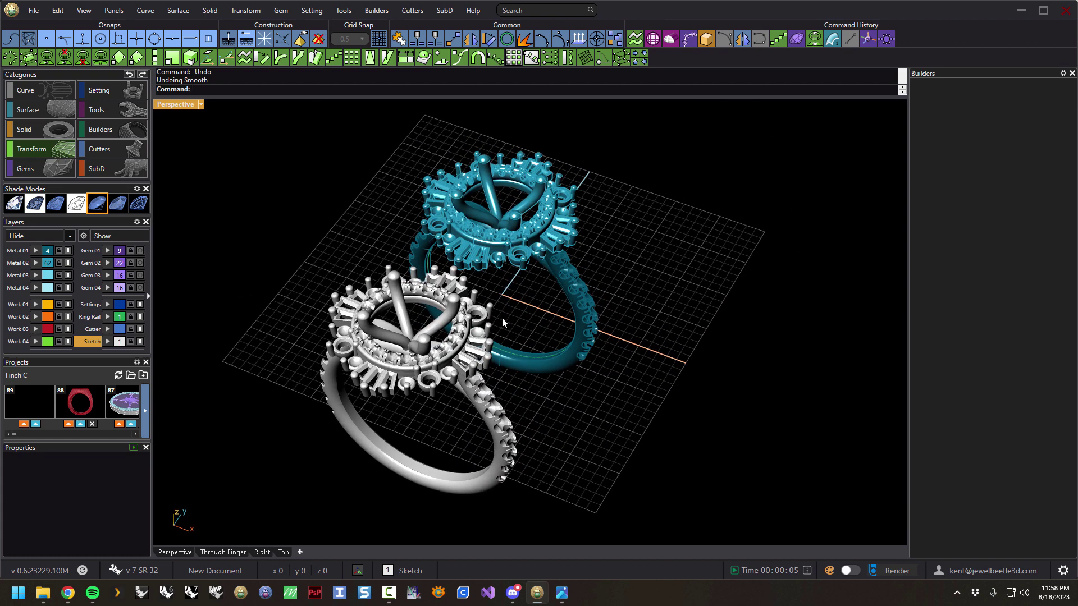
- Delete the previous voxel mesh and start voxelizing all parts of the original ring with a CubeSize of 550
{"action": "left_click", "coordinate": [460, 313]}
{"action": "key", "text": "Delete"}
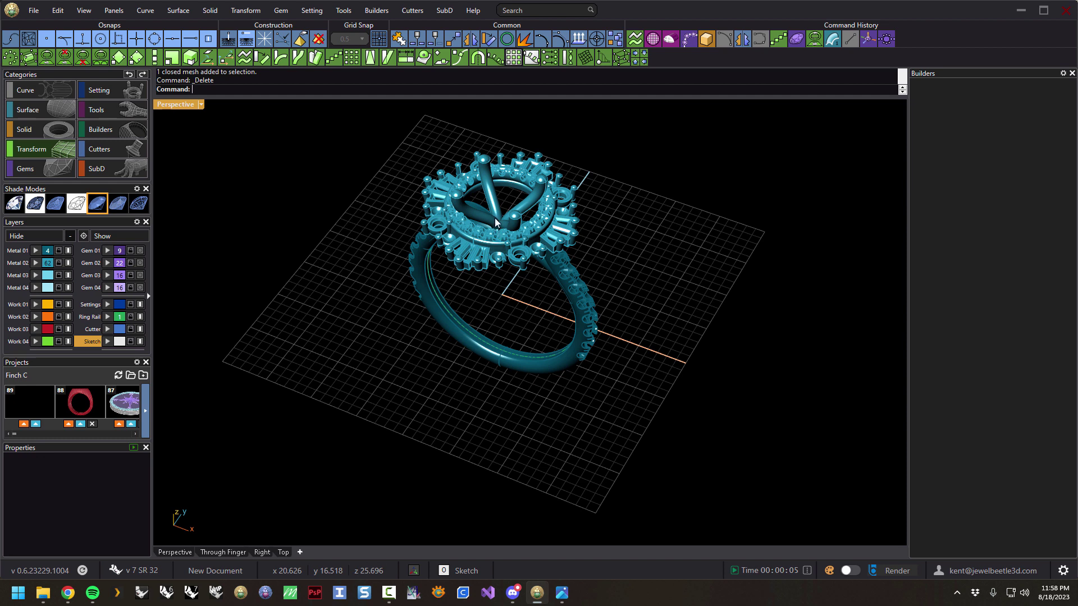
{"action": "left_click_drag", "start_coordinate": [371, 120], "coordinate": [713, 442]}
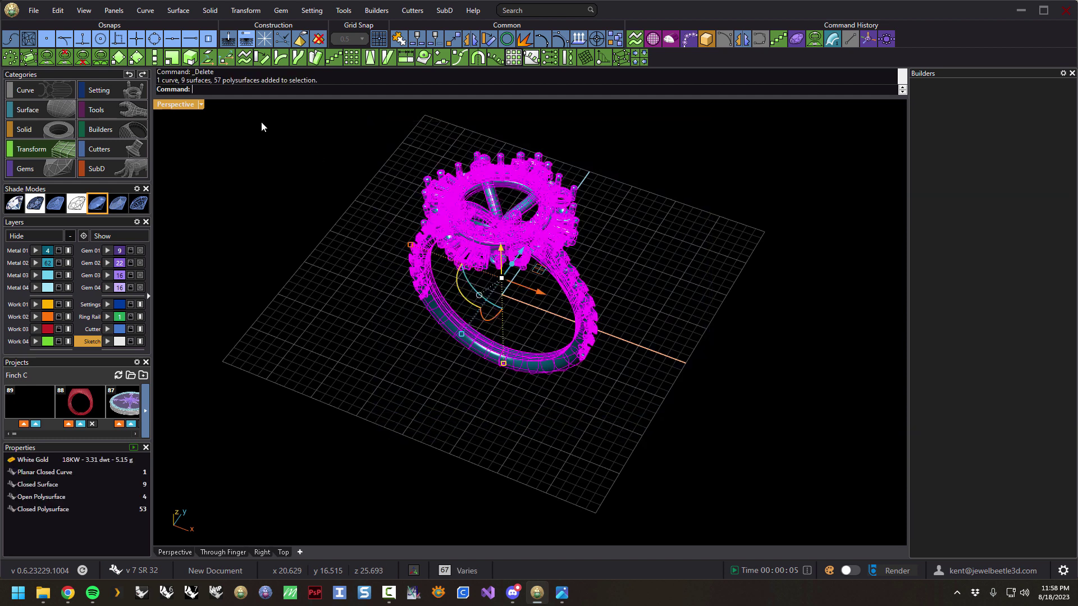
{"action": "left_click", "coordinate": [653, 39]}
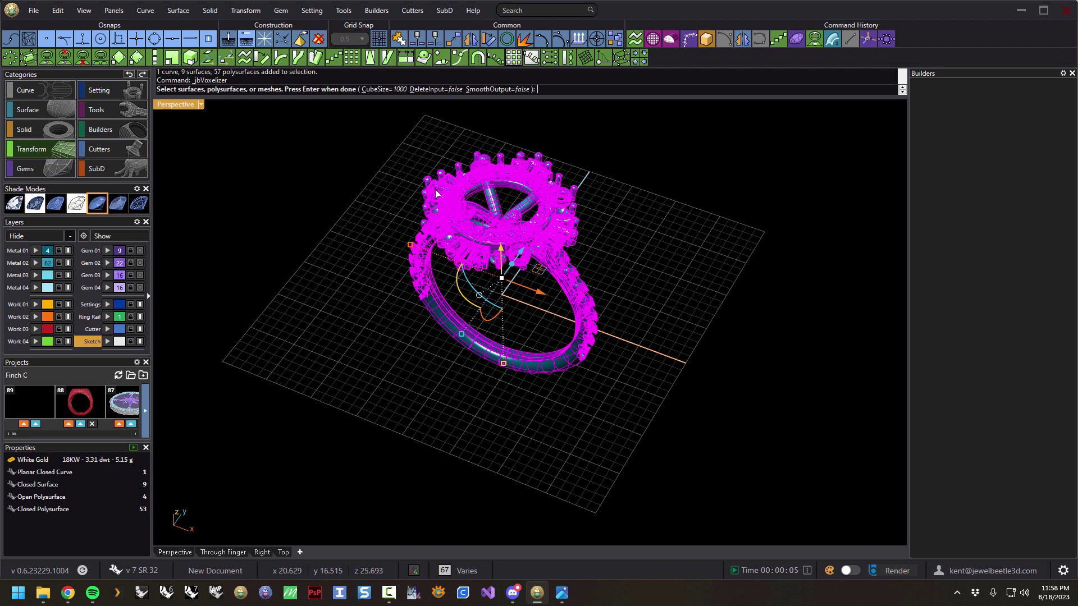
{"action": "left_click", "coordinate": [377, 89]}
{"action": "type", "text": "550"}
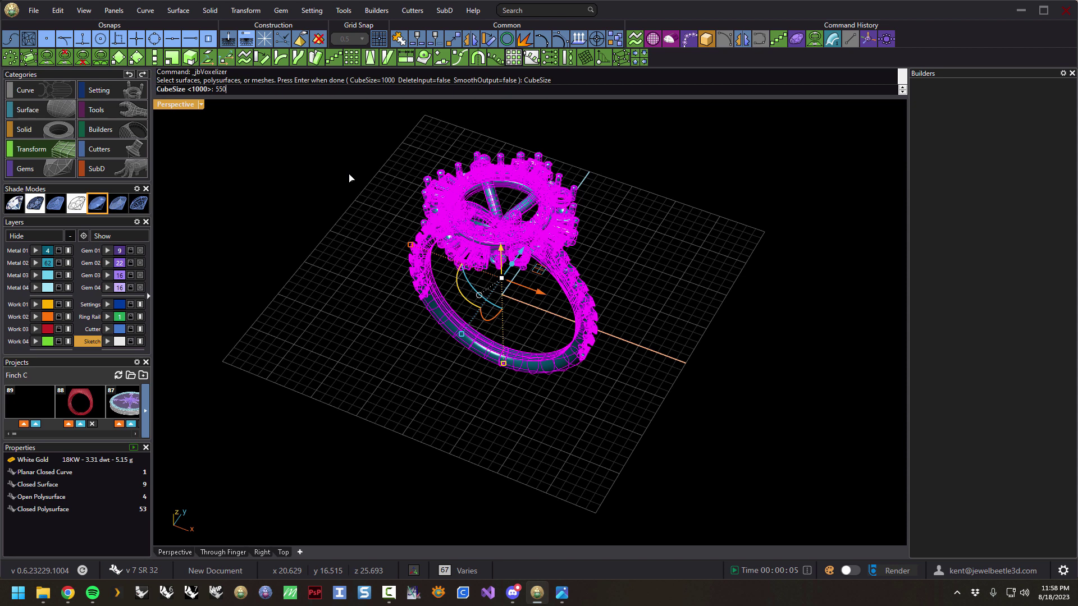
{"action": "key", "text": "Return"}
- Enable SmoothOutput with 4 smooth passes, generate the voxel mesh and clear the selection
{"action": "left_click", "coordinate": [489, 90]}
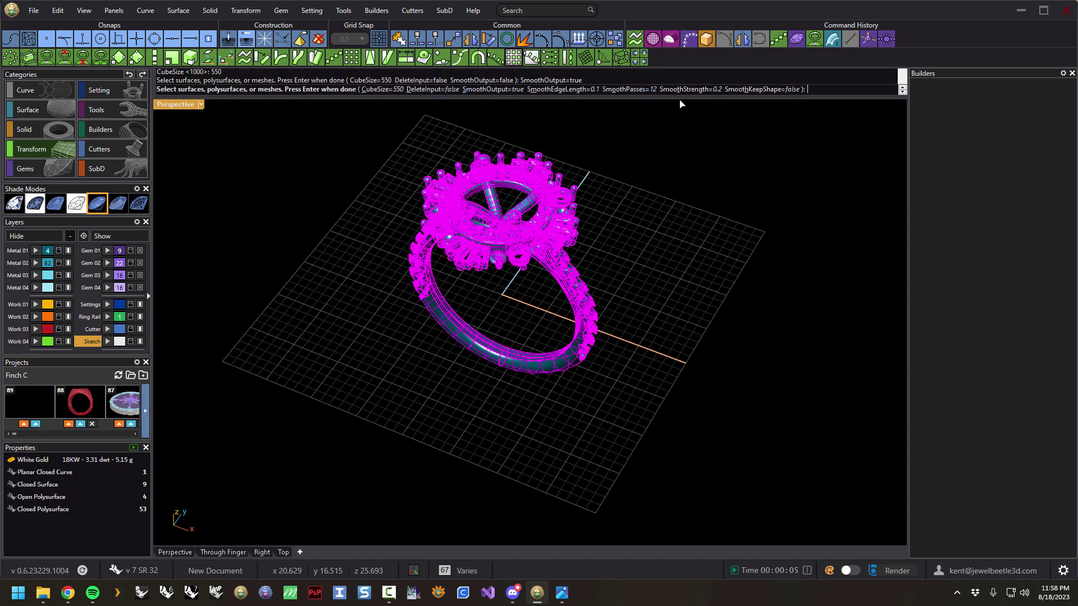
{"action": "left_click", "coordinate": [629, 93]}
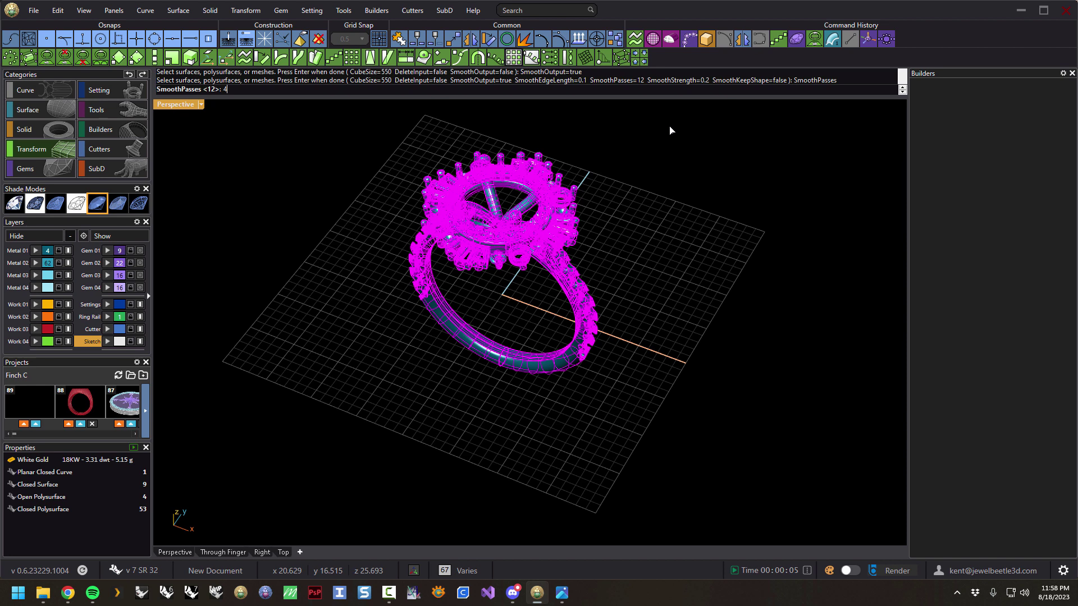
{"action": "key", "text": "Return"}
{"action": "key", "text": "Return"}
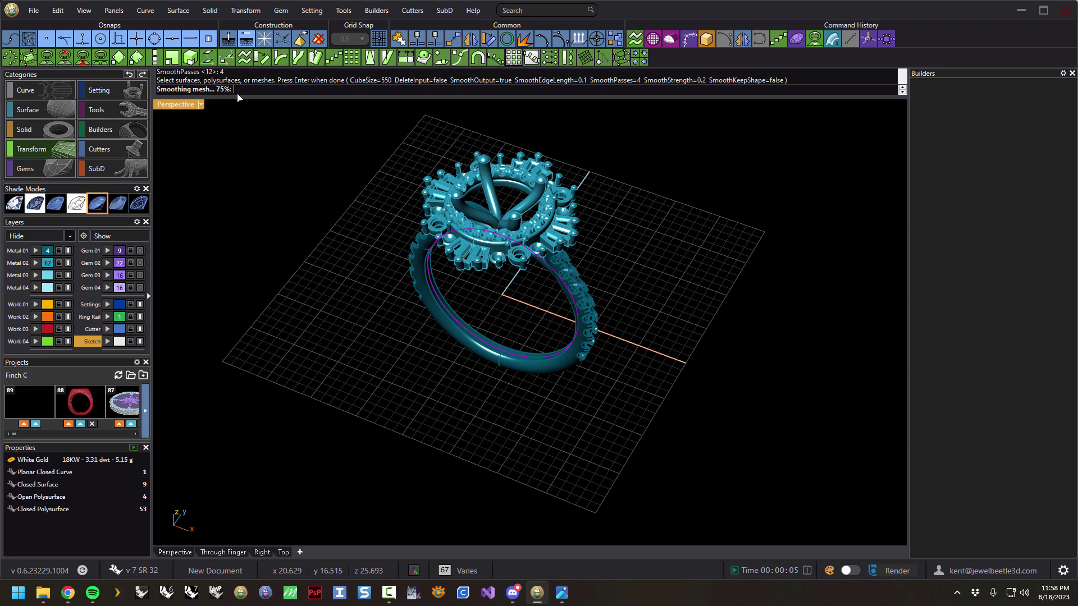
{"action": "left_click", "coordinate": [681, 254]}
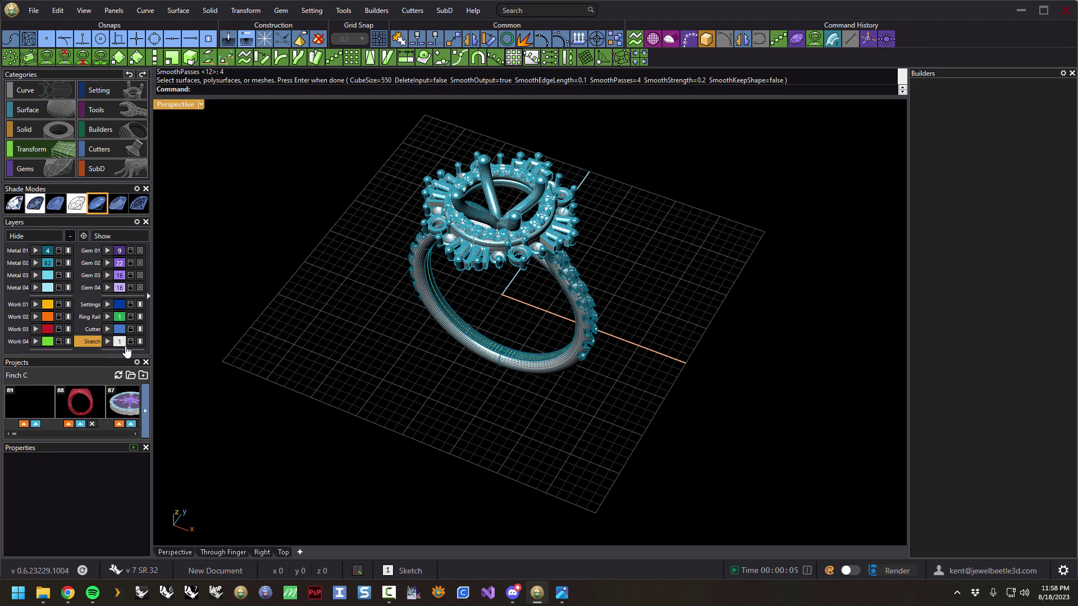
- Move the new voxel mesh off the original to the front of the grid and check its halo up close
{"action": "left_click", "coordinate": [503, 290]}
{"action": "left_click_drag", "start_coordinate": [504, 291], "coordinate": [403, 375]}
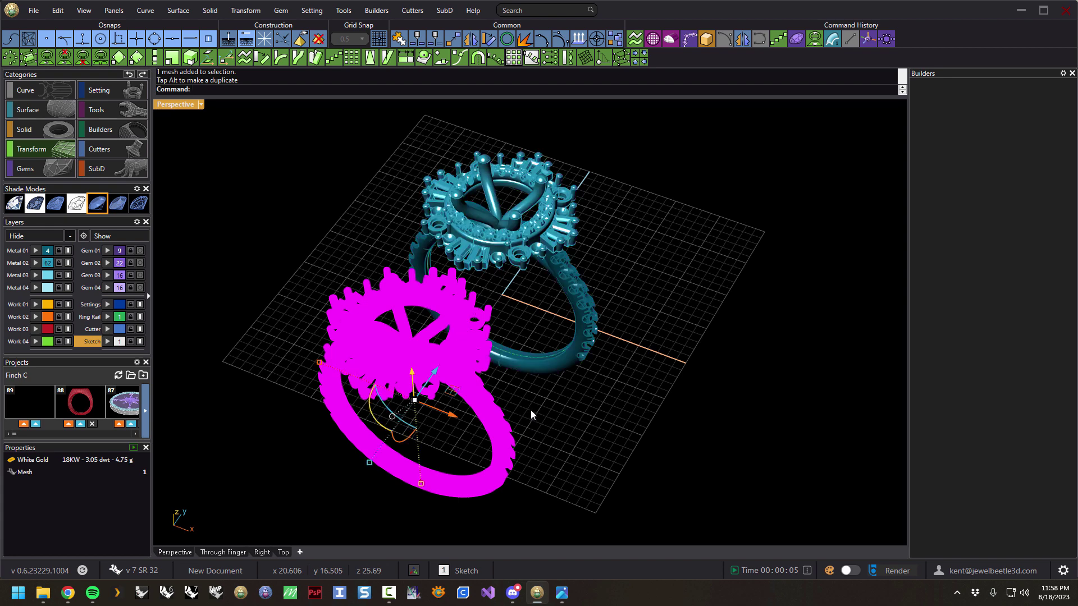
{"action": "left_click", "coordinate": [504, 403]}
{"action": "right_click_drag", "start_coordinate": [504, 402], "coordinate": [462, 341]}
{"action": "scroll", "coordinate": [472, 325], "scroll_direction": "up", "scroll_amount": 2}
{"action": "scroll", "coordinate": [374, 270], "scroll_direction": "up", "scroll_amount": 3}
{"action": "scroll", "coordinate": [383, 270], "scroll_direction": "down", "scroll_amount": 5}
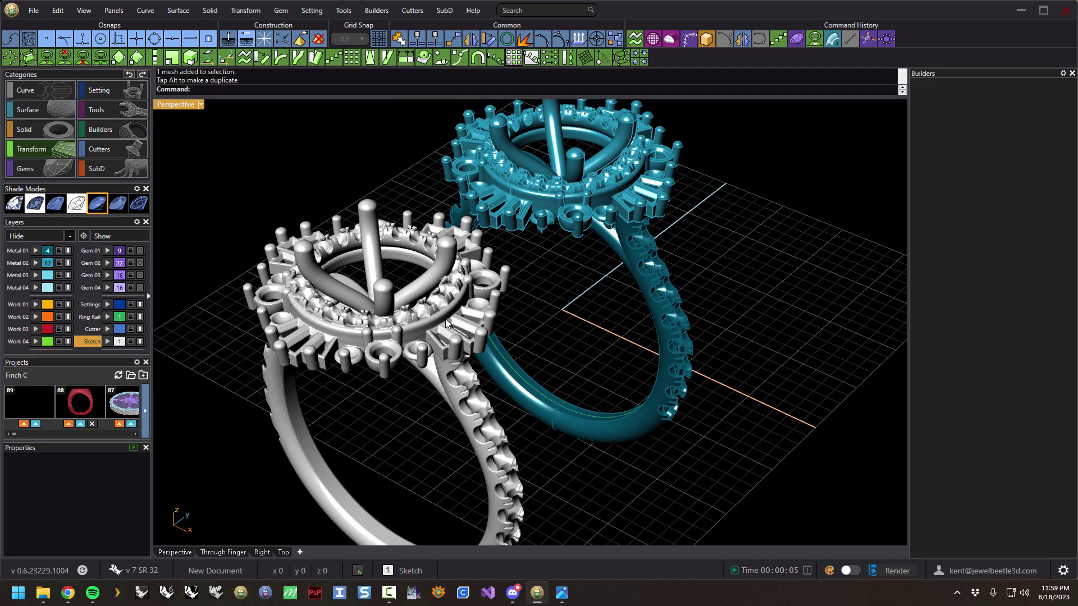
- Check the polygon density of the smoothed voxel mesh and reduce the mesh by 50 percent
{"action": "left_click", "coordinate": [443, 325]}
{"action": "scroll", "coordinate": [437, 331], "scroll_direction": "up", "scroll_amount": 3}
{"action": "scroll", "coordinate": [437, 331], "scroll_direction": "up", "scroll_amount": 5}
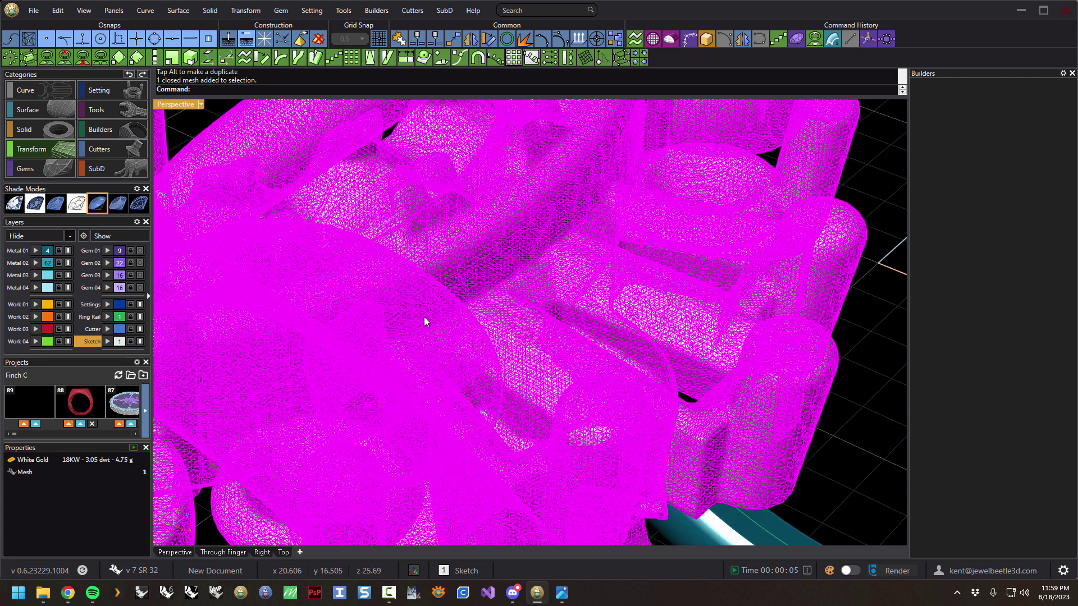
{"action": "scroll", "coordinate": [443, 287], "scroll_direction": "down", "scroll_amount": 8}
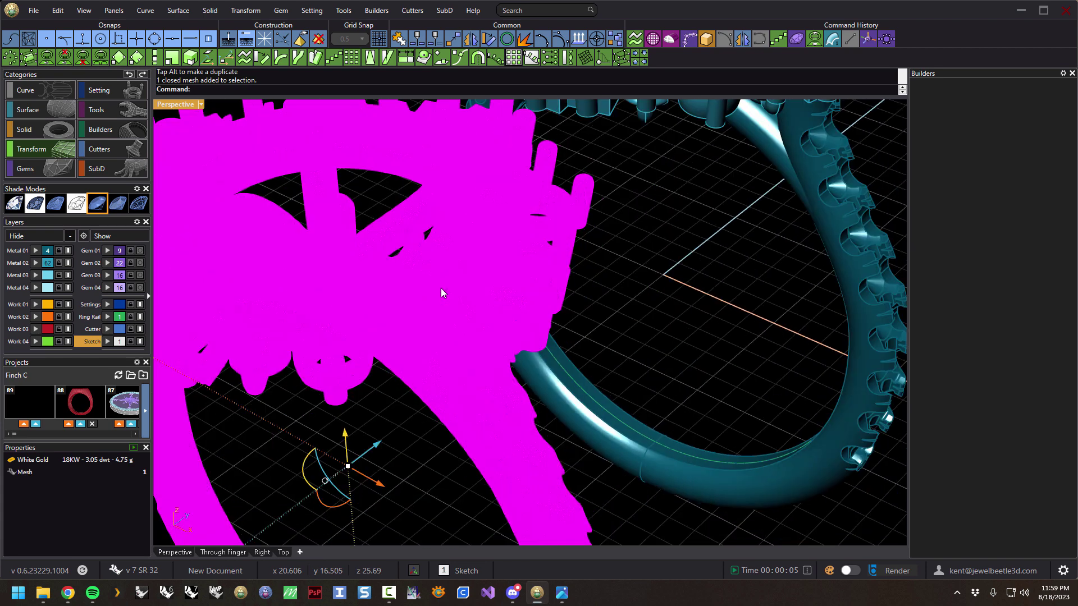
{"action": "right_click_drag", "start_coordinate": [416, 344], "coordinate": [409, 337]}
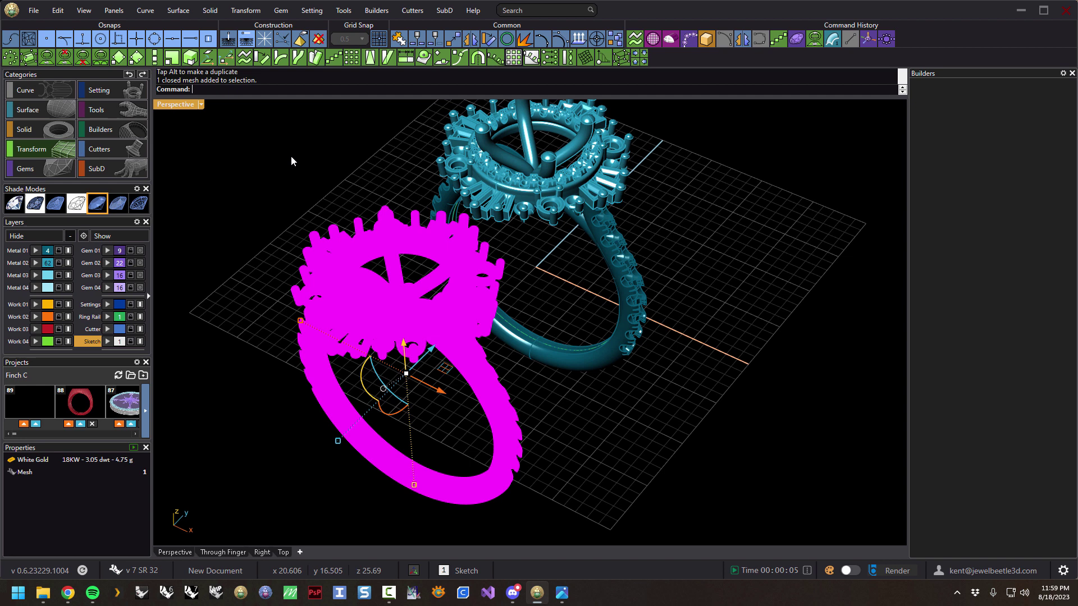
{"action": "type", "text": "ReduceMesh"}
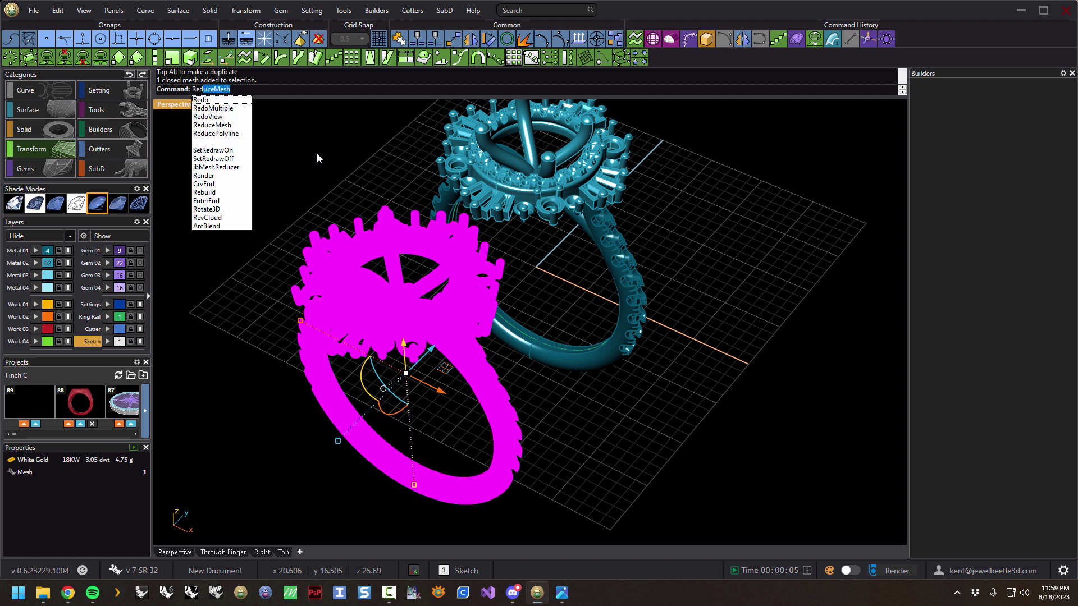
{"action": "key", "text": "Return"}
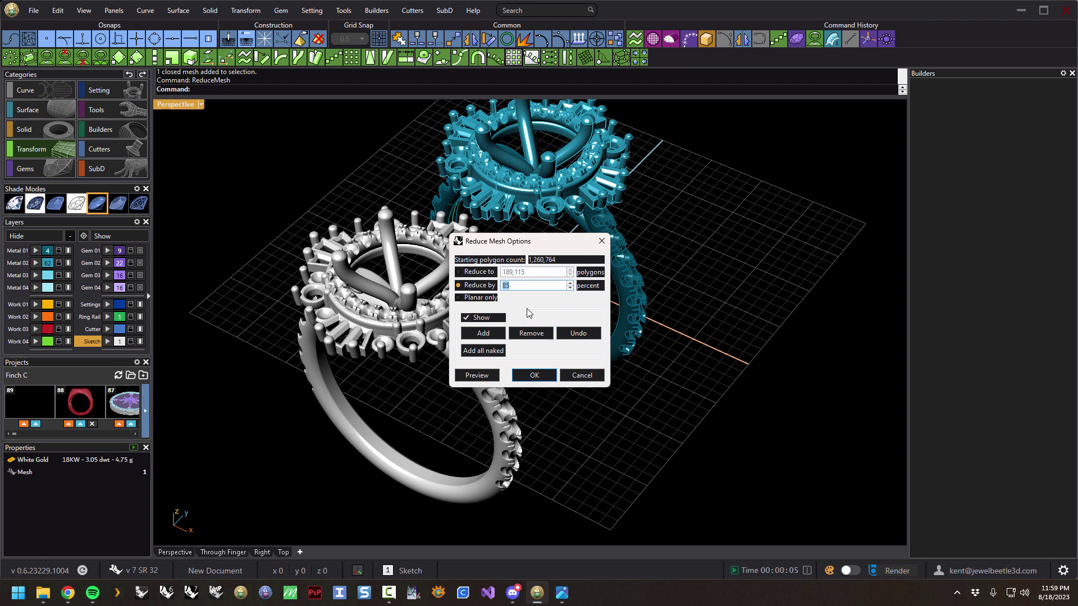
{"action": "type", "text": "0"}
{"action": "left_click", "coordinate": [537, 376]}
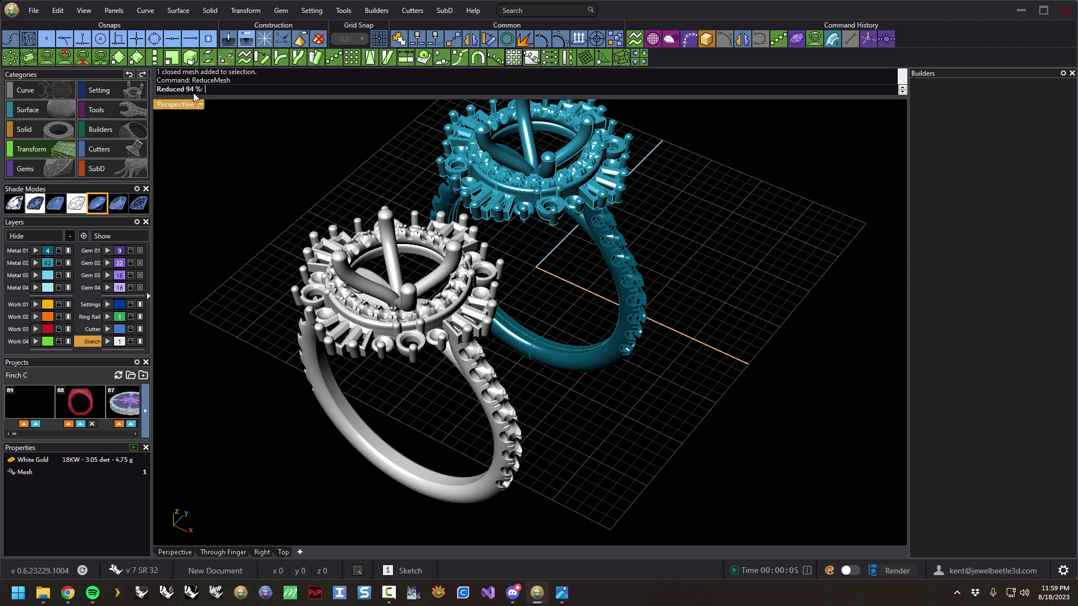
{"action": "type", "text": "50"}
{"action": "key", "text": "Return"}
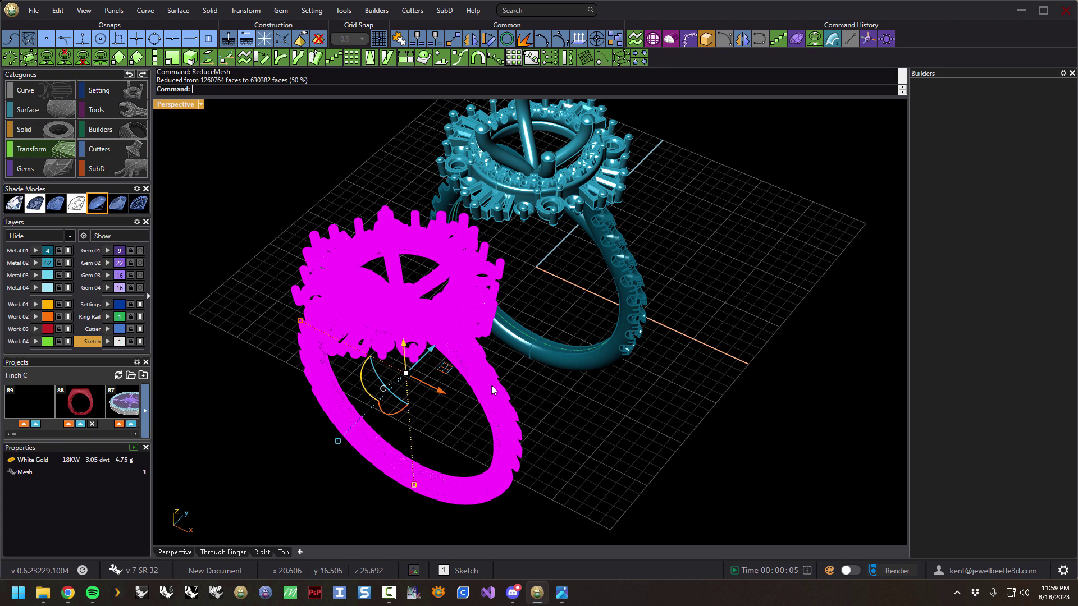
- Deselect the reduced mesh and examine its halo, prongs and shank from several angles beside the original ring
{"action": "left_click", "coordinate": [542, 398]}
{"action": "scroll", "coordinate": [456, 320], "scroll_direction": "up", "scroll_amount": 8}
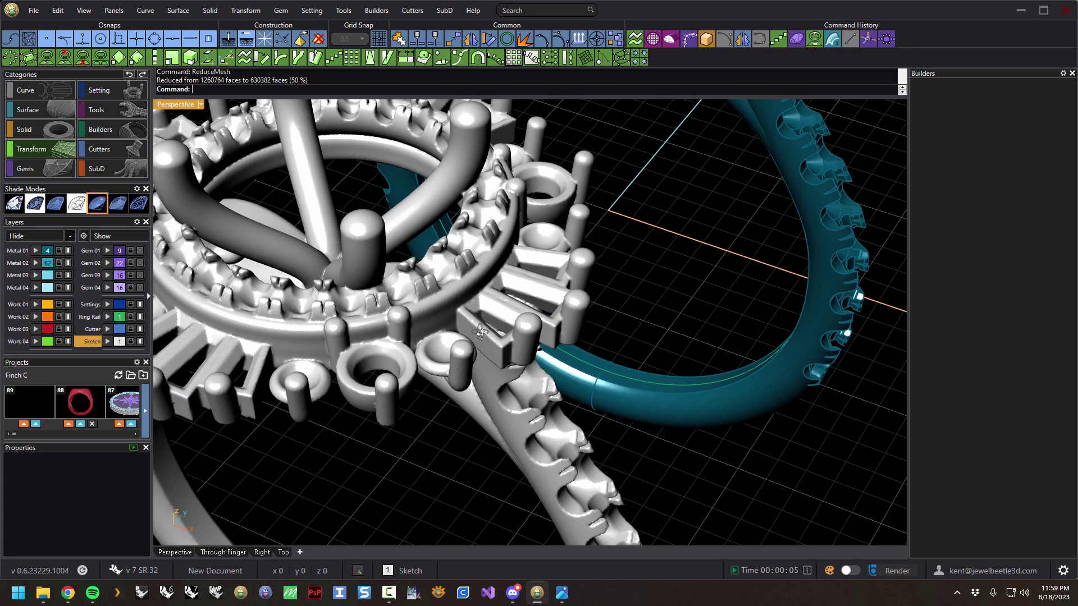
{"action": "right_click_drag", "start_coordinate": [475, 324], "coordinate": [555, 281]}
{"action": "scroll", "coordinate": [533, 272], "scroll_direction": "down", "scroll_amount": 3}
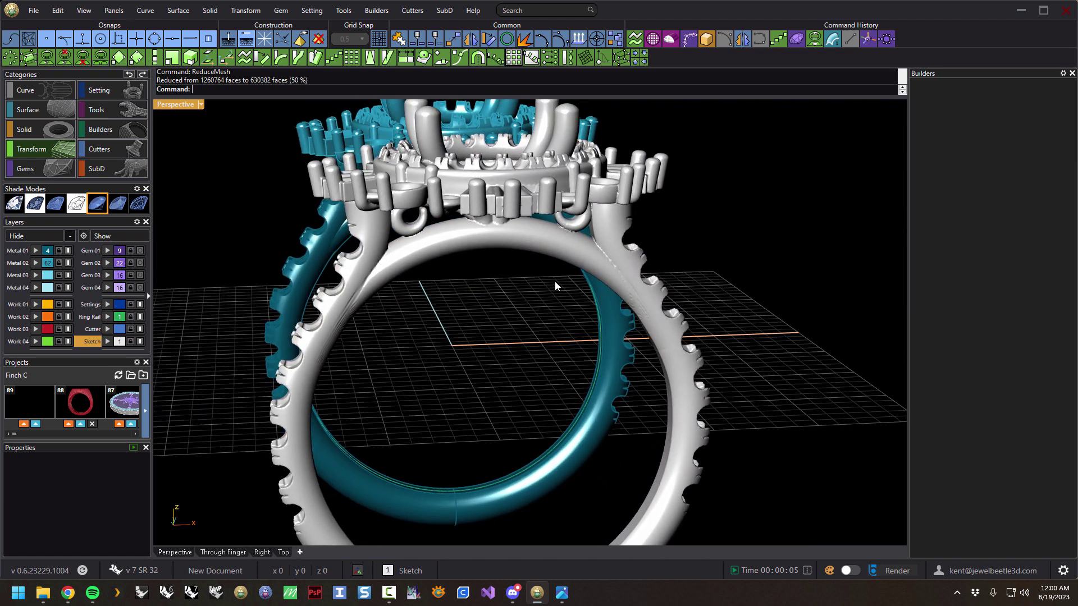
{"action": "scroll", "coordinate": [554, 281], "scroll_direction": "down", "scroll_amount": 3}
{"action": "right_click_drag", "start_coordinate": [641, 324], "coordinate": [496, 238]}
{"action": "scroll", "coordinate": [523, 330], "scroll_direction": "up", "scroll_amount": 4}
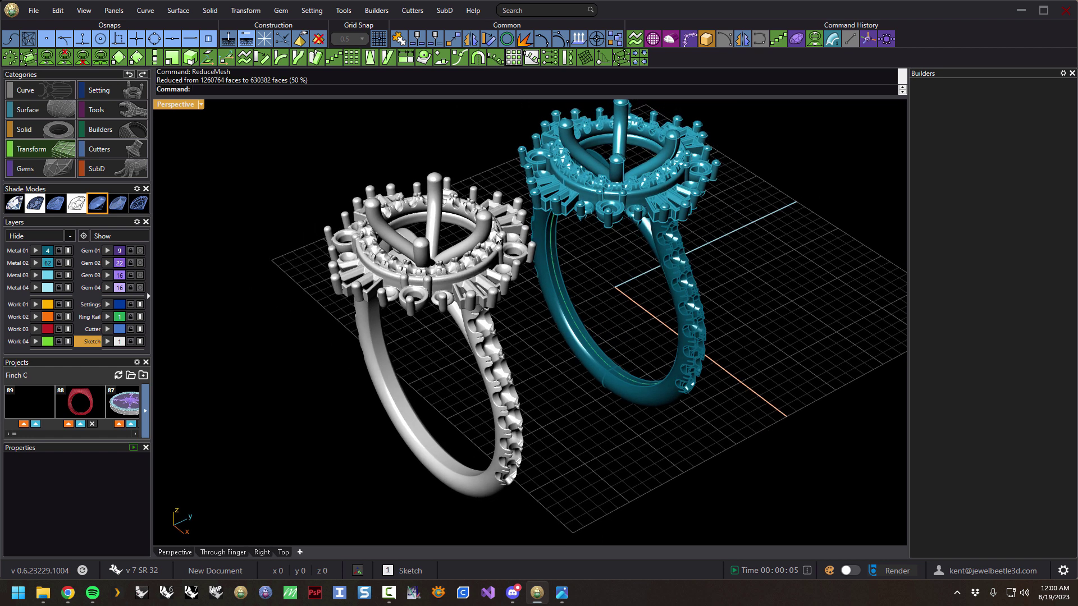